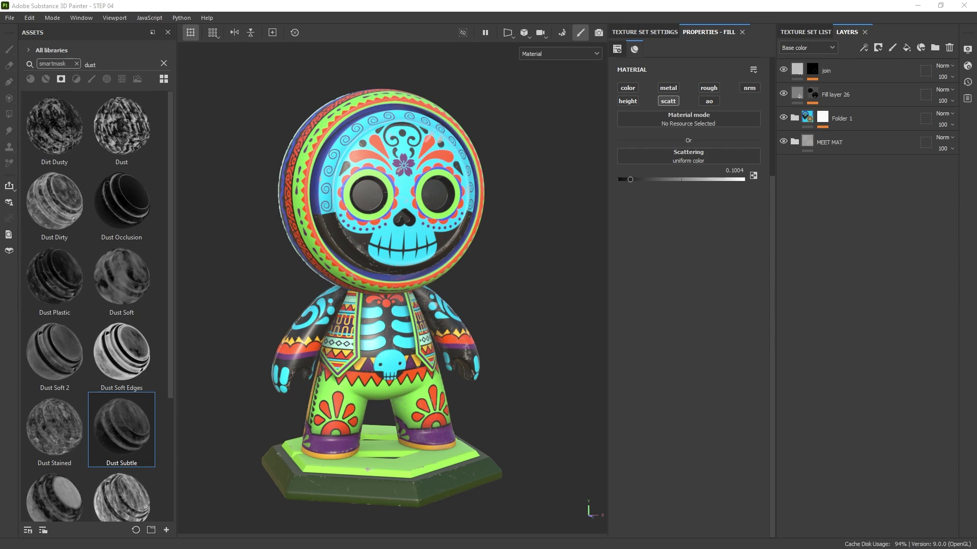
Add an HSL Perceptive filter layer above the head's join layer with hue 0.395, saturation 0.47 and lightness 0.434.
alt+drag(379, 220, 497, 229)
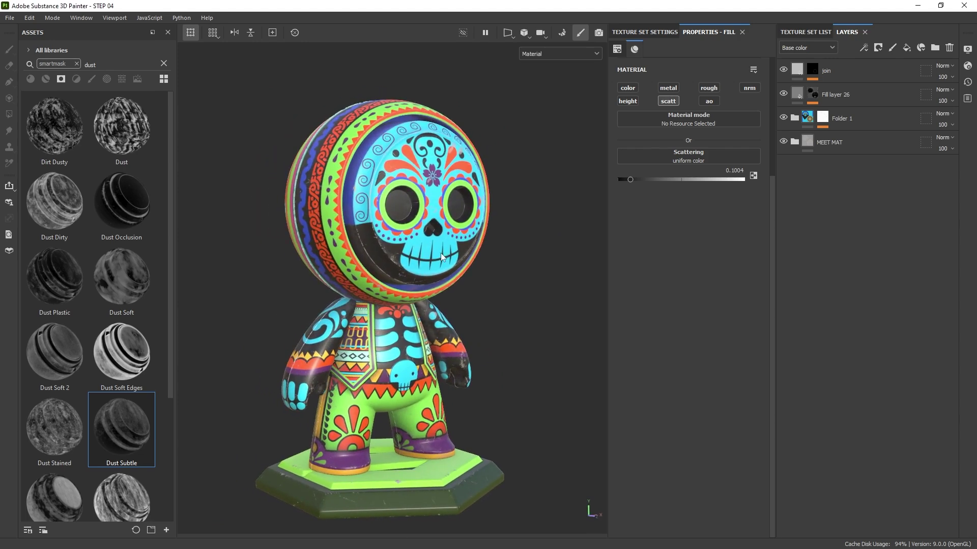
alt+drag(440, 252, 465, 278)
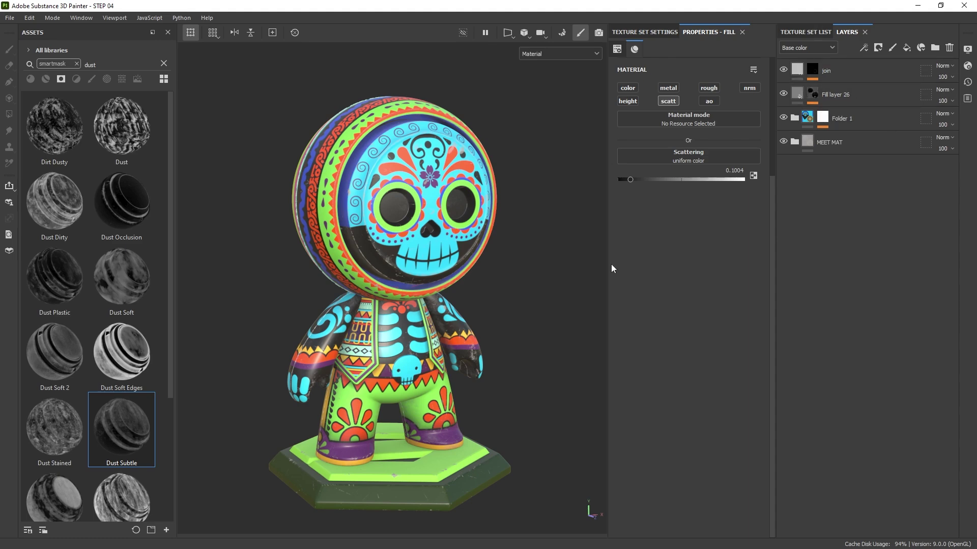
click(76, 79)
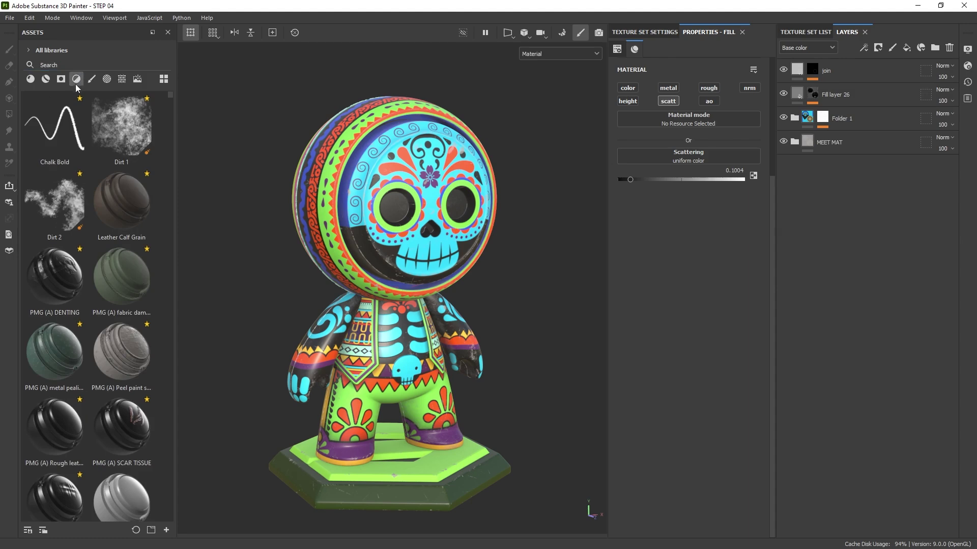
scroll(102, 173, down, 10)
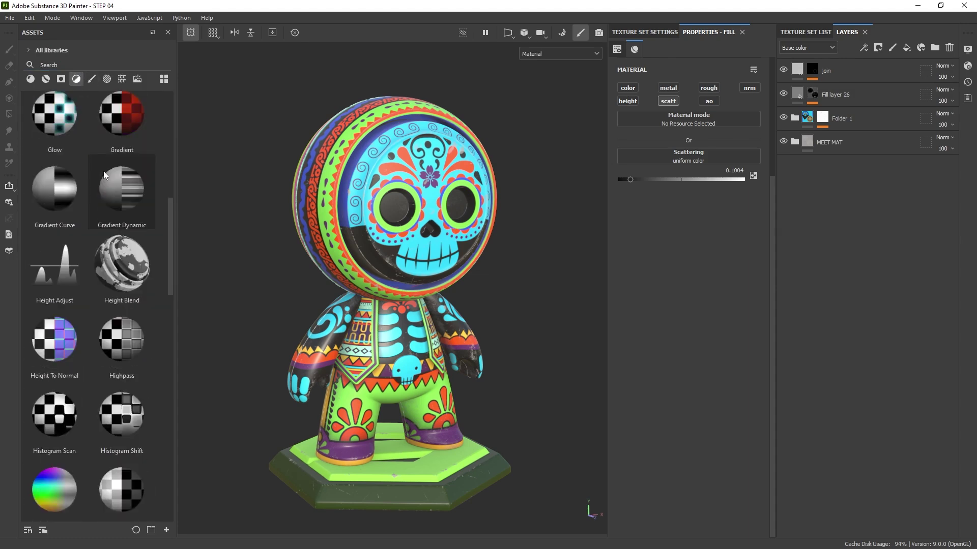
scroll(102, 173, down, 3)
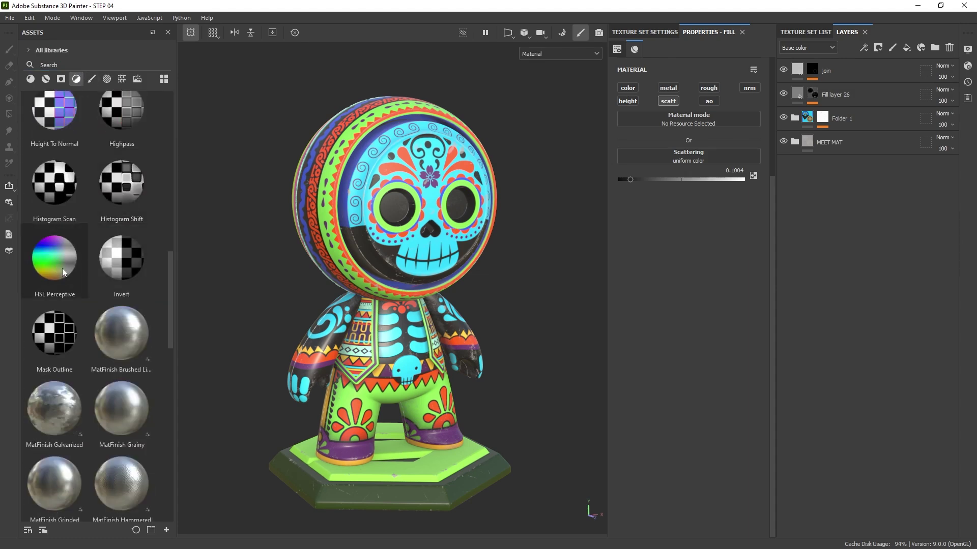
drag(57, 254, 845, 63)
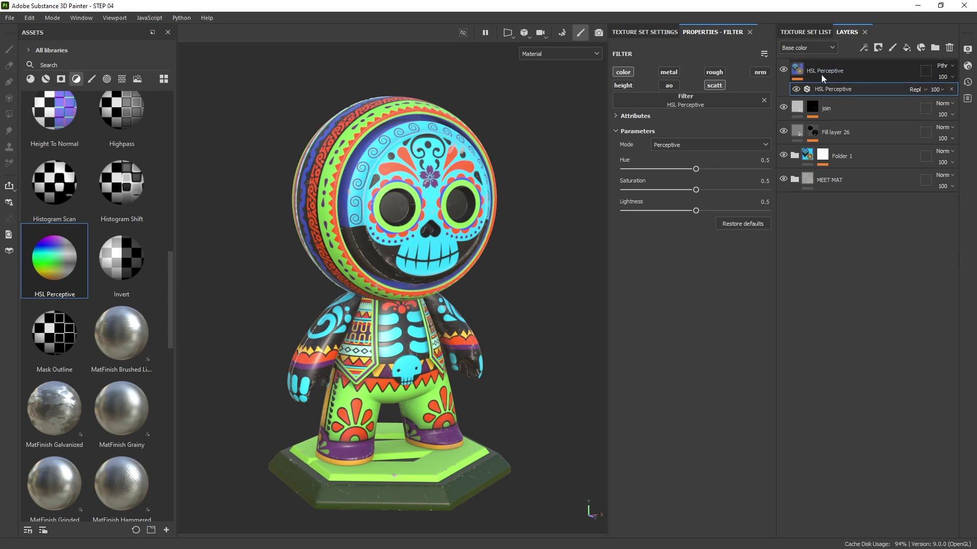
drag(695, 169, 680, 169)
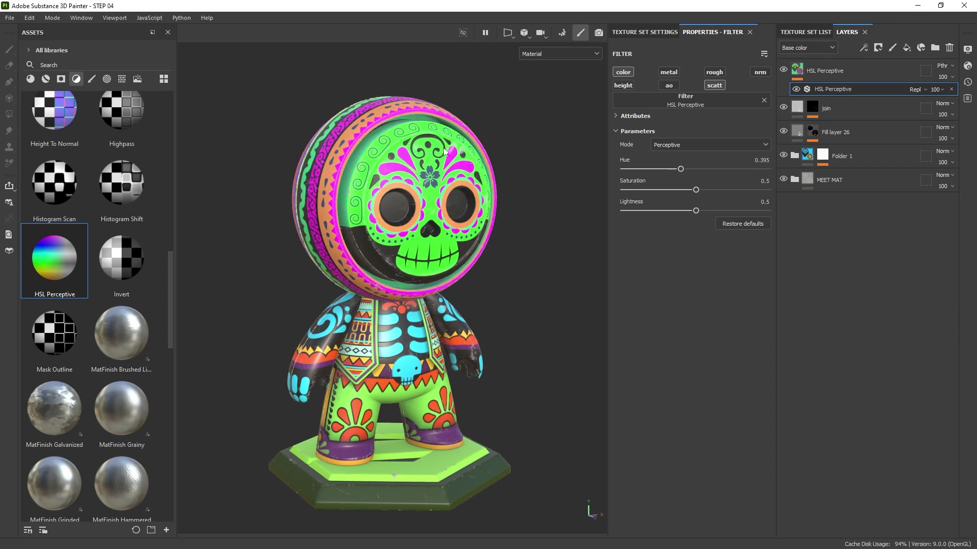
drag(696, 189, 686, 211)
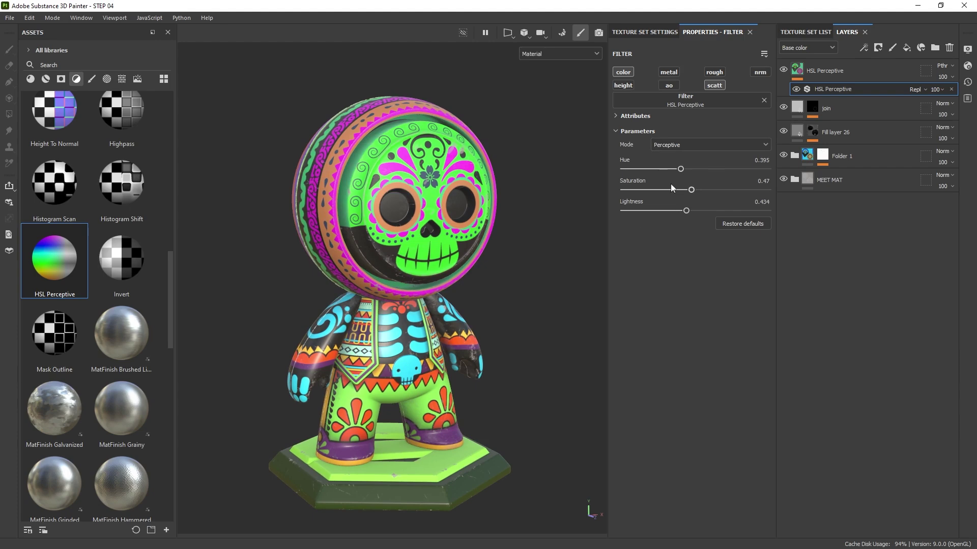
Copy the head's HSL Perceptive layer and paste it as an instance at the top of the body's layer stack.
click(819, 76)
right_click(819, 69)
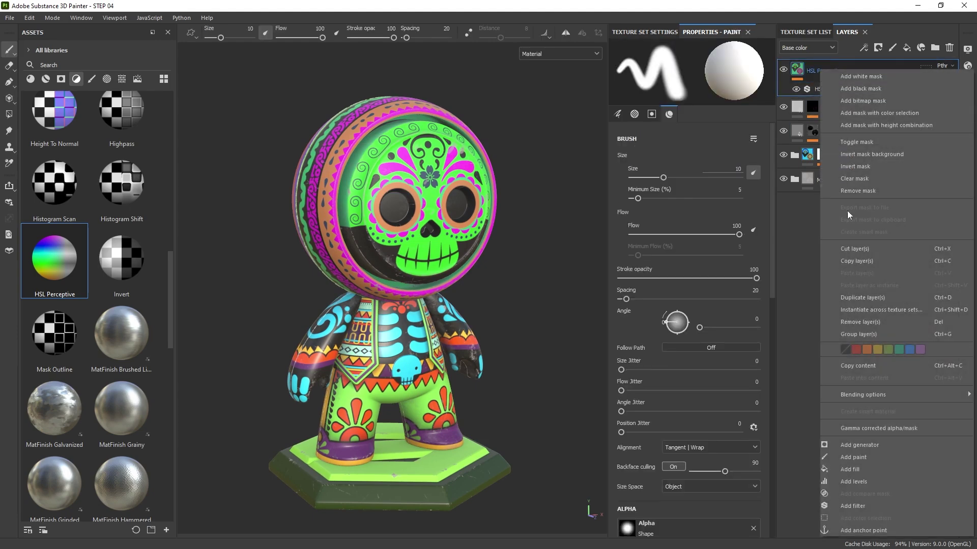
click(854, 260)
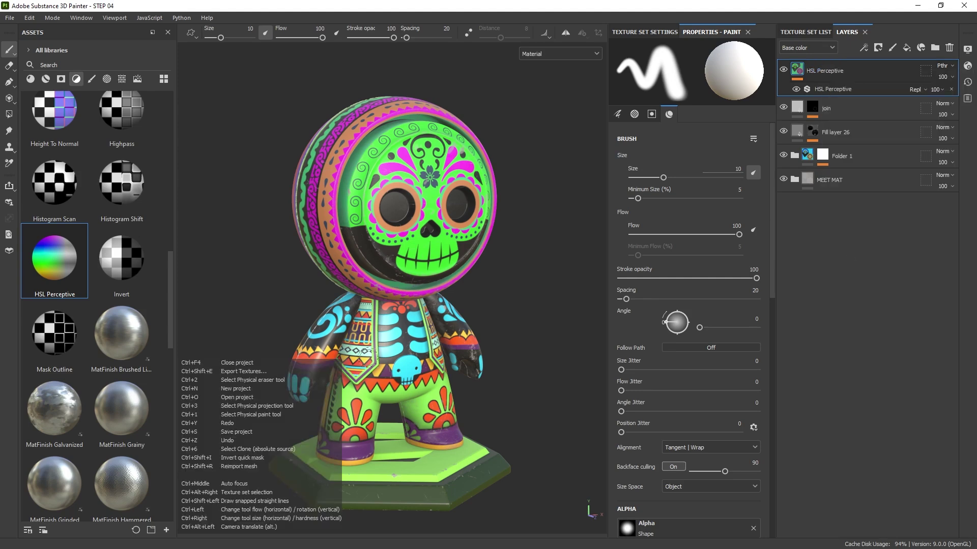
key(ctrl+alt)
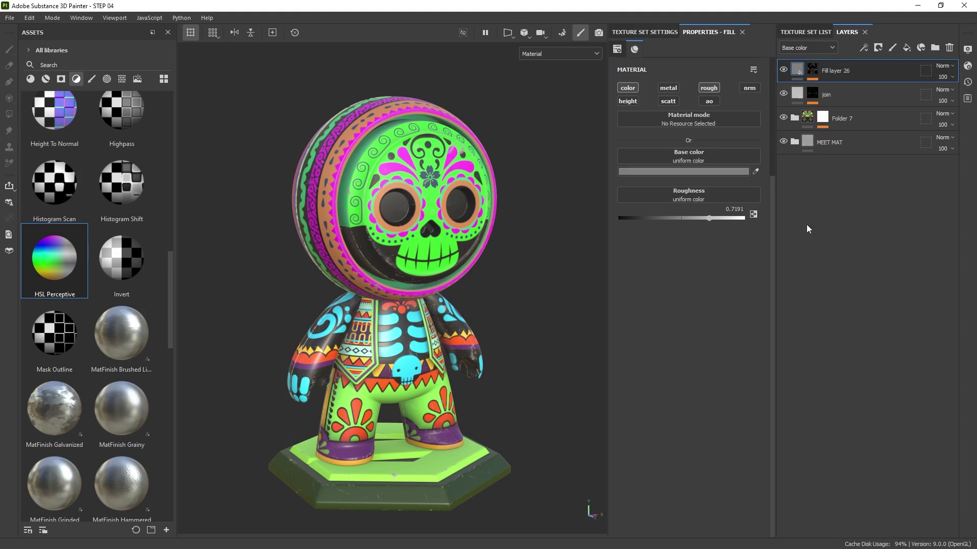
right_click(806, 178)
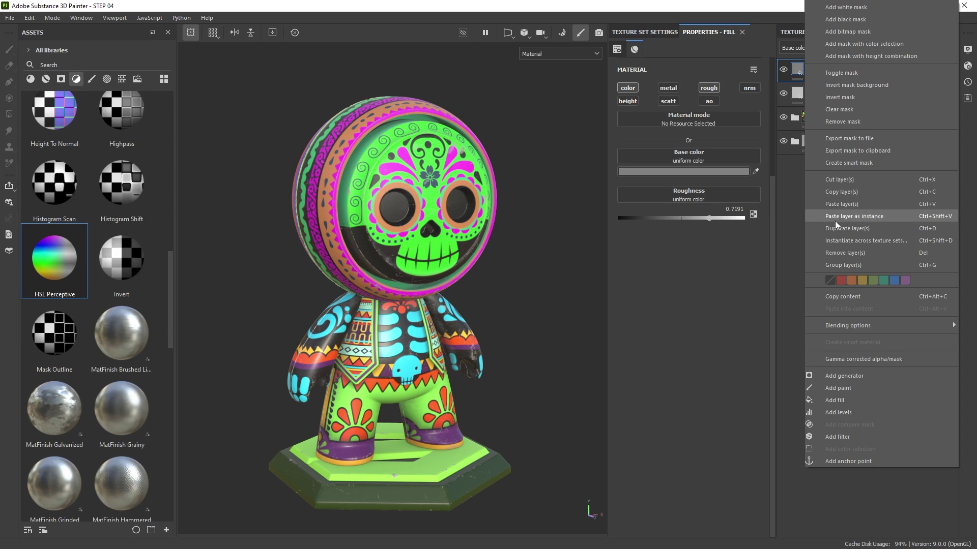
click(868, 217)
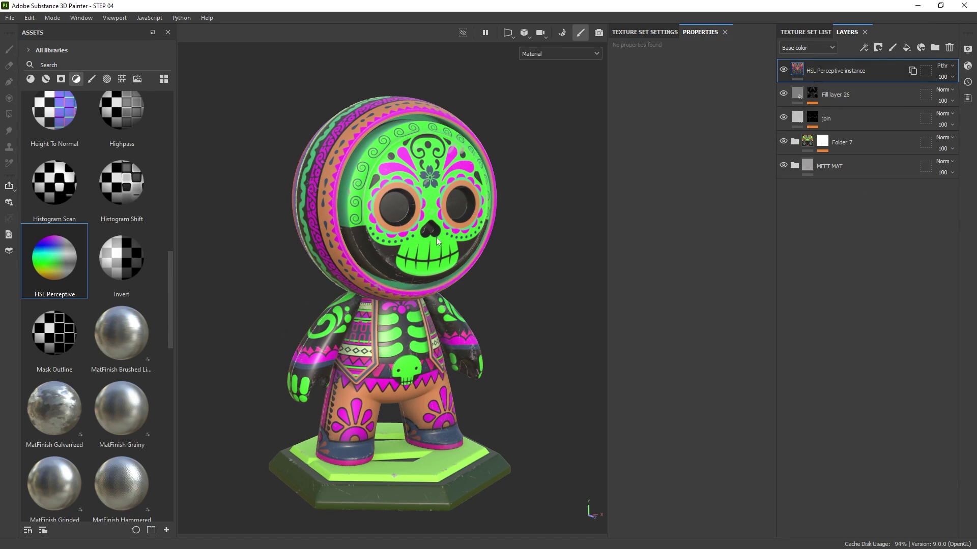
Paste the copied HSL Perceptive layer as an instance above Folder 2 in the base's texture set.
ctrl+alt+right_click(436, 474)
right_click(820, 178)
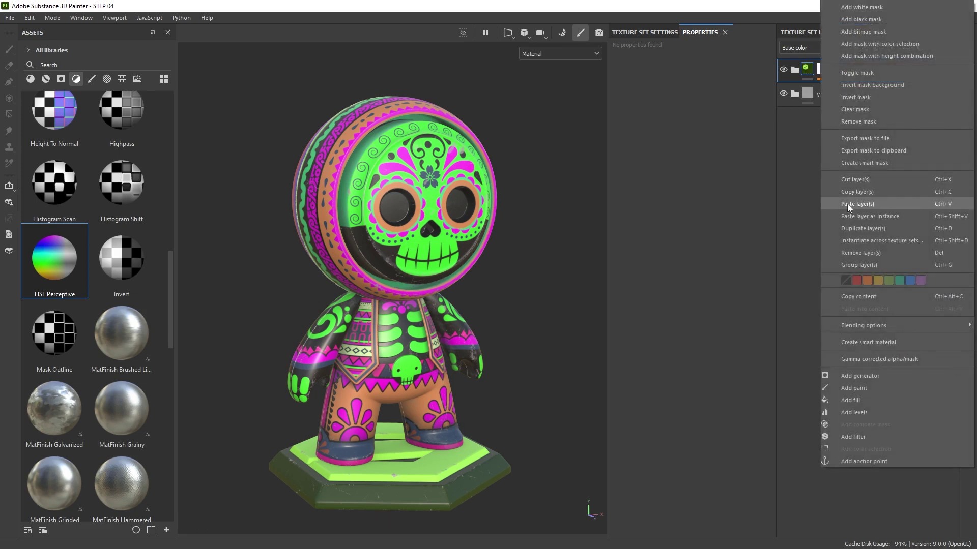
click(890, 216)
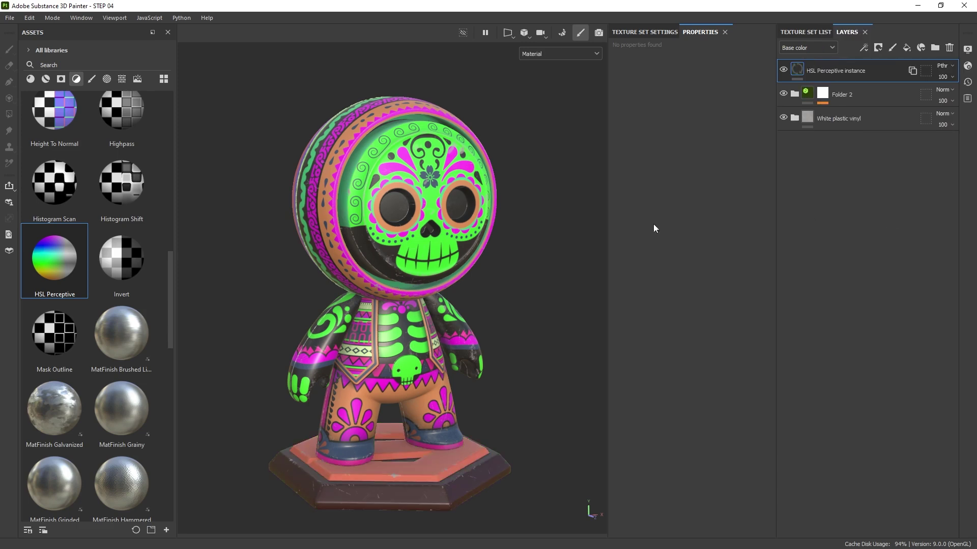
Go from the base's HSL Perceptive instance to its source layer in 01_Head and show that filter's parameters.
alt+drag(585, 188, 529, 183)
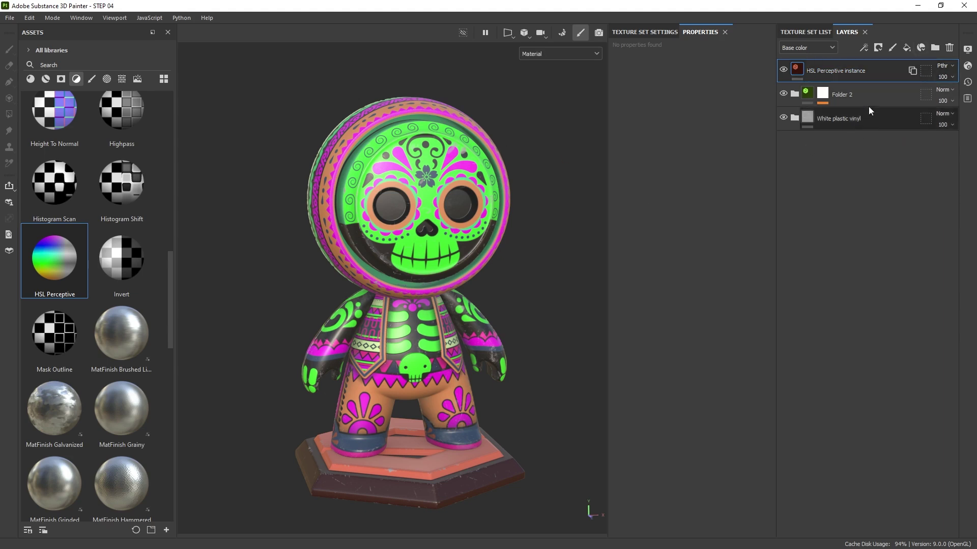
click(912, 73)
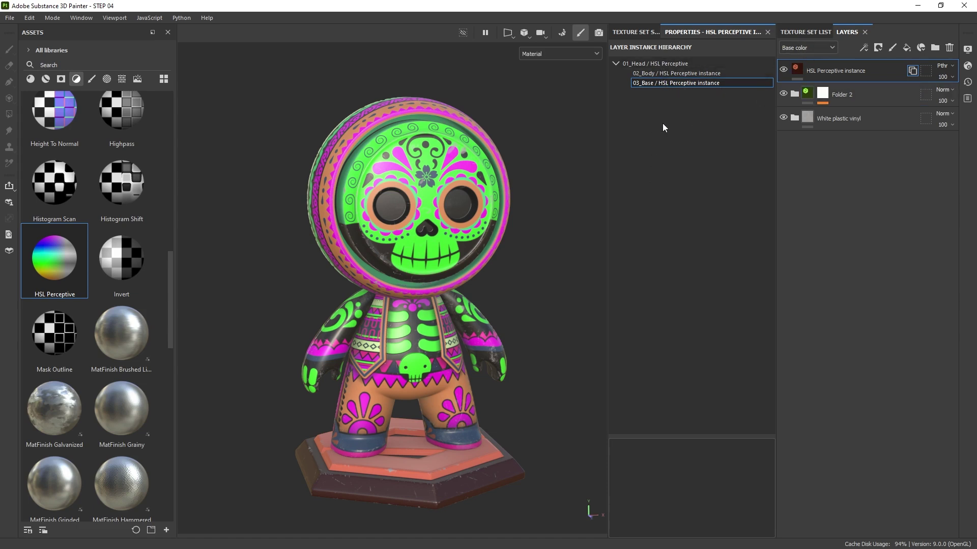
click(655, 64)
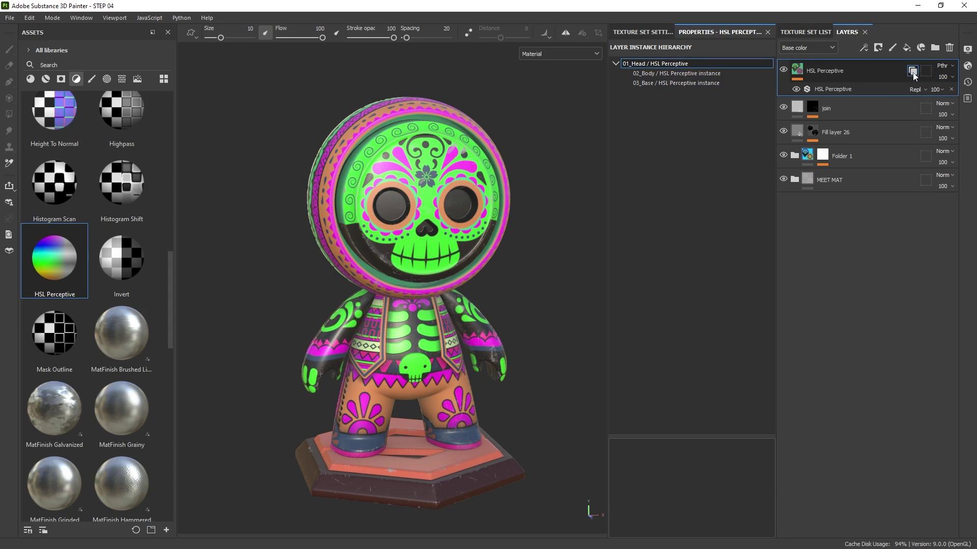
click(835, 89)
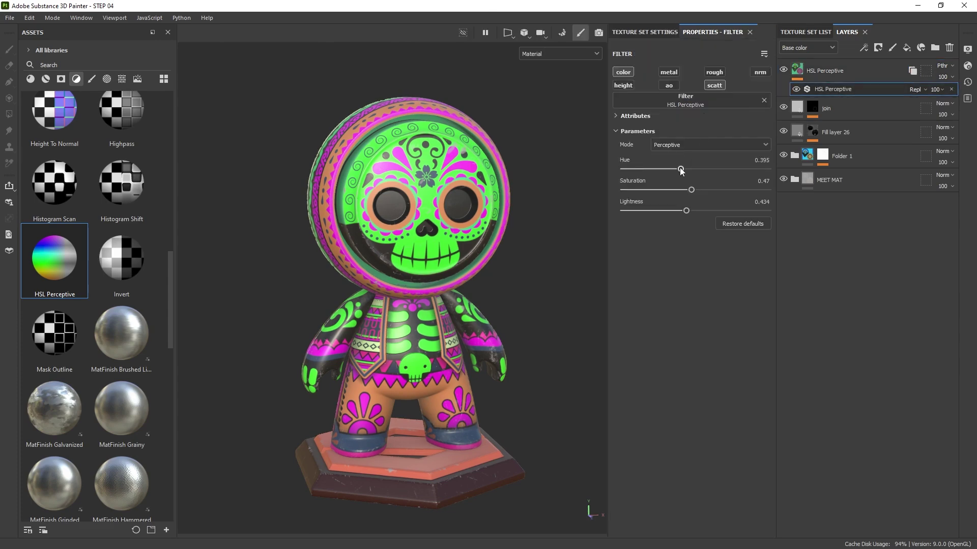
Set the source HSL Perceptive filter's hue to 0.196, then hide the layer.
drag(681, 169, 652, 173)
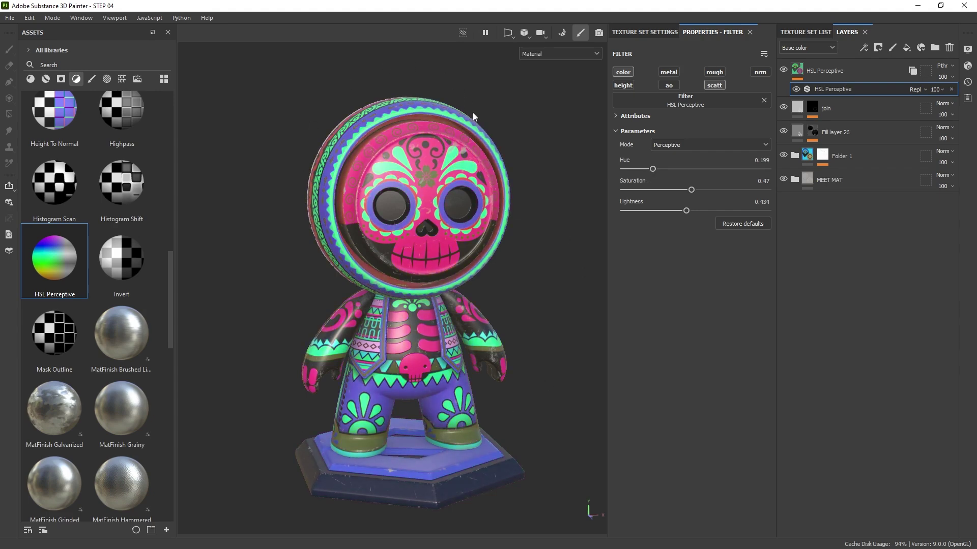
alt+drag(419, 145, 501, 144)
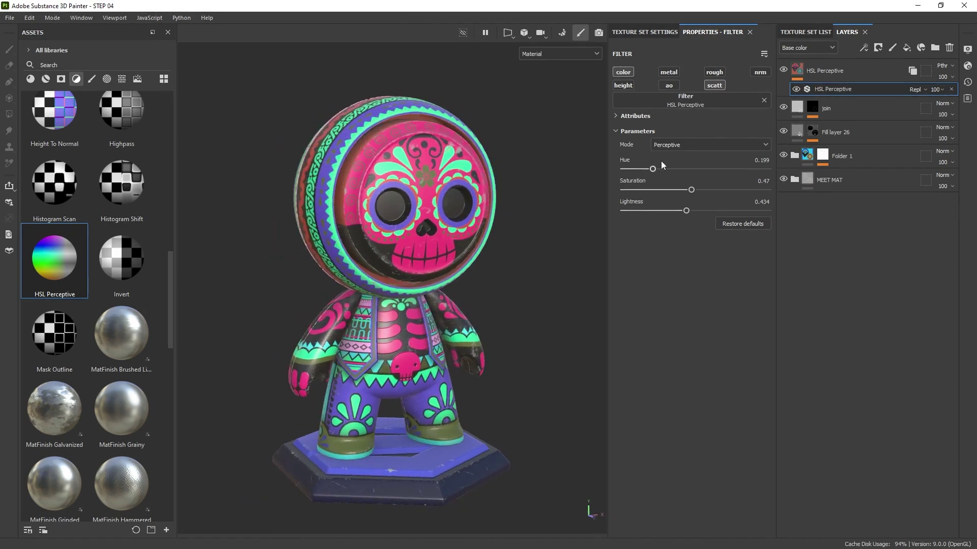
drag(653, 169, 656, 170)
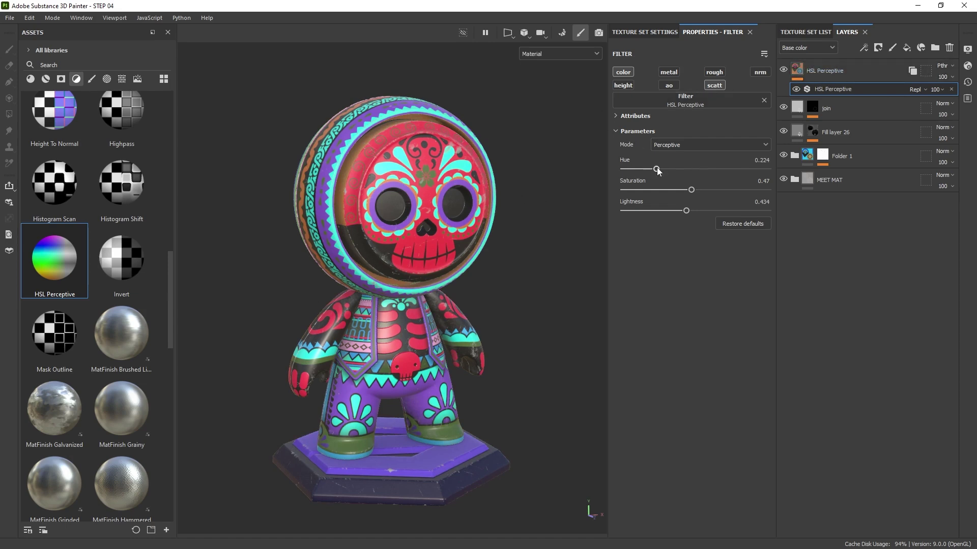
drag(658, 170, 653, 173)
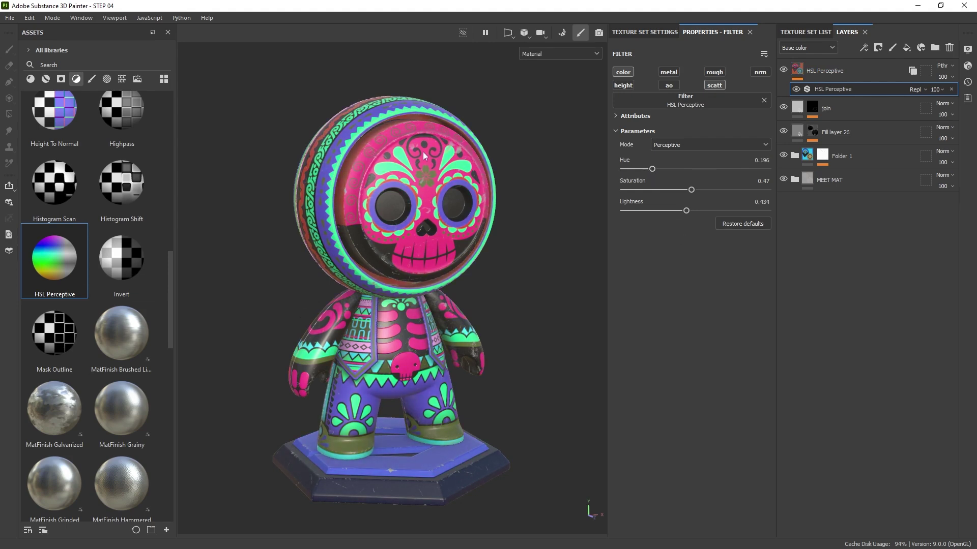
click(783, 70)
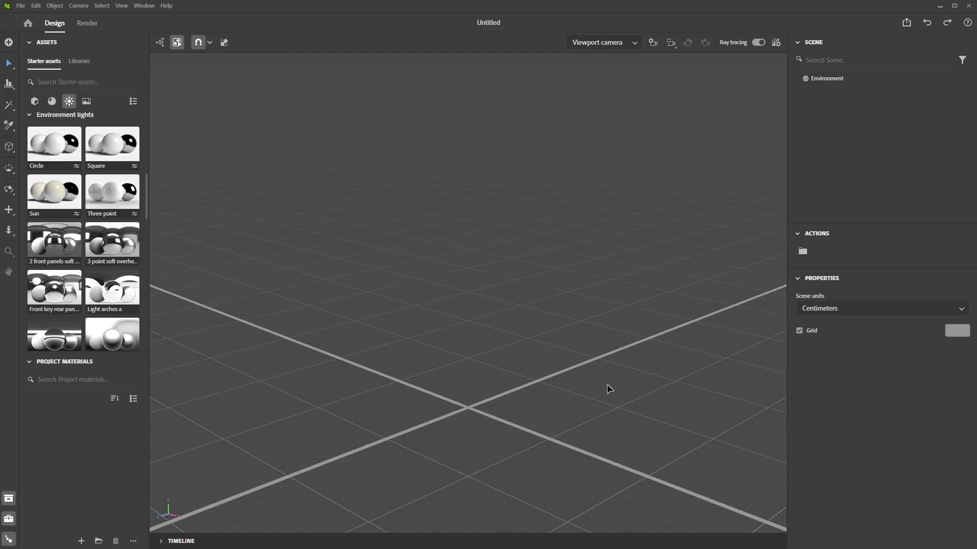
Switch to Substance 3D Stager and import the MAT character model with its cameras into the empty scene.
alt+drag(606, 388, 573, 327)
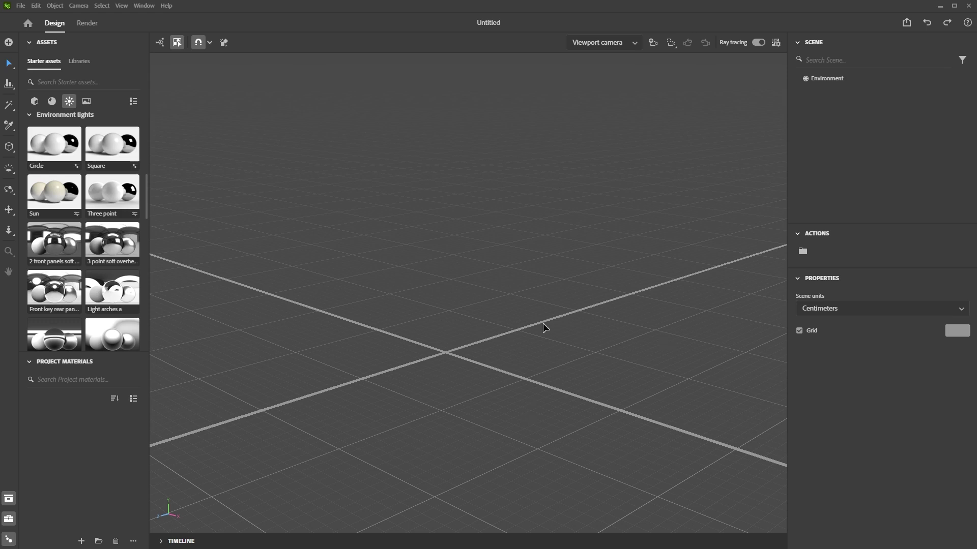
drag(507, 295, 442, 355)
scroll(426, 268, down, 5)
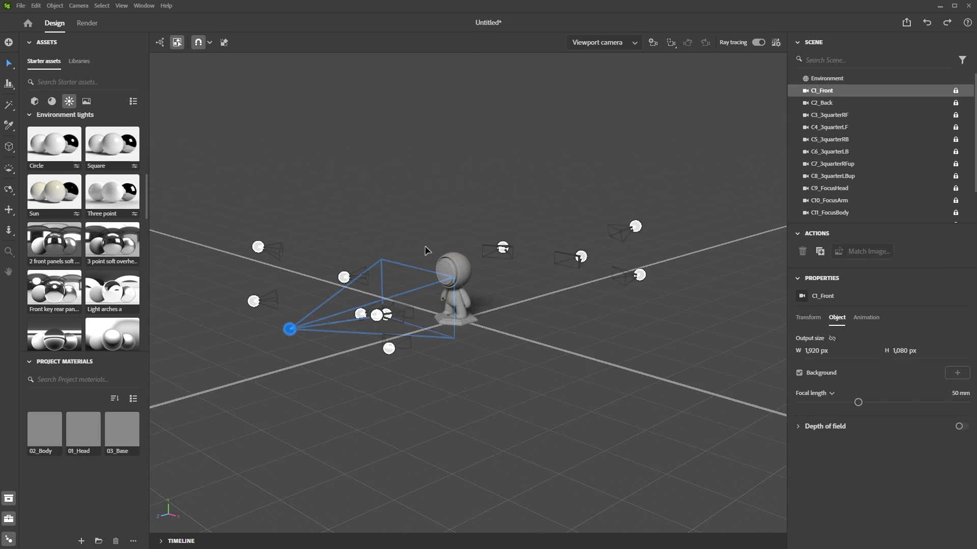
Delete the MAT character group from the scene.
alt+drag(480, 256, 464, 232)
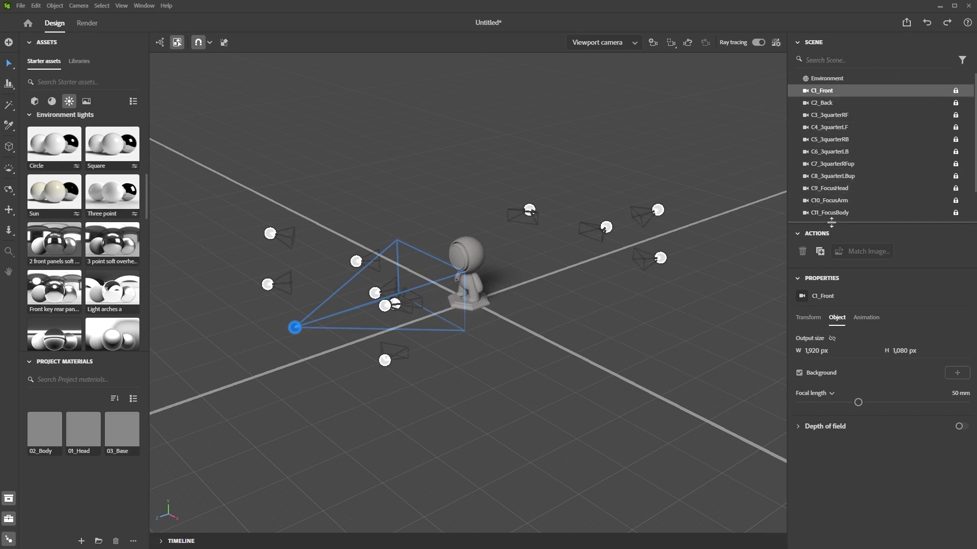
drag(829, 222, 831, 287)
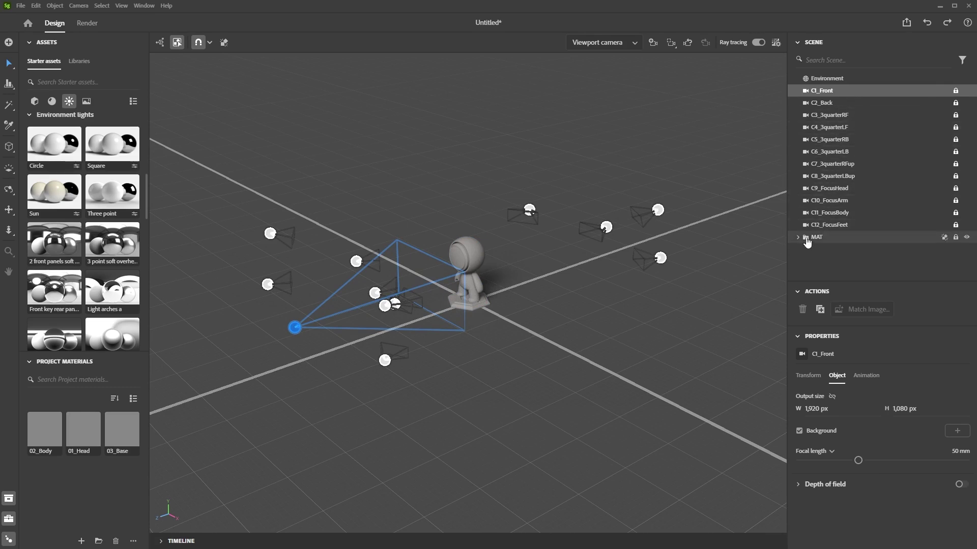
click(833, 237)
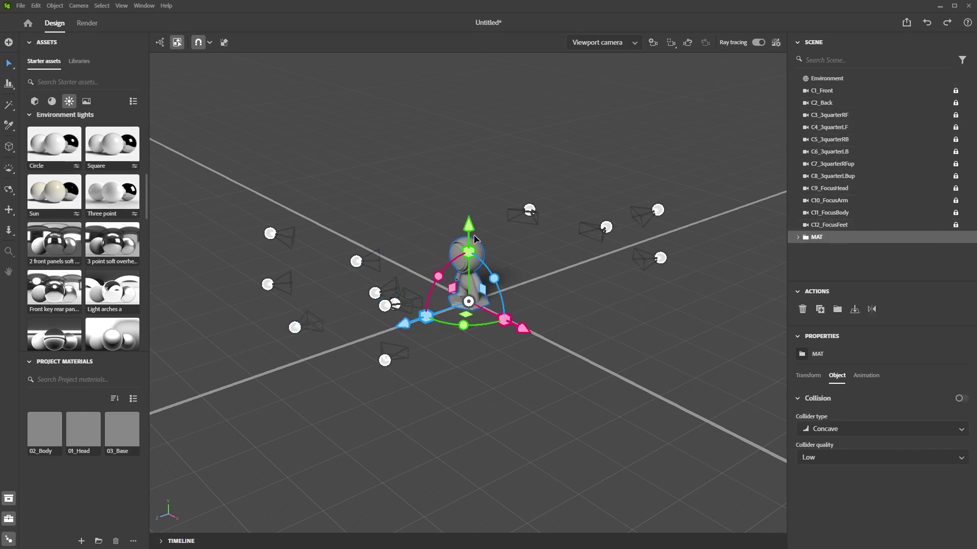
drag(469, 232, 471, 217)
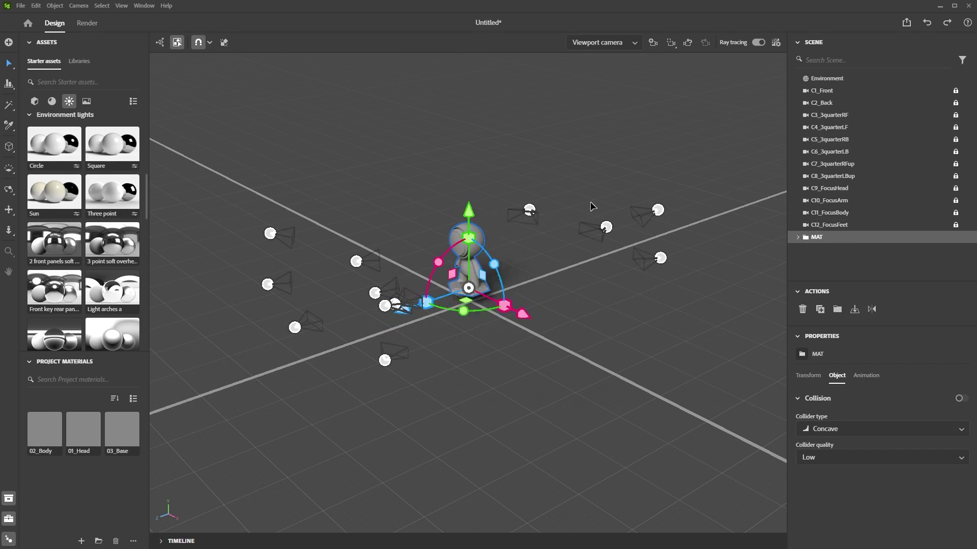
key(Delete)
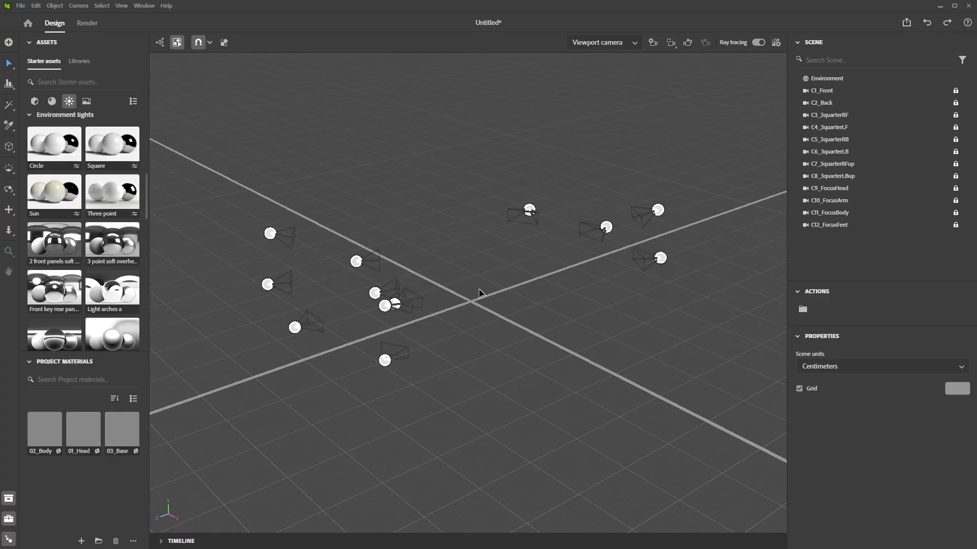
alt+drag(509, 298, 697, 277)
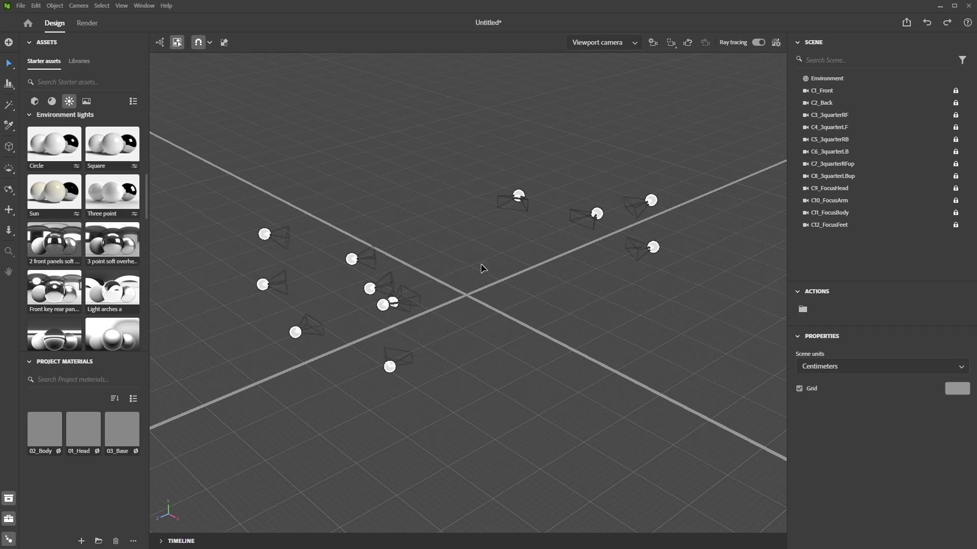
alt+drag(399, 205, 438, 288)
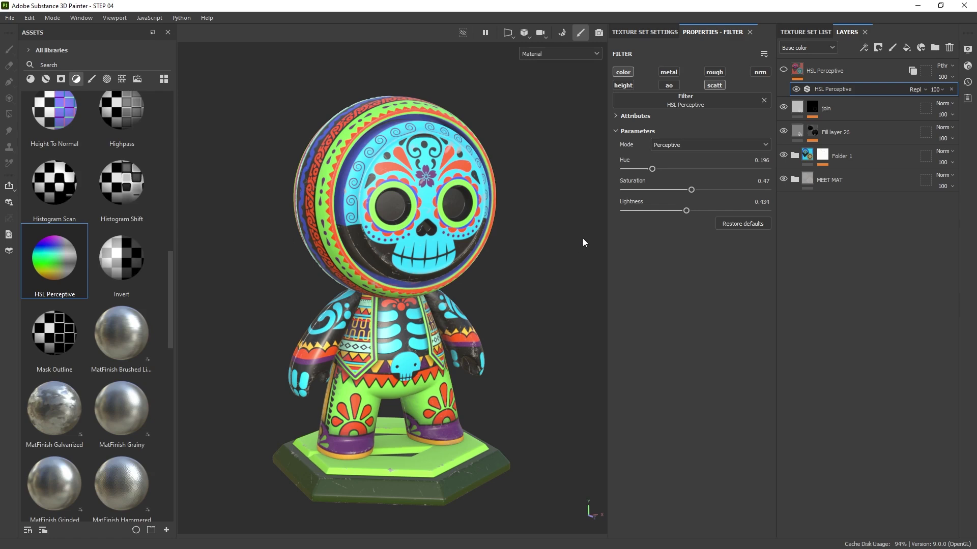
Send the textured STEP 04 project from Painter to Substance 3D Stager.
click(9, 17)
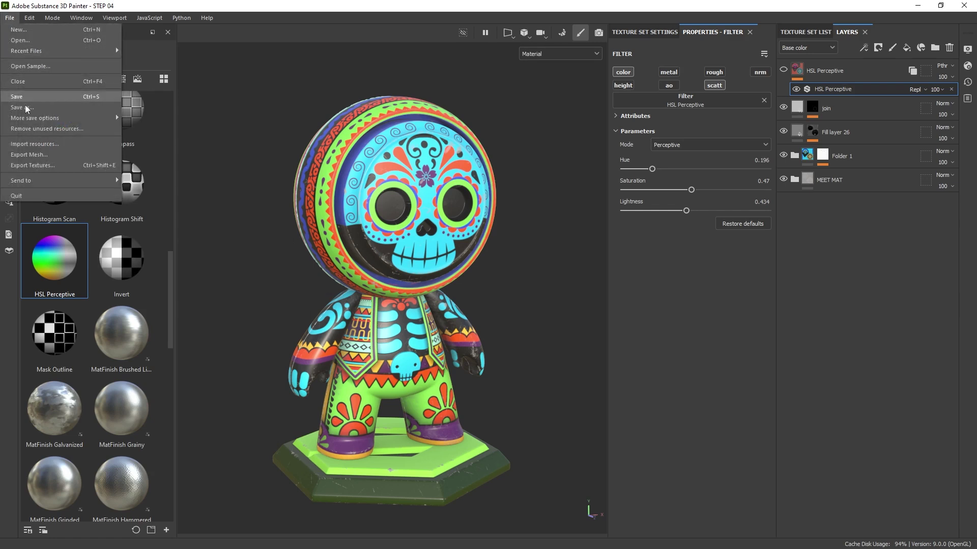
mouse_move(54, 184)
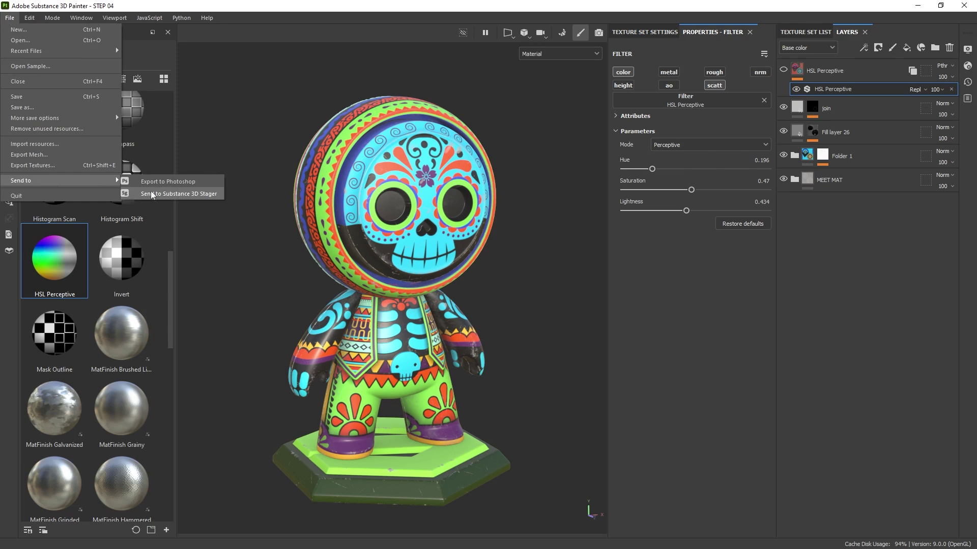
click(198, 194)
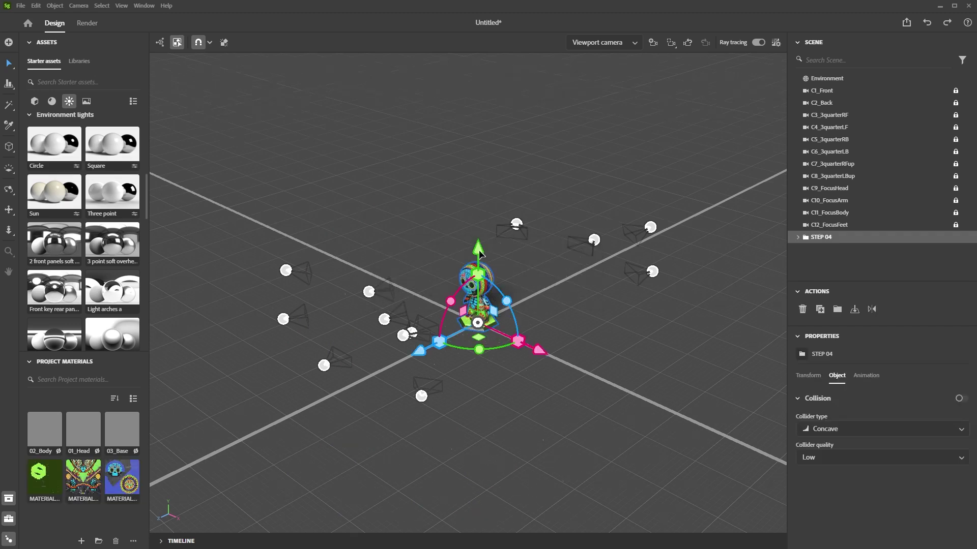
Examine the transferred character among the cameras, then turn off ray tracing in the viewport.
alt+drag(401, 219, 440, 300)
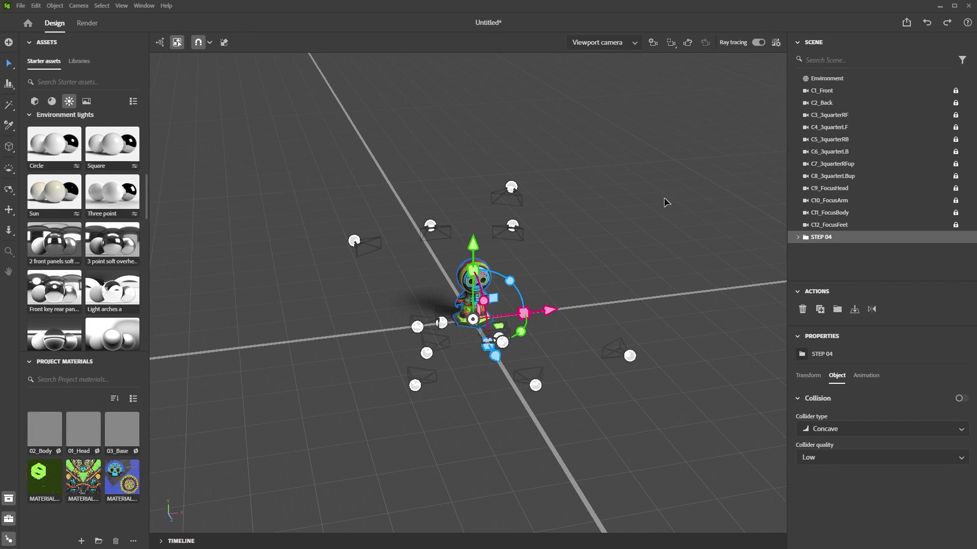
mouse_move(379, 303)
alt+mouse_down()
mouse_move(419, 293)
mouse_move(408, 294)
alt+mouse_up()
scroll(494, 278, up, 5)
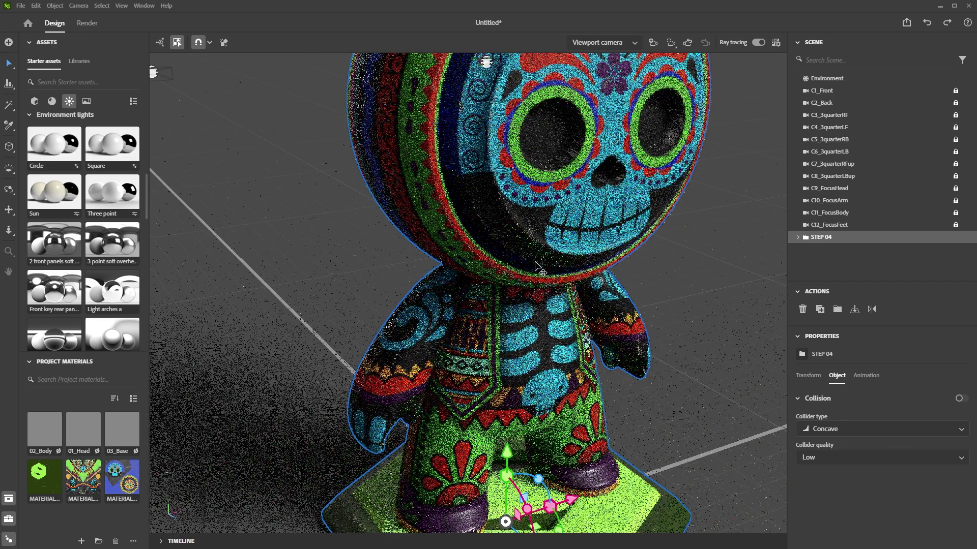
scroll(535, 265, down, 4)
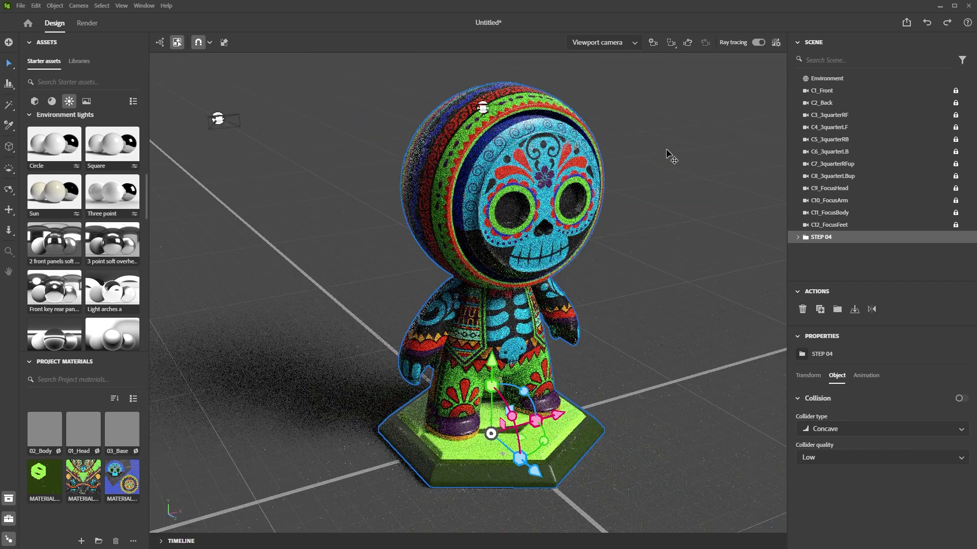
alt+drag(666, 148, 710, 56)
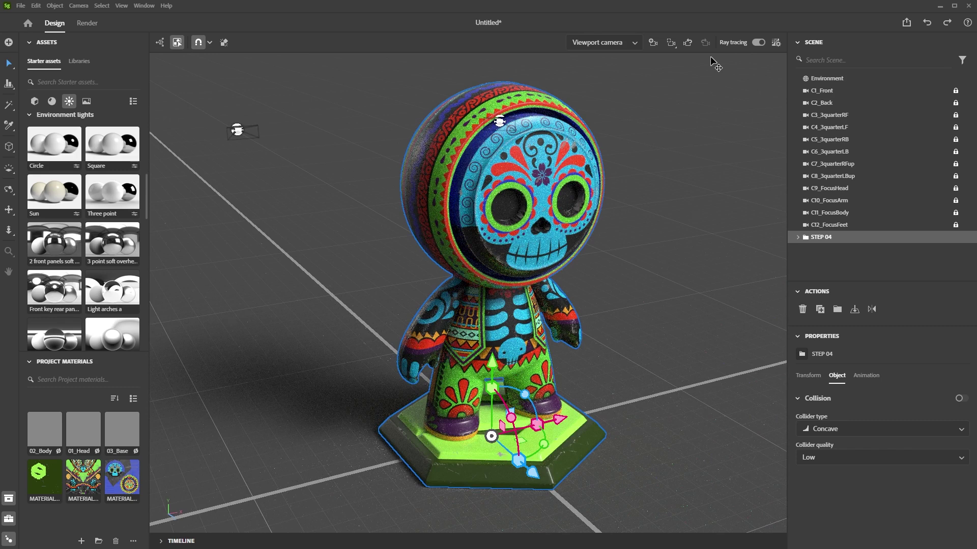
alt+drag(710, 56, 573, 196)
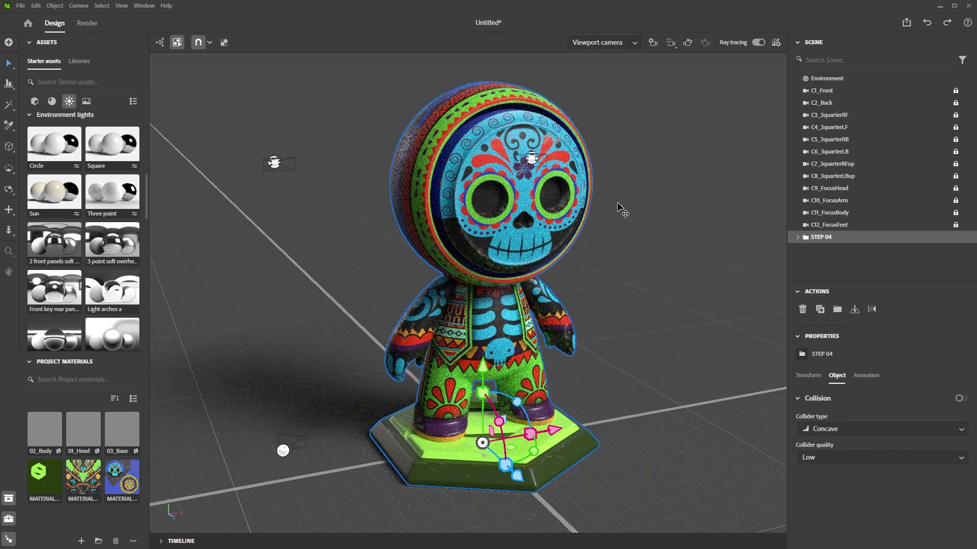
click(758, 44)
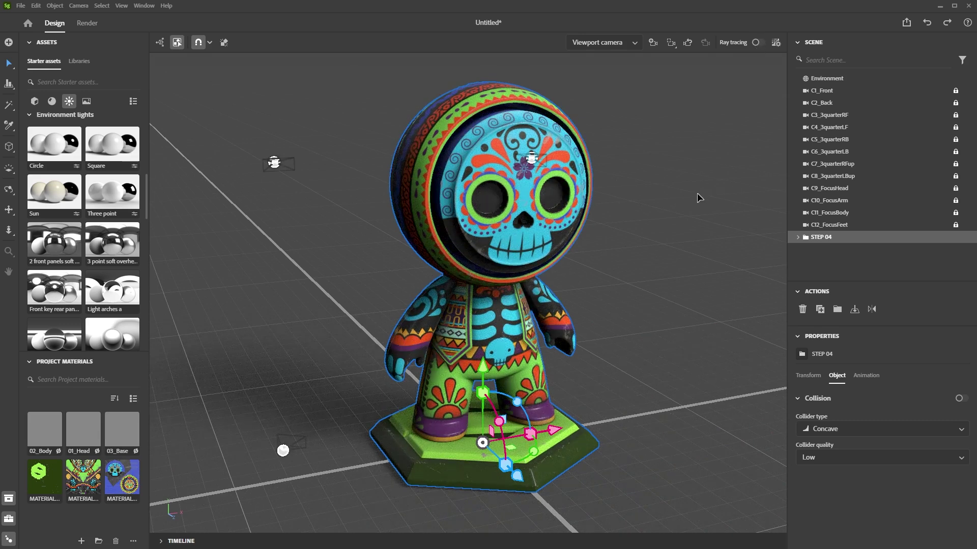
Inspect the camera arrangement around the character, selecting C9_FocusHead and C7_3quarterRFup to examine their fields of view.
alt+drag(697, 197, 644, 174)
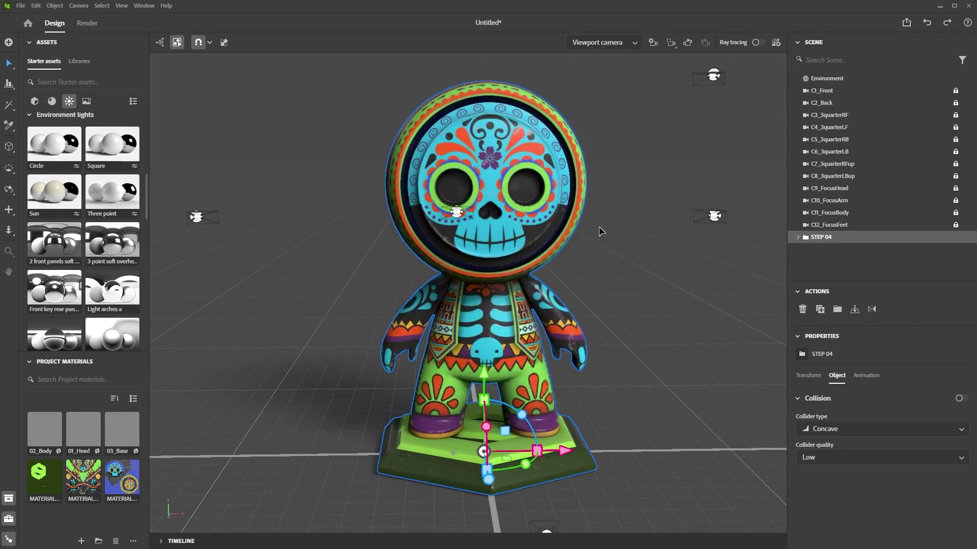
scroll(591, 240, down, 8)
alt+drag(592, 240, 542, 183)
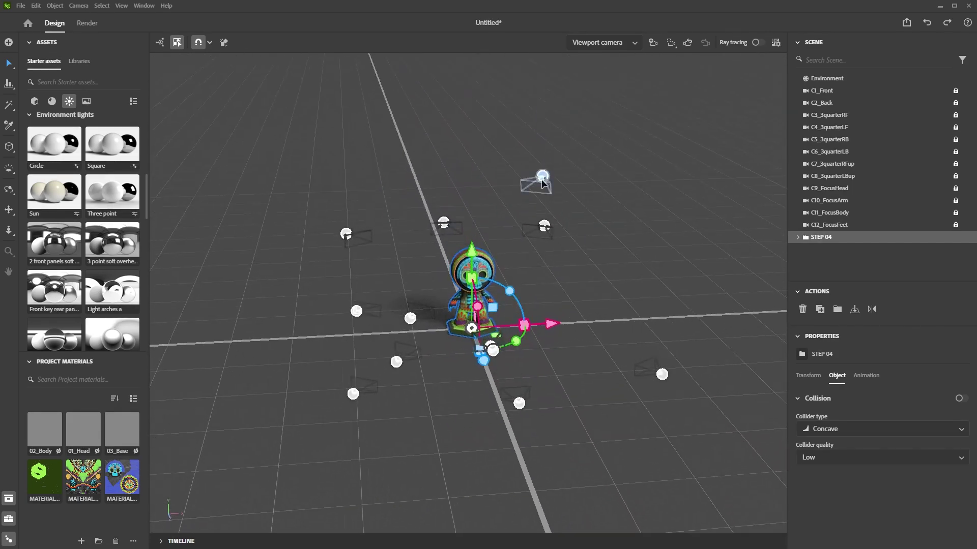
alt+drag(376, 347, 542, 350)
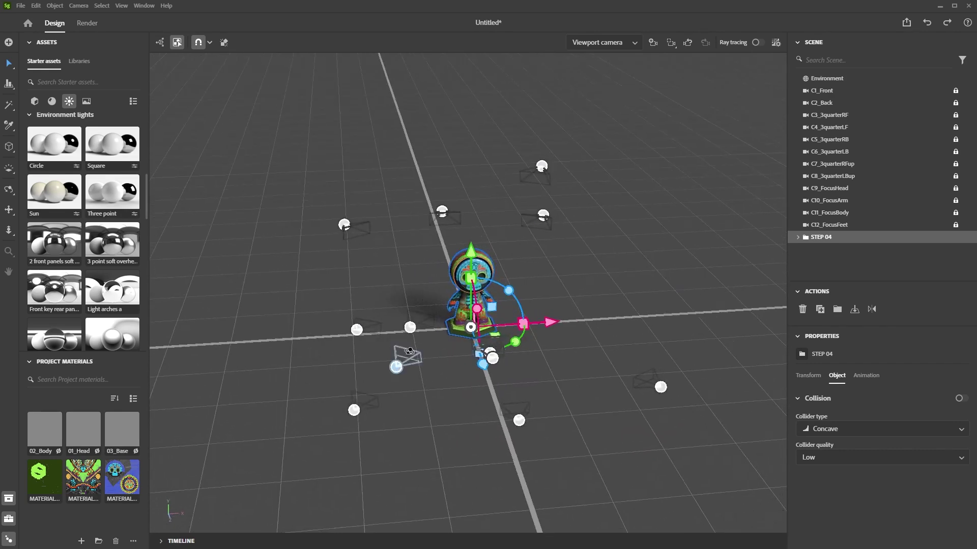
alt+drag(410, 351, 467, 396)
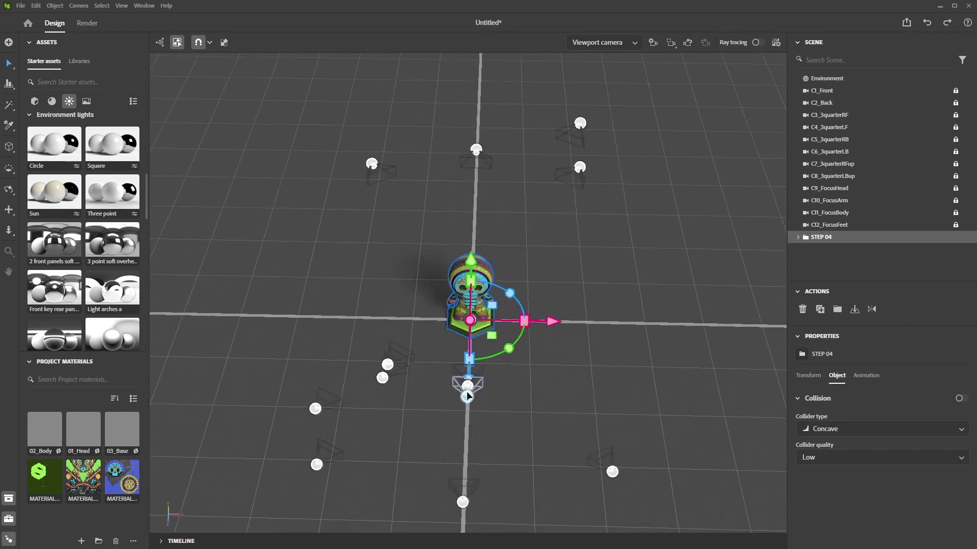
click(389, 365)
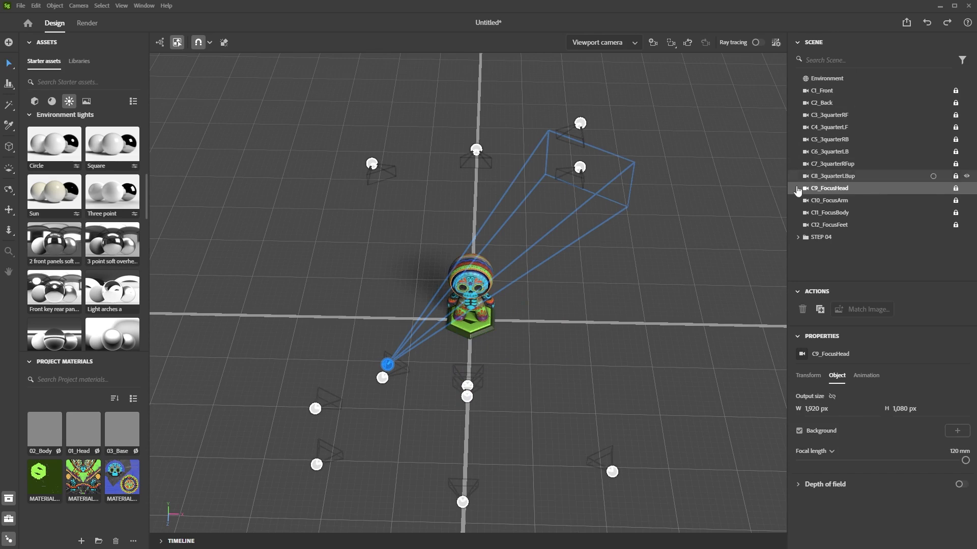
click(316, 409)
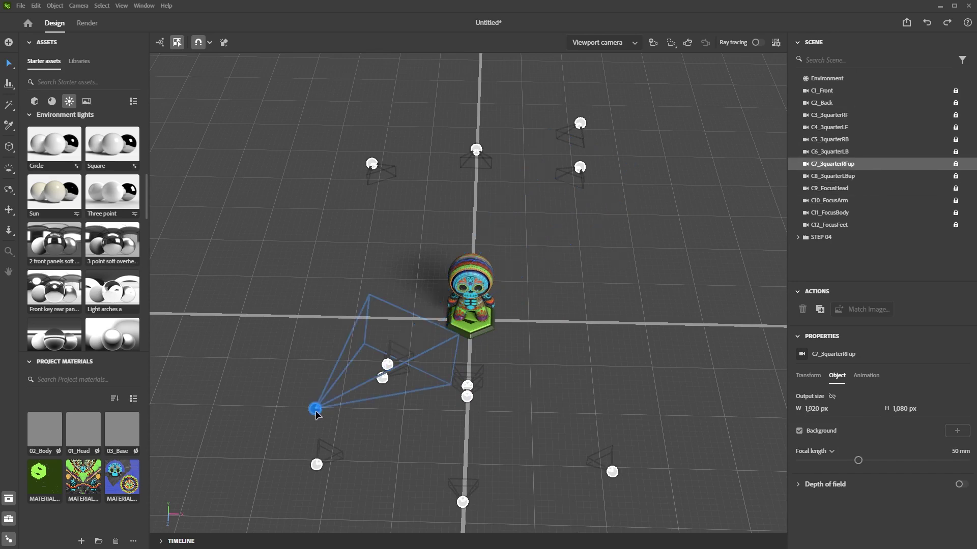
Look at the character through the C7_3quarterRFup camera, then return to the viewport camera.
right_drag(537, 213, 538, 213)
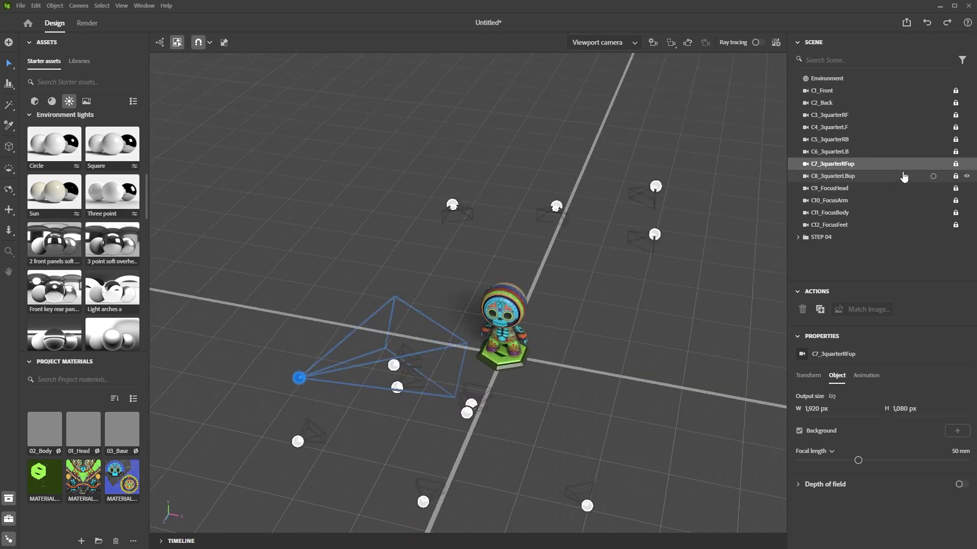
click(933, 165)
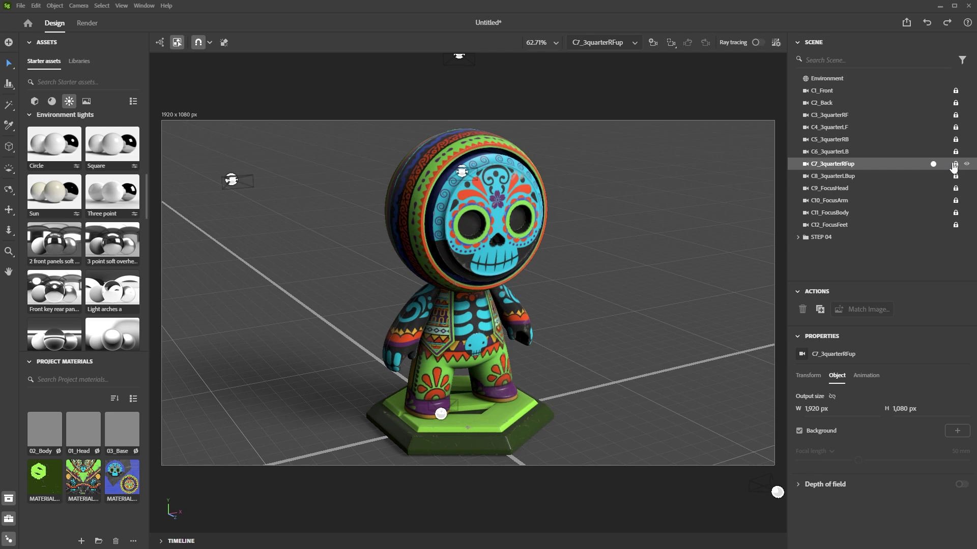
click(933, 164)
Examine the skull's eye sockets up close, compare them with the same area in Substance 3D Painter, and return to Stager.
alt+drag(753, 214, 652, 265)
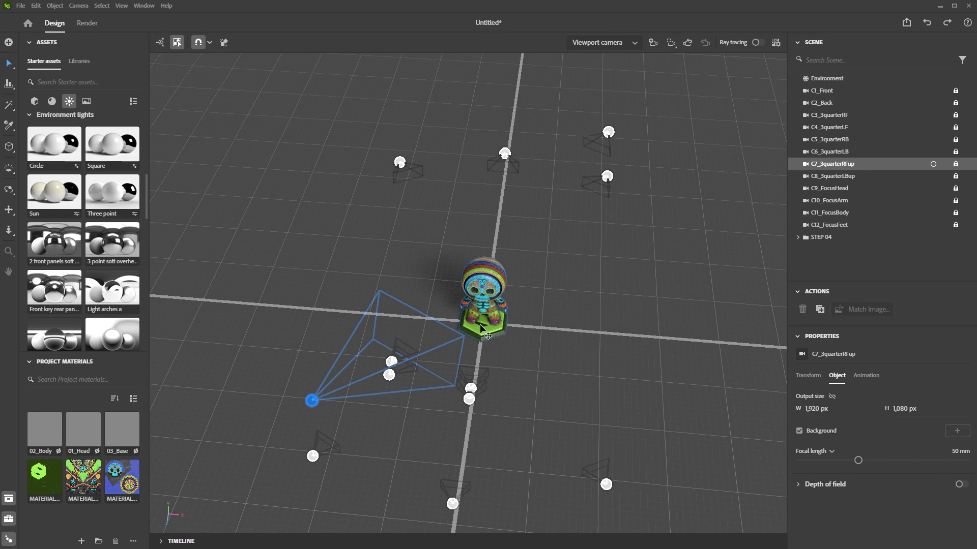
scroll(480, 325, up, 10)
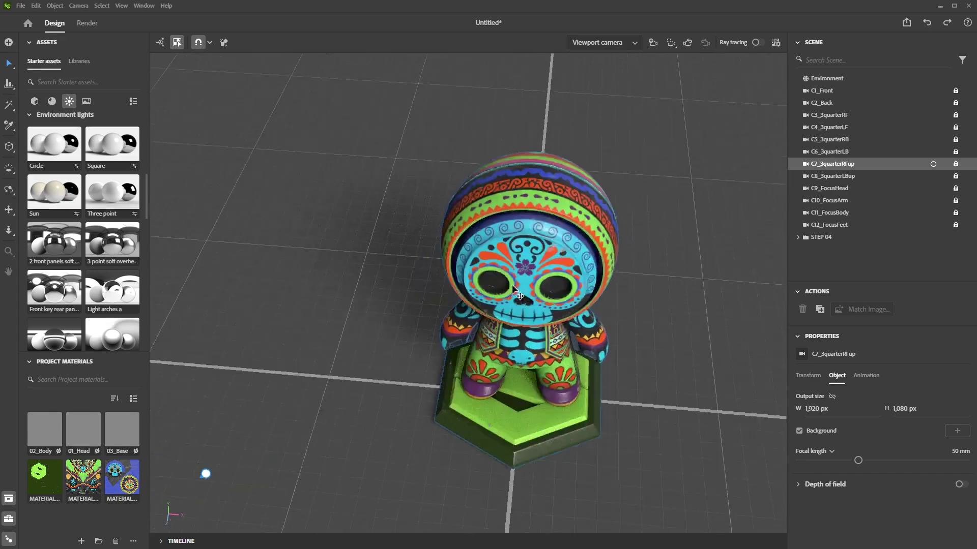
scroll(582, 264, up, 10)
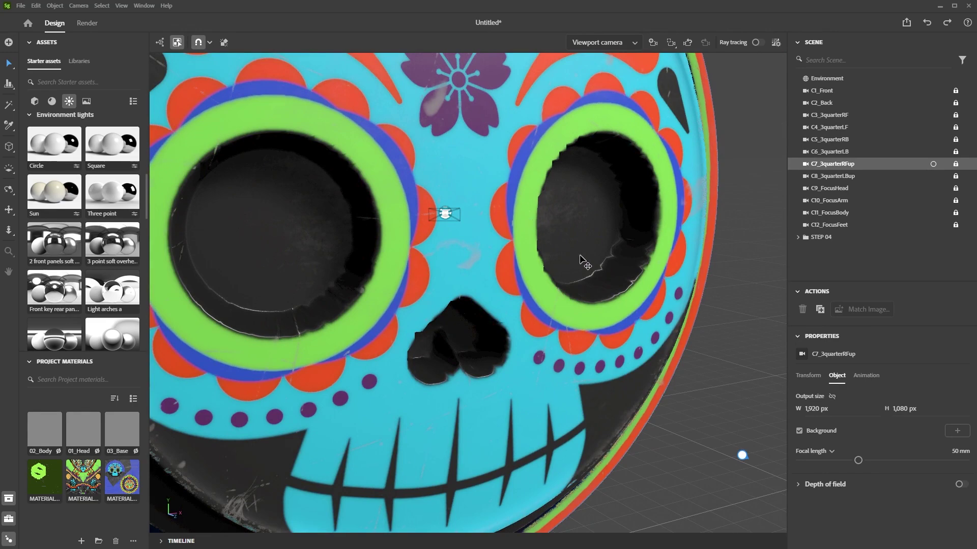
key(alt+Tab)
scroll(509, 193, up, 5)
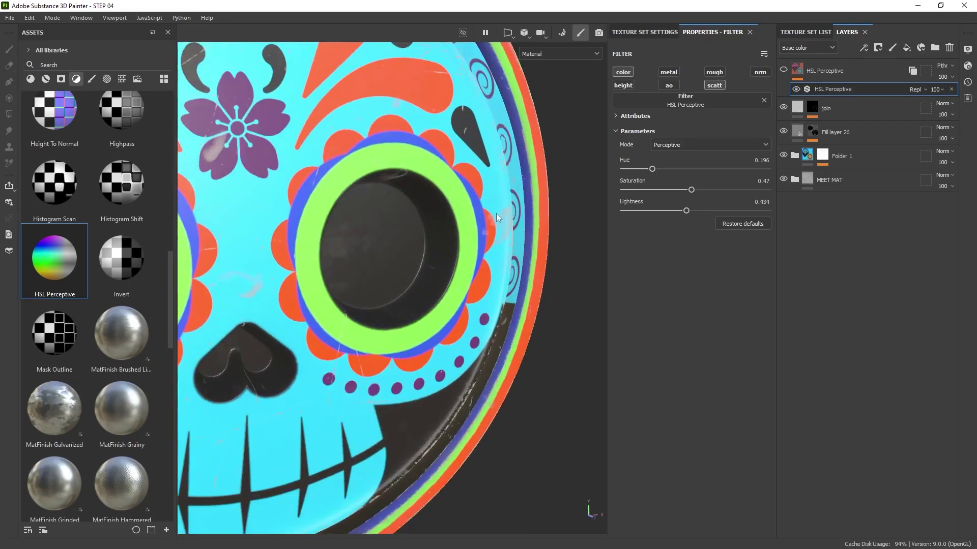
middle_drag(424, 211, 485, 243)
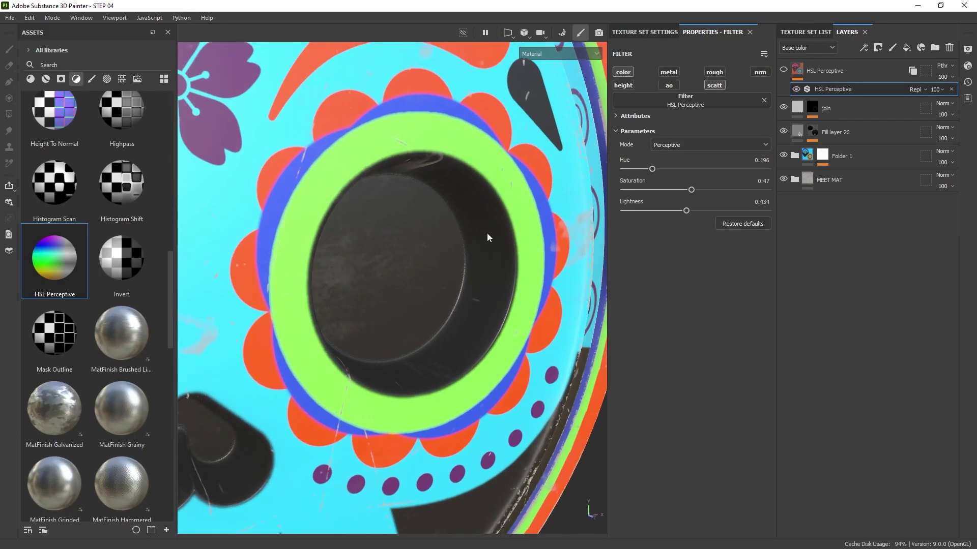
key(alt+Tab)
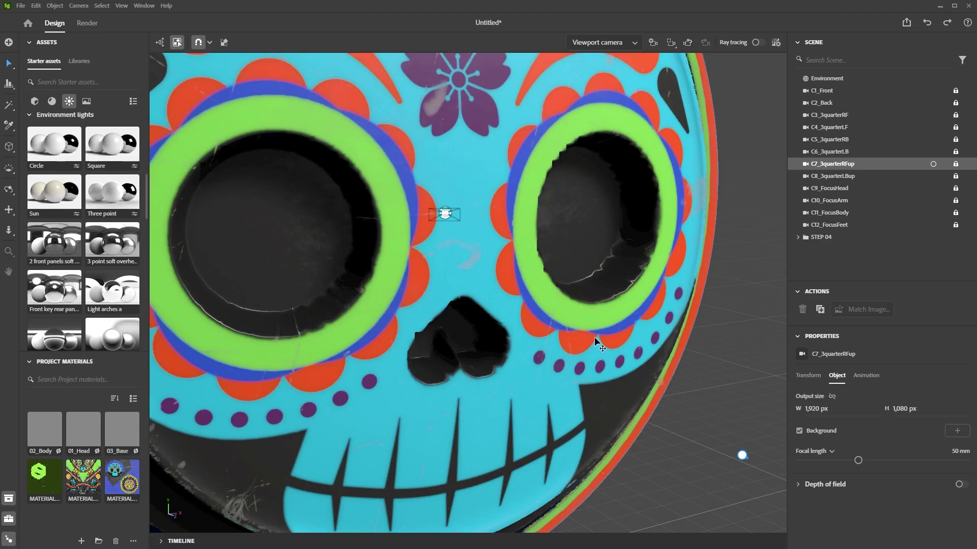
Expand the STEP 04 group in the scene list and rename it MAT.
click(798, 237)
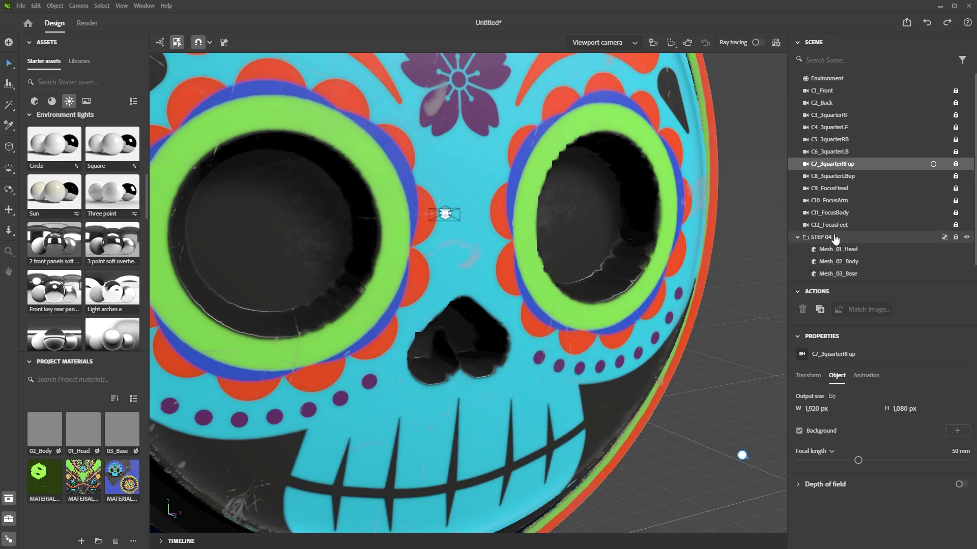
scroll(838, 270, down, 1)
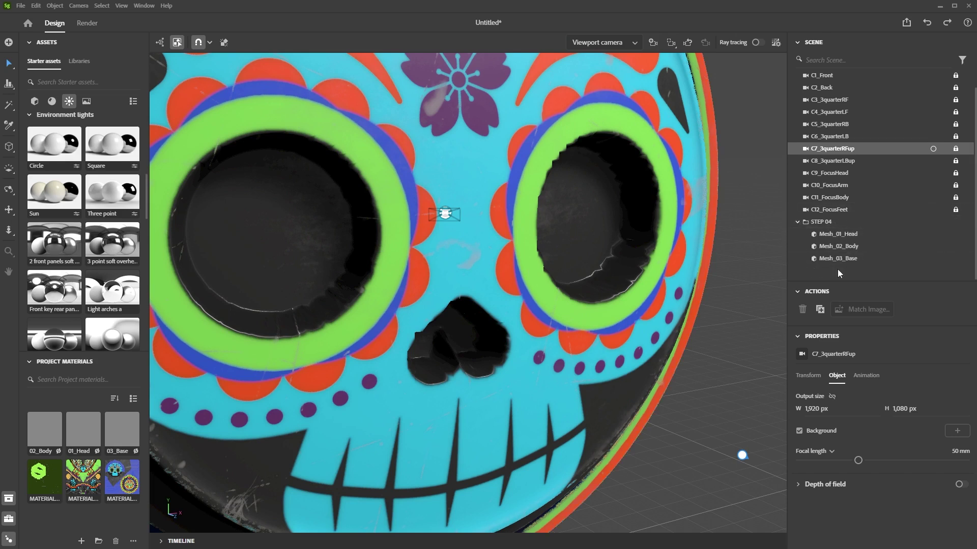
click(827, 223)
text(MAT)
key(Return)
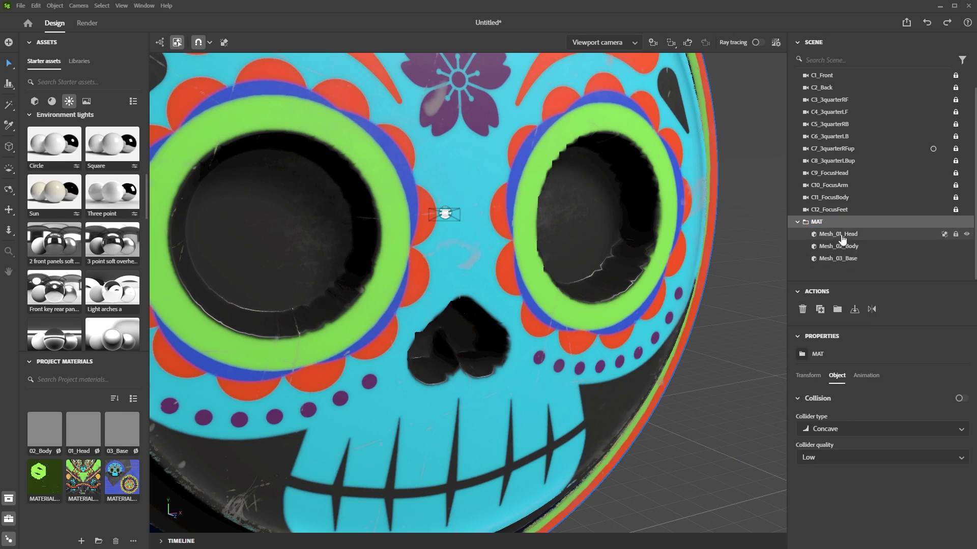
Set the displacement's fixed per-triangle subdivision to 10 on Mesh_01_Head.
click(841, 235)
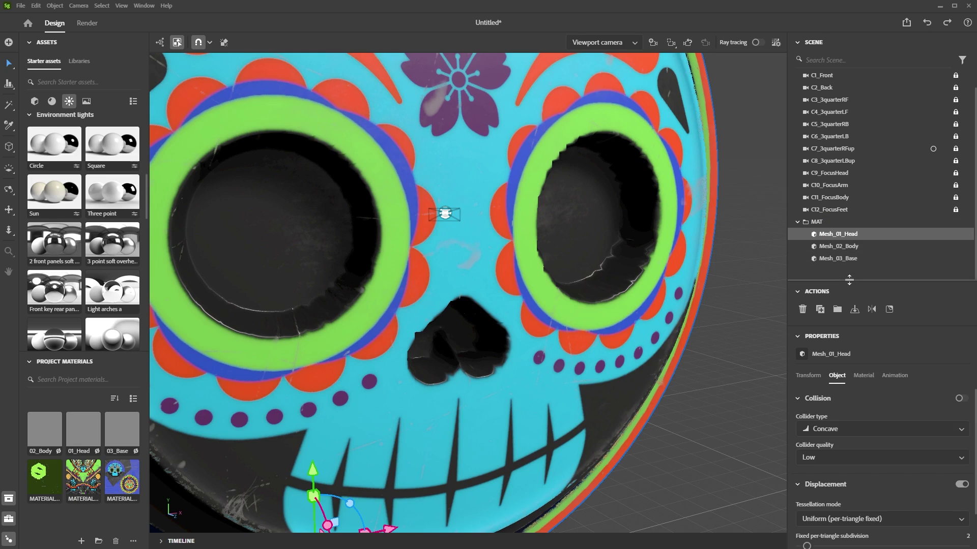
scroll(848, 274, down, 3)
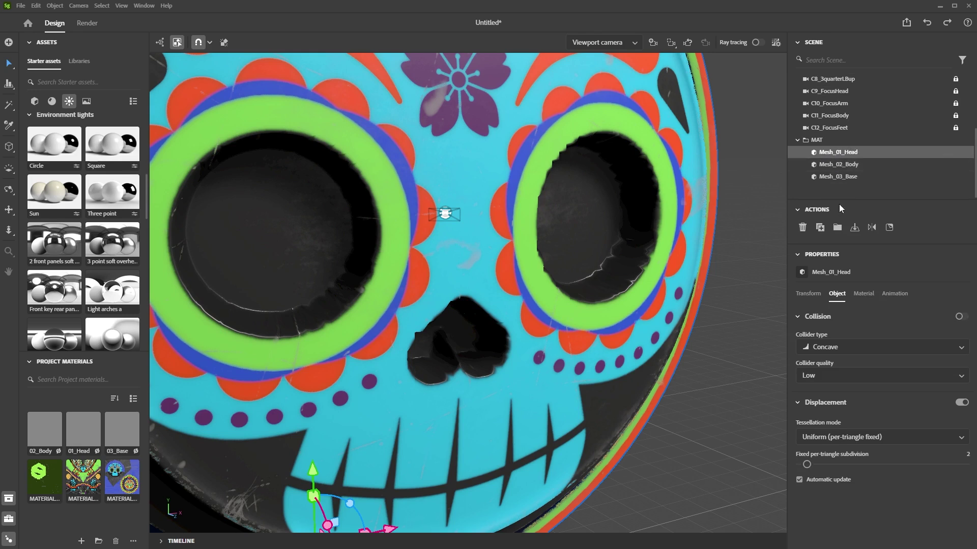
click(808, 294)
click(837, 294)
click(863, 293)
click(893, 296)
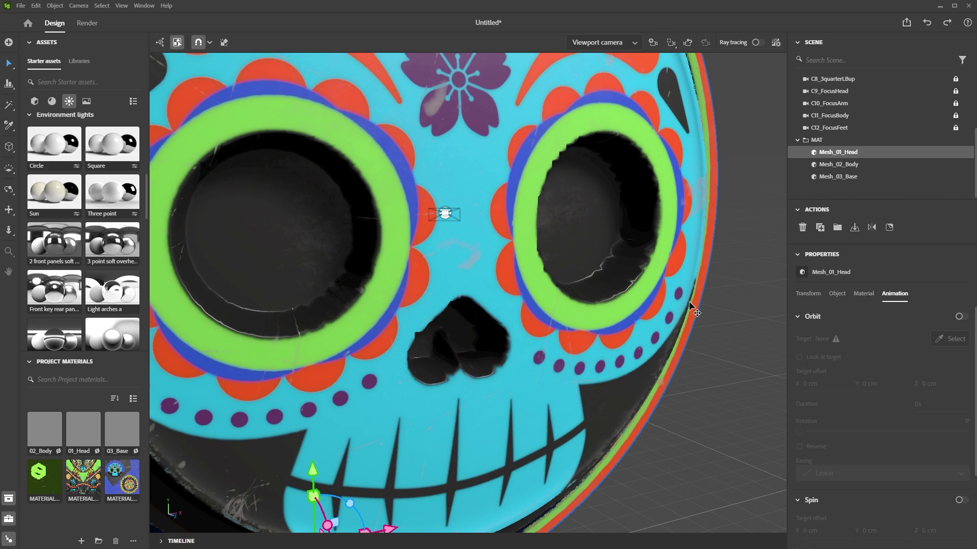
click(859, 296)
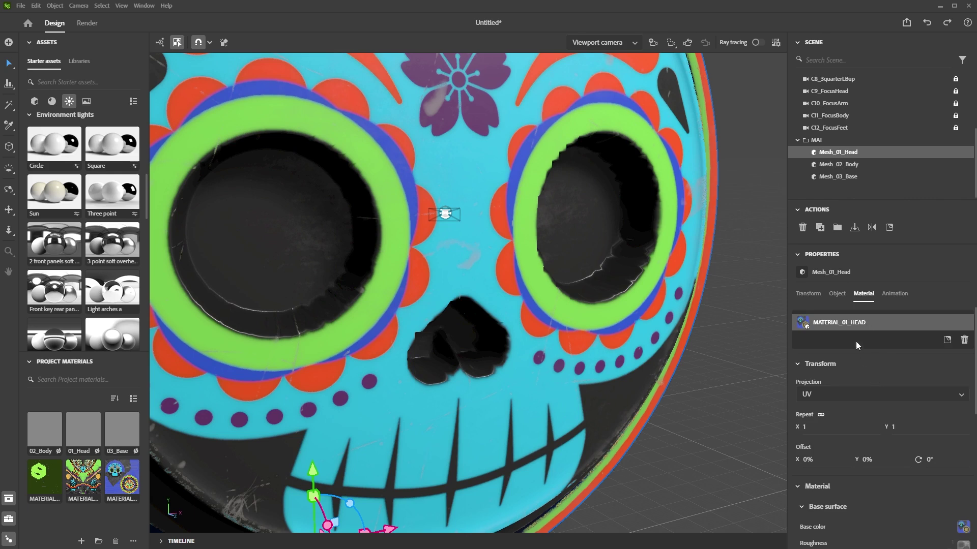
click(837, 294)
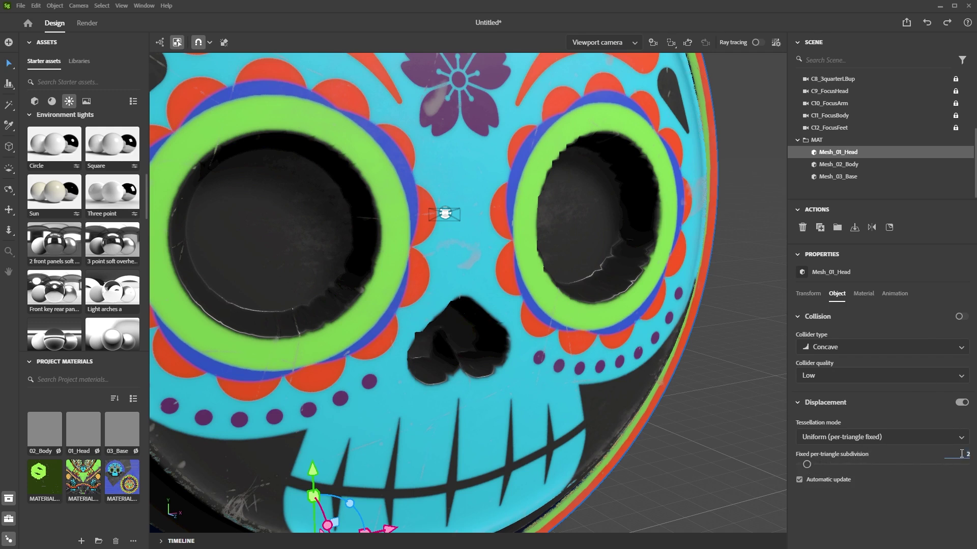
text(10)
key(Return)
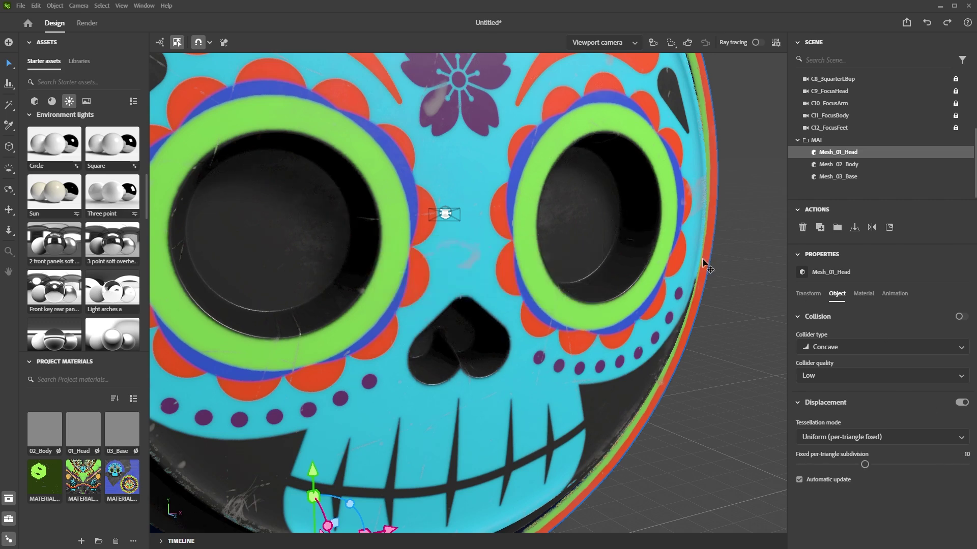
Set the displacement's fixed per-triangle subdivision to 10 on Mesh_02_Body.
alt+drag(620, 337, 503, 306)
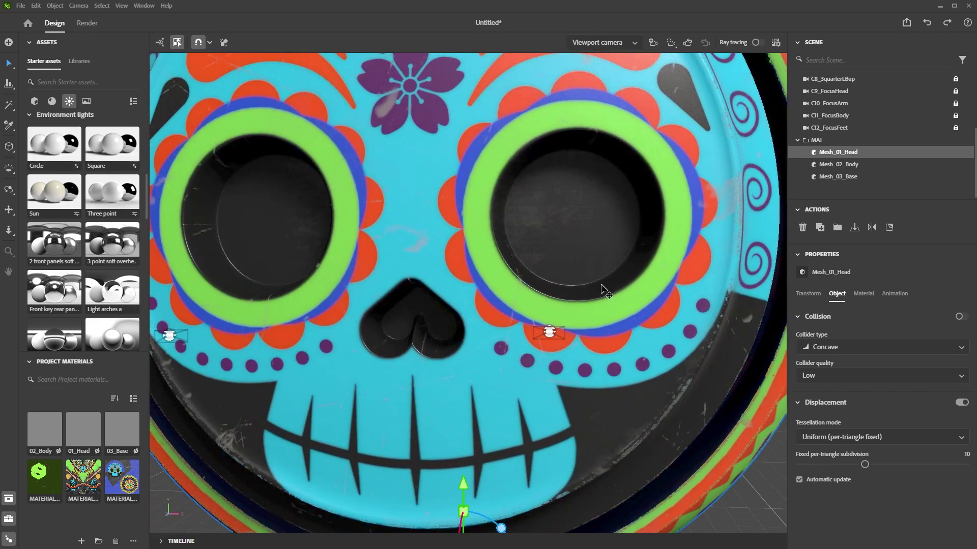
alt+drag(608, 402, 630, 358)
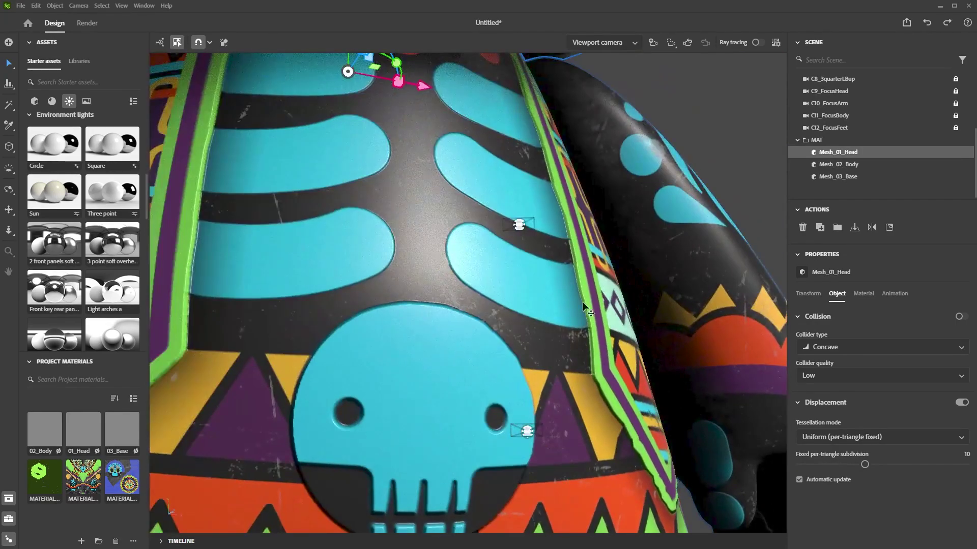
click(839, 166)
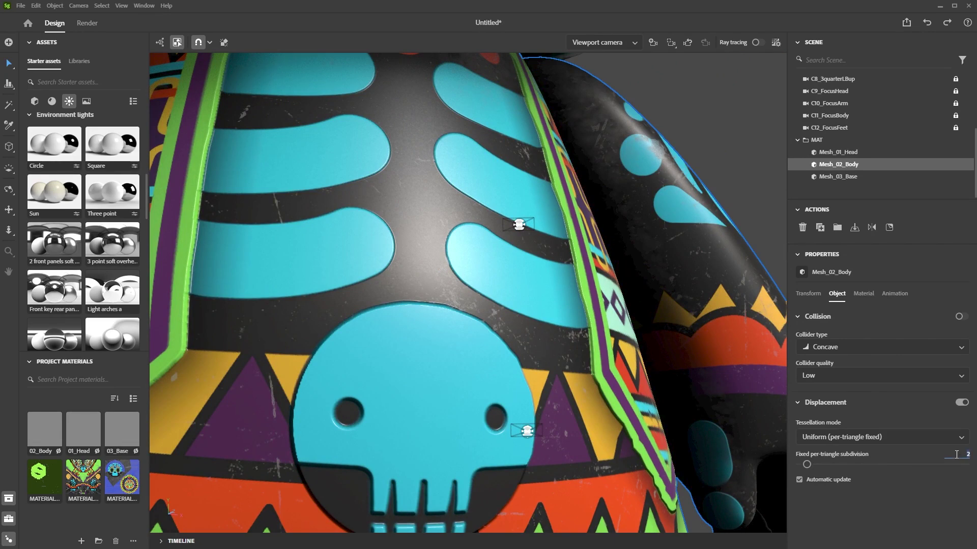
key(Return)
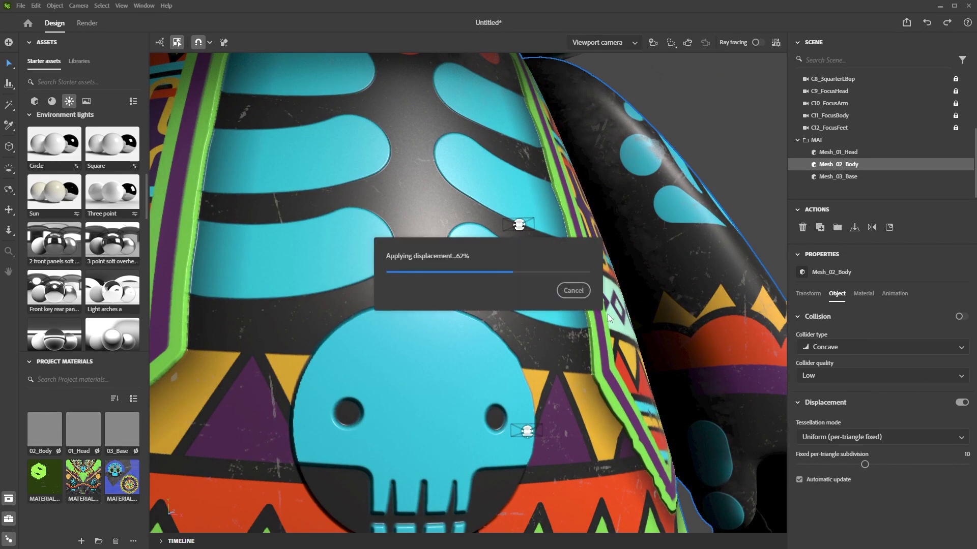
Check the displaced body down to the base, clear the mesh selection and frame the whole character.
alt+drag(606, 335, 469, 227)
key(f)
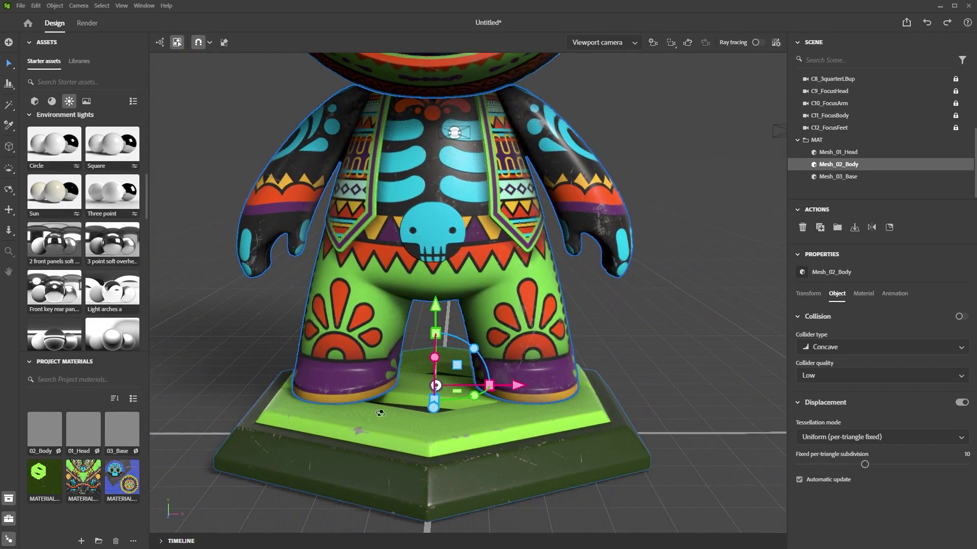
alt+drag(380, 413, 507, 438)
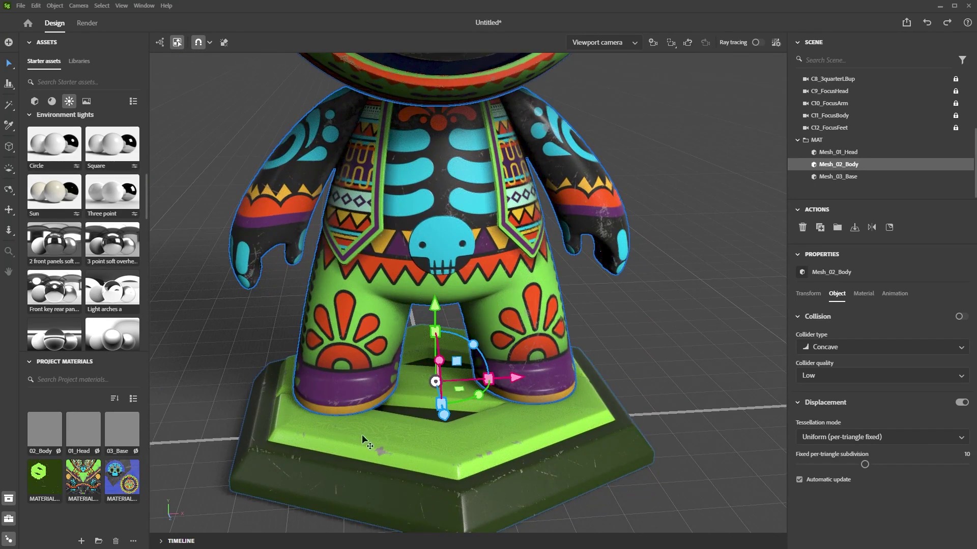
click(661, 382)
key(f)
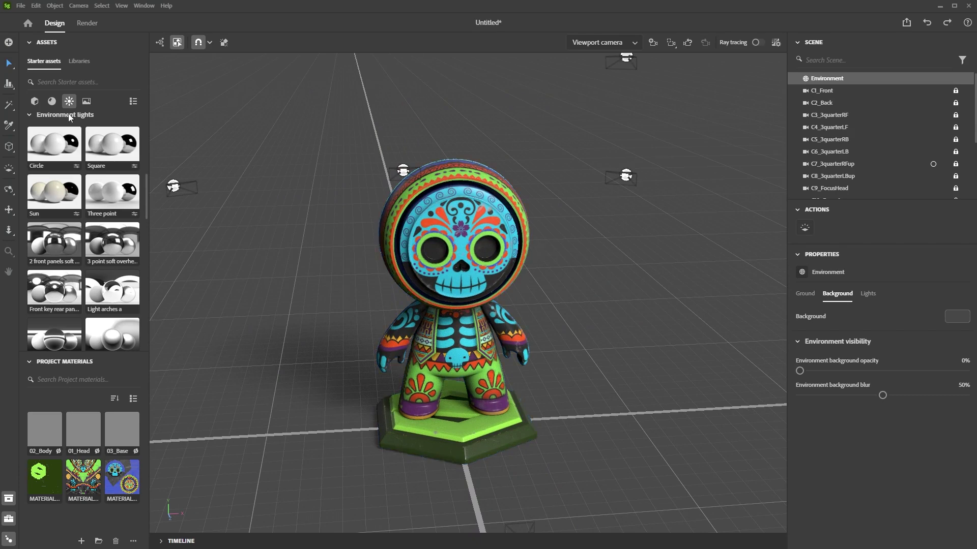
Look through the starter assets for models, materials, lights and images, ending on the lights.
click(35, 101)
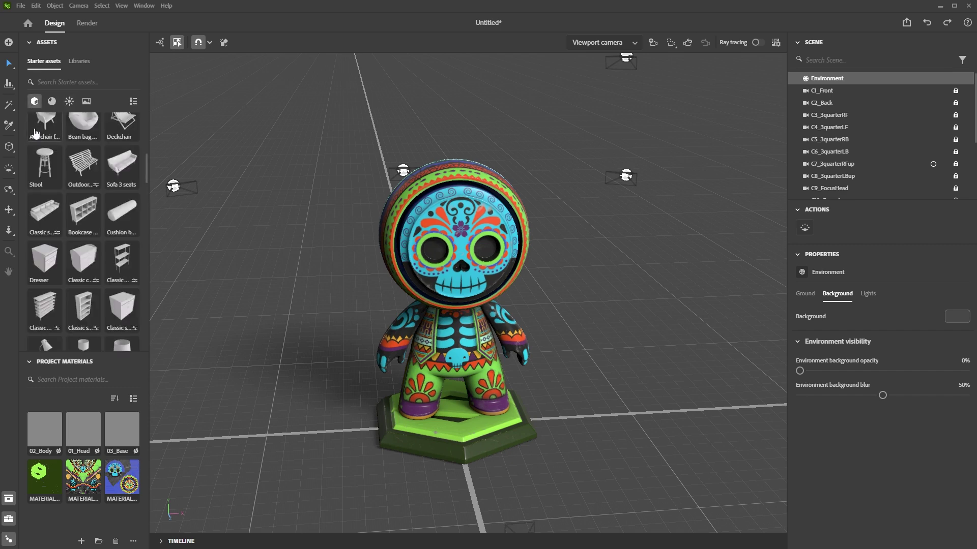
click(51, 102)
click(69, 102)
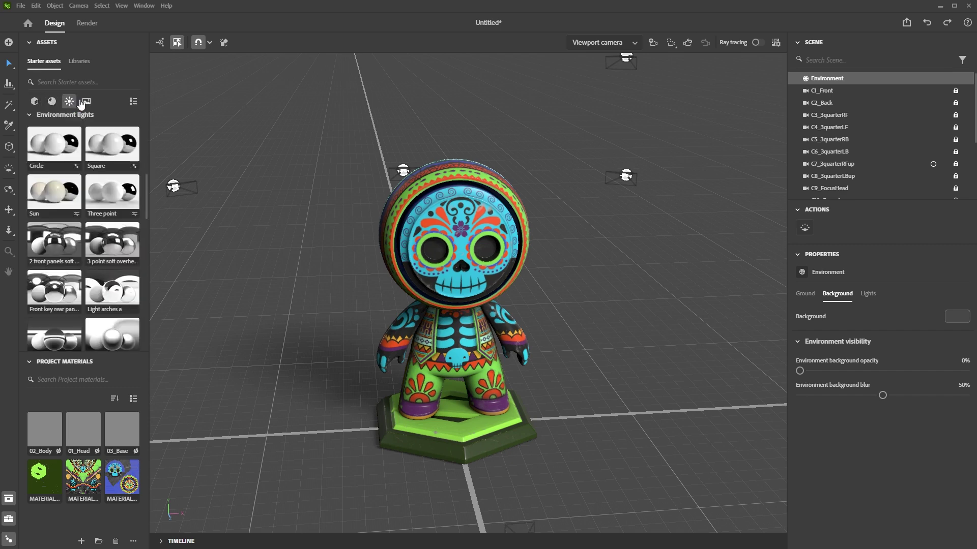
click(85, 102)
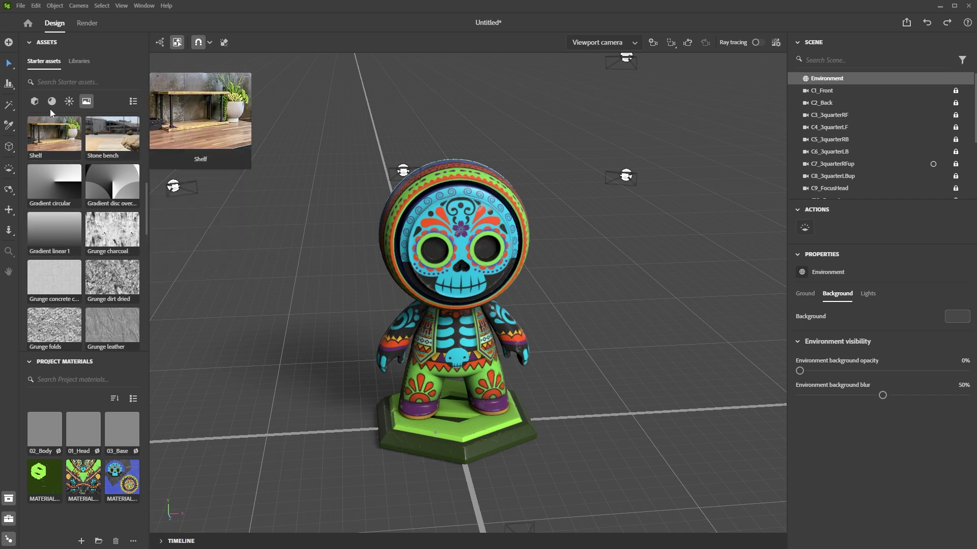
click(35, 101)
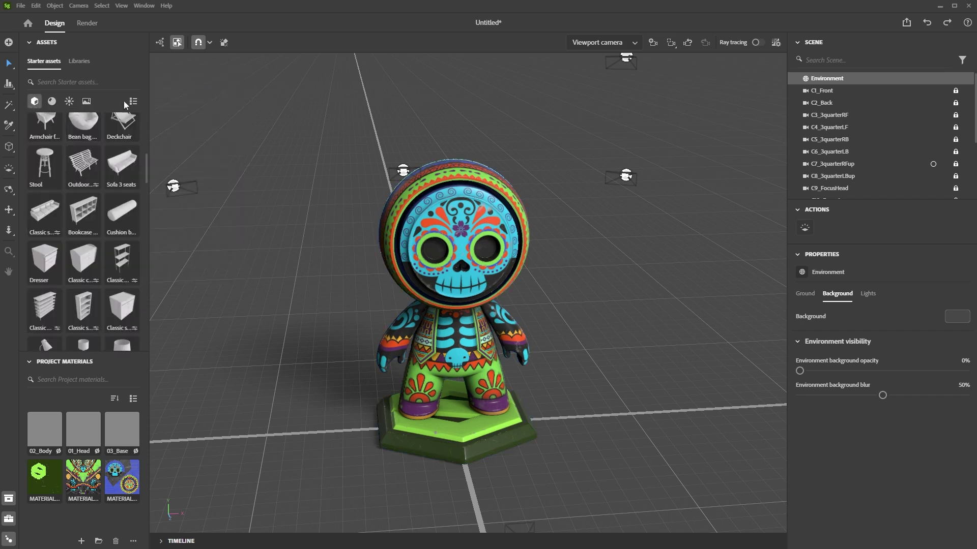
click(52, 102)
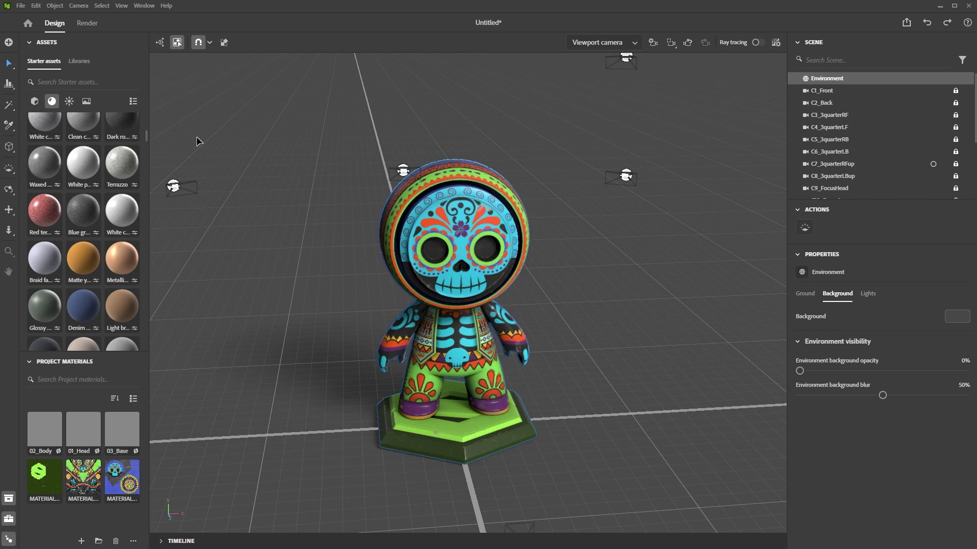
click(69, 101)
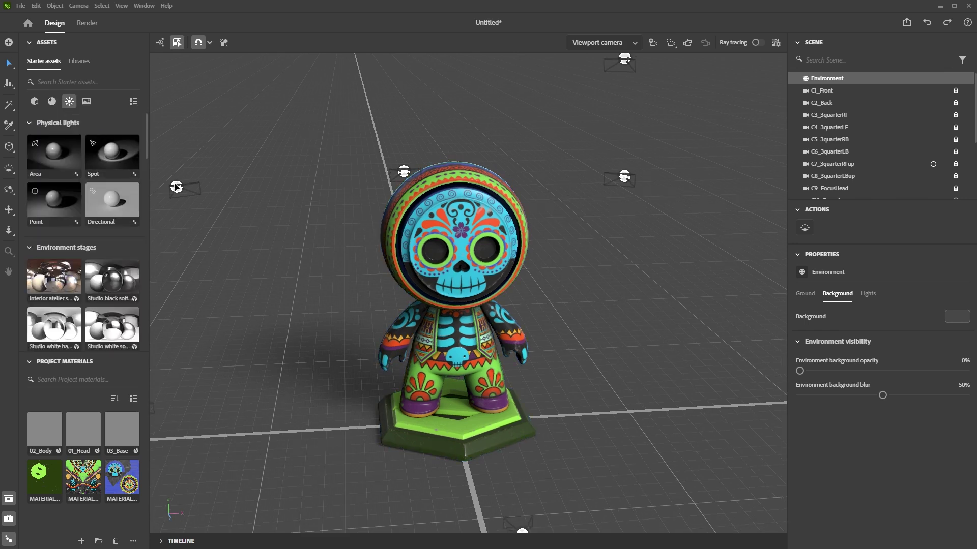
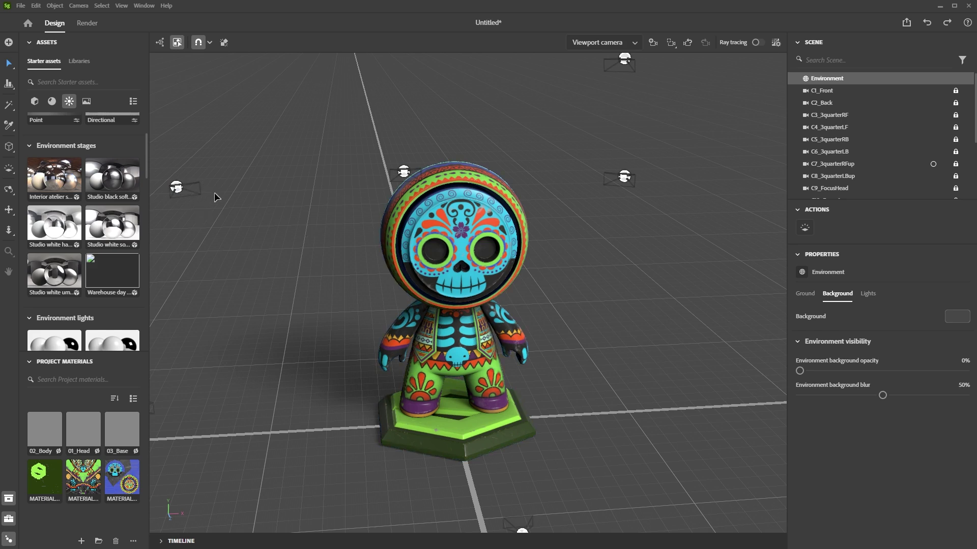
Collapse the environment stages and apply the "2 front panels soft backlight" environment light to the scene.
click(29, 146)
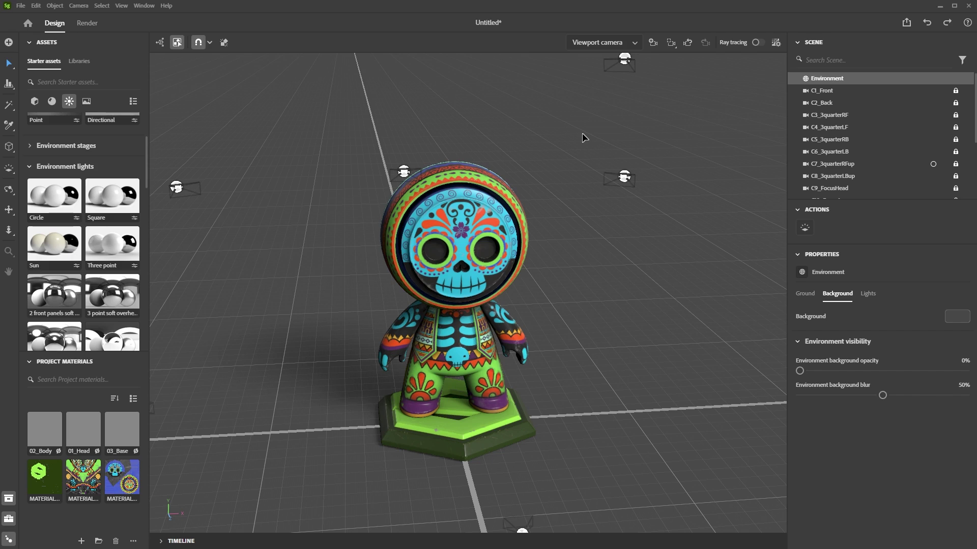
scroll(76, 257, down, 4)
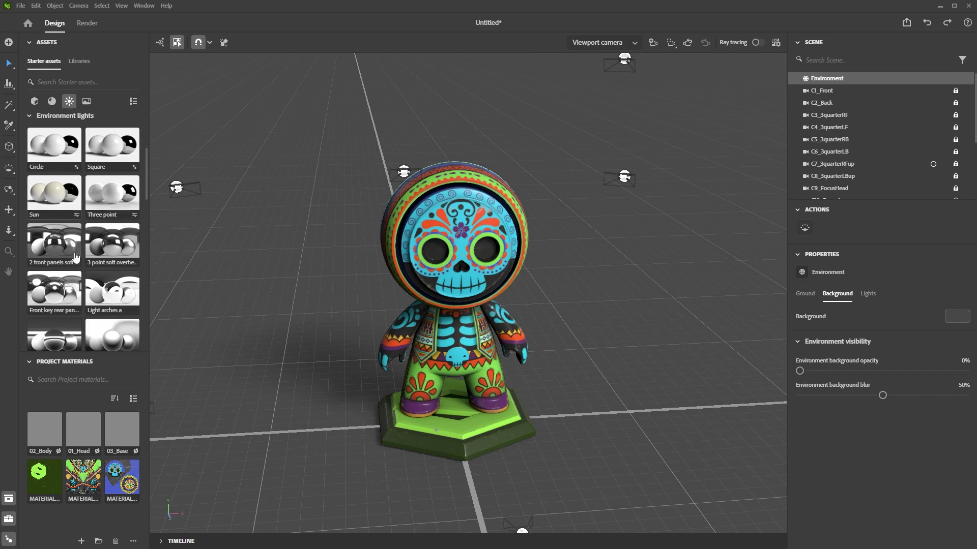
scroll(81, 204, down, 2)
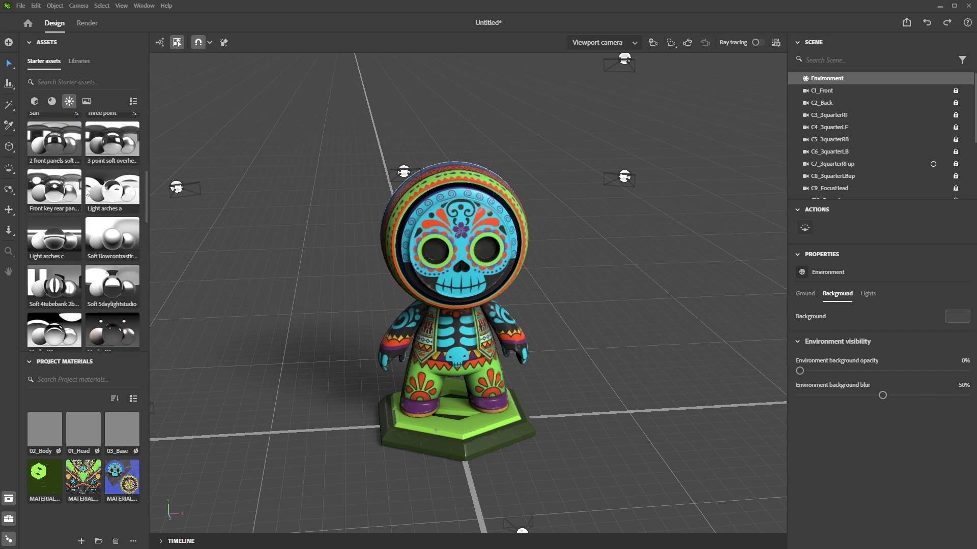
scroll(80, 173, down, 2)
scroll(73, 174, up, 2)
mouse_move(50, 169)
scroll(50, 171, up, 2)
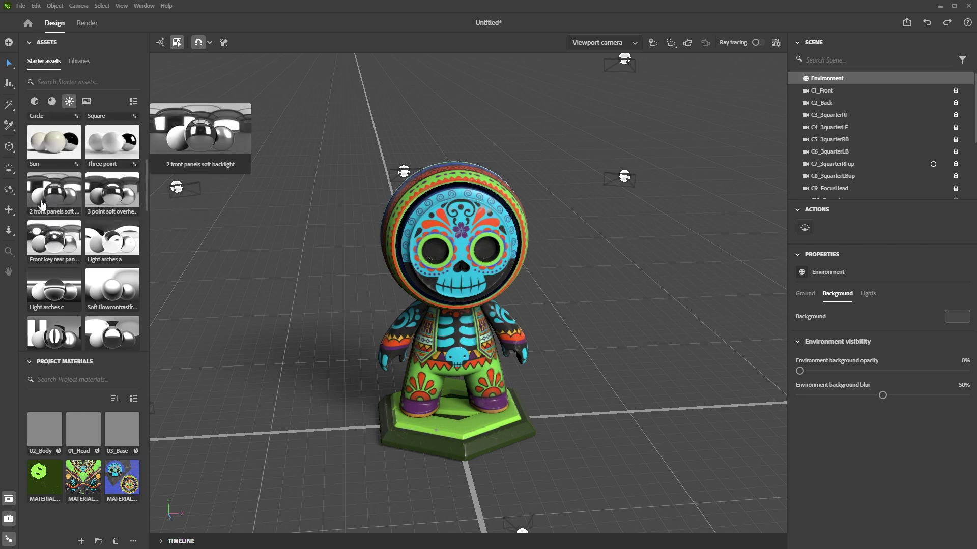
drag(42, 203, 343, 244)
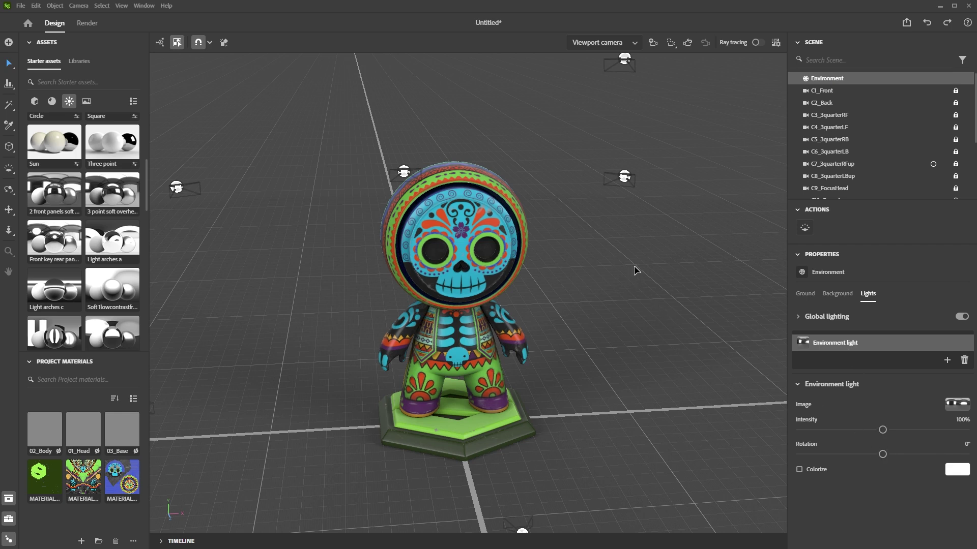
Adjust the direction of the environment lighting around the character and turn on ray tracing.
mouse_move(634, 266)
shift+right_down()
mouse_move(610, 269)
mouse_move(712, 260)
mouse_move(599, 325)
mouse_move(676, 293)
mouse_move(636, 342)
mouse_move(661, 313)
mouse_move(662, 325)
shift+right_up()
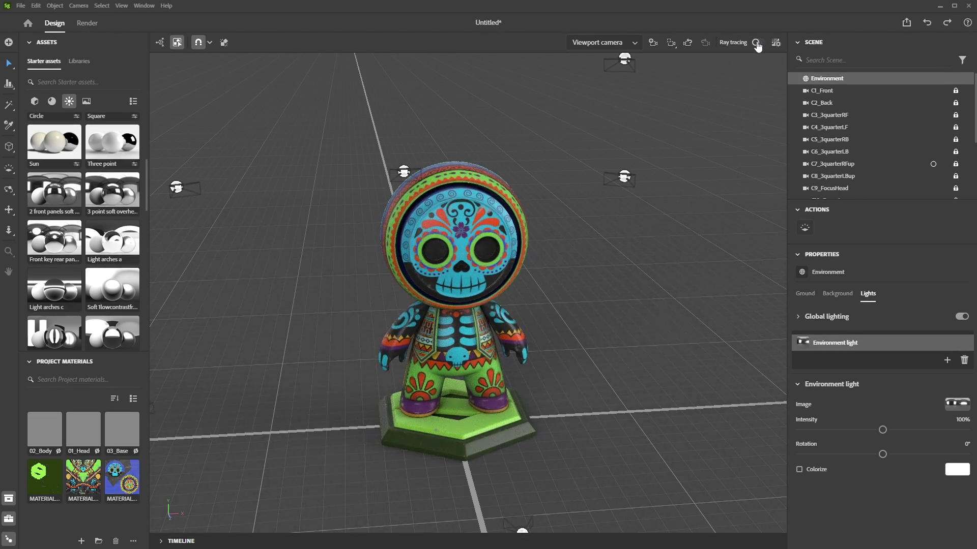
click(758, 43)
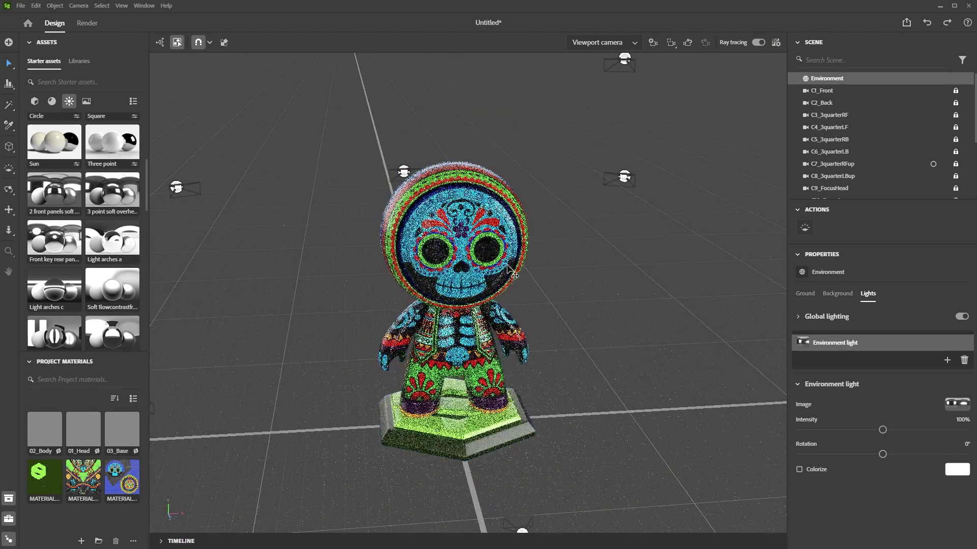
right_drag(580, 292, 580, 276)
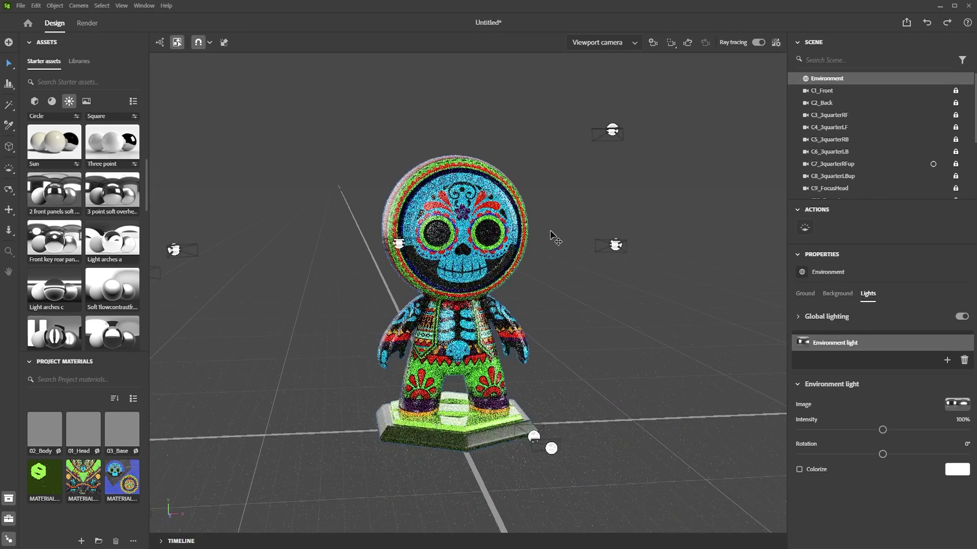
scroll(562, 288, up, 3)
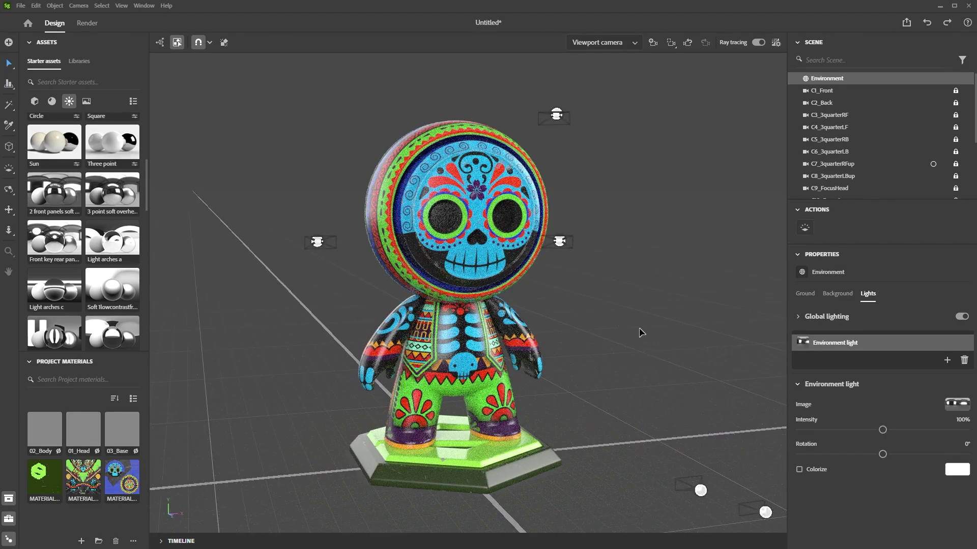
alt+drag(639, 327, 616, 332)
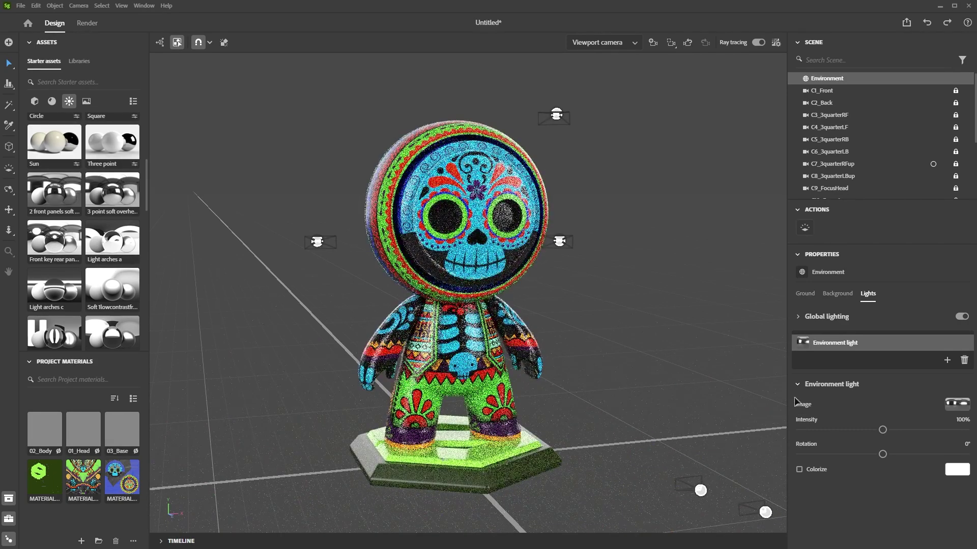
Set the environment light's intensity to 23% and view the dimmed character from farther away.
mouse_move(882, 432)
mouse_down()
mouse_move(811, 432)
mouse_move(830, 433)
mouse_move(820, 432)
mouse_up()
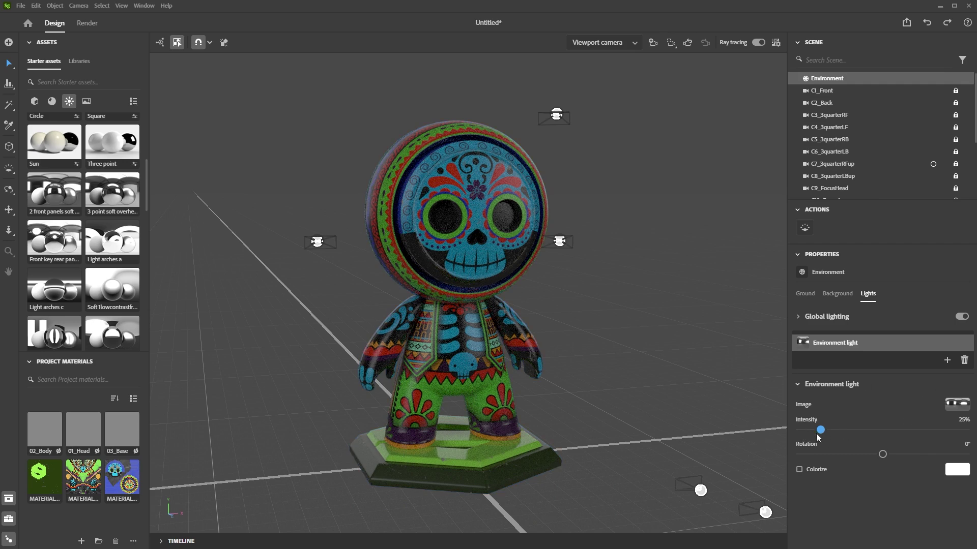
mouse_move(813, 431)
mouse_down()
mouse_move(792, 435)
mouse_move(819, 435)
mouse_up()
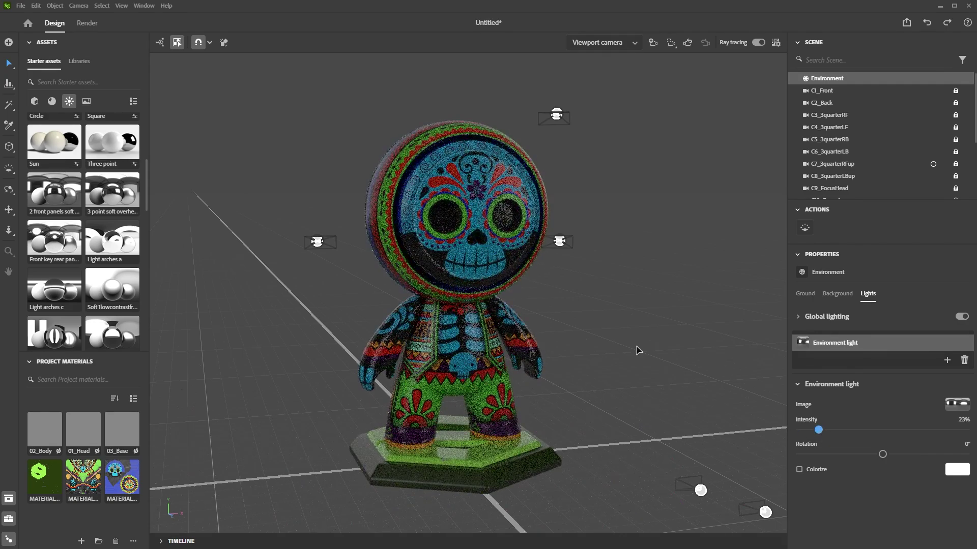
scroll(635, 346, down, 5)
scroll(511, 301, up, 2)
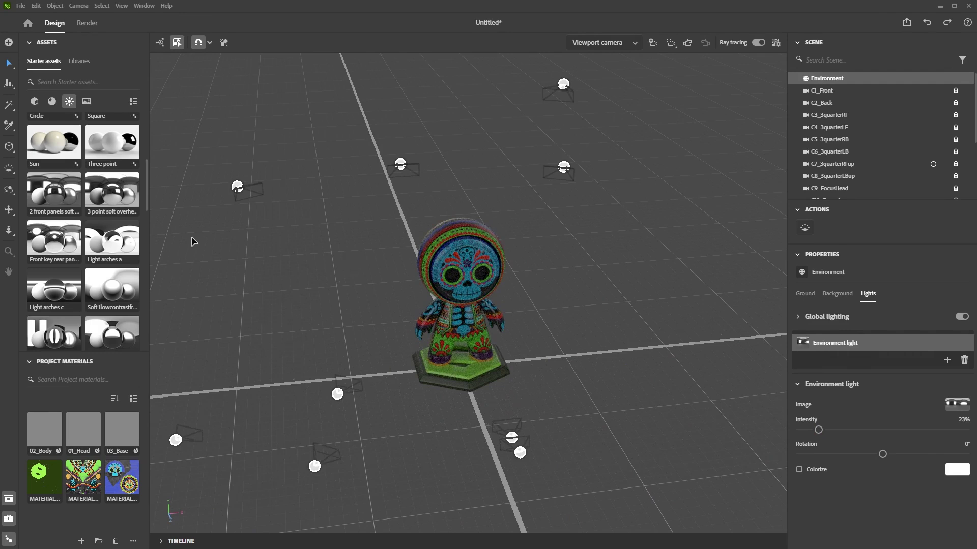
Add a physical area light beside the character, aimed at it, and move the light farther away from the figure.
mouse_move(113, 281)
scroll(435, 246, up, 2)
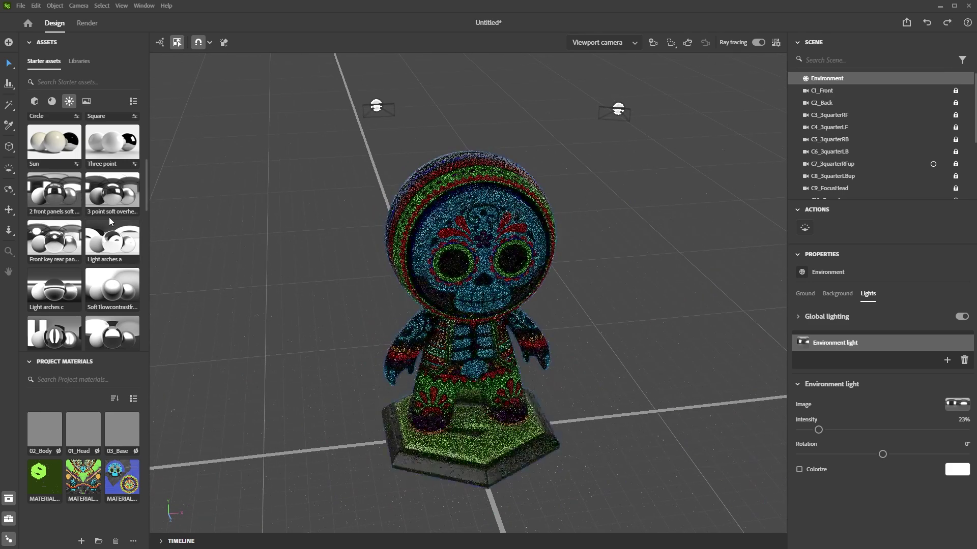
scroll(109, 218, up, 4)
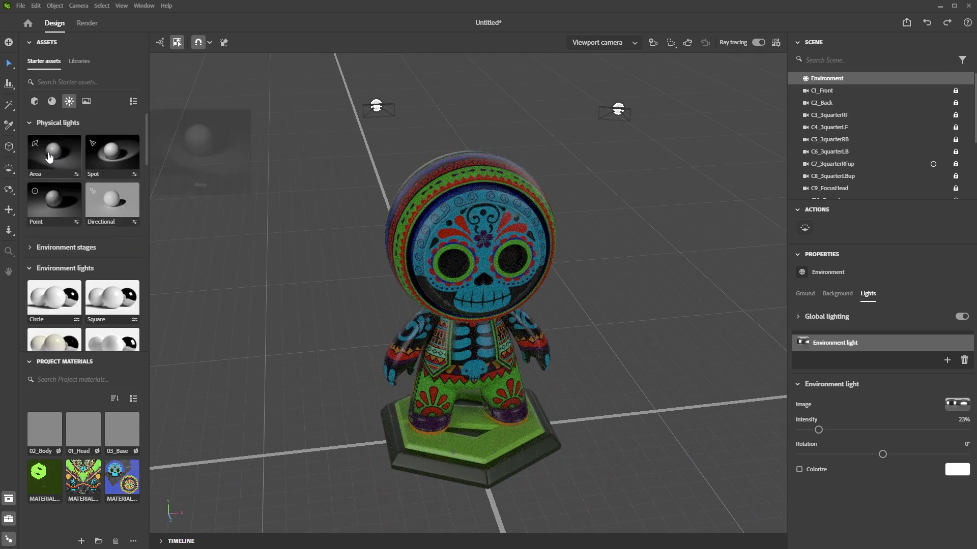
mouse_move(52, 155)
mouse_down()
mouse_move(280, 211)
mouse_move(443, 199)
mouse_move(469, 182)
mouse_move(501, 201)
mouse_move(497, 248)
mouse_move(420, 249)
mouse_move(390, 219)
mouse_move(389, 186)
mouse_move(457, 164)
mouse_move(415, 173)
mouse_move(385, 237)
mouse_up()
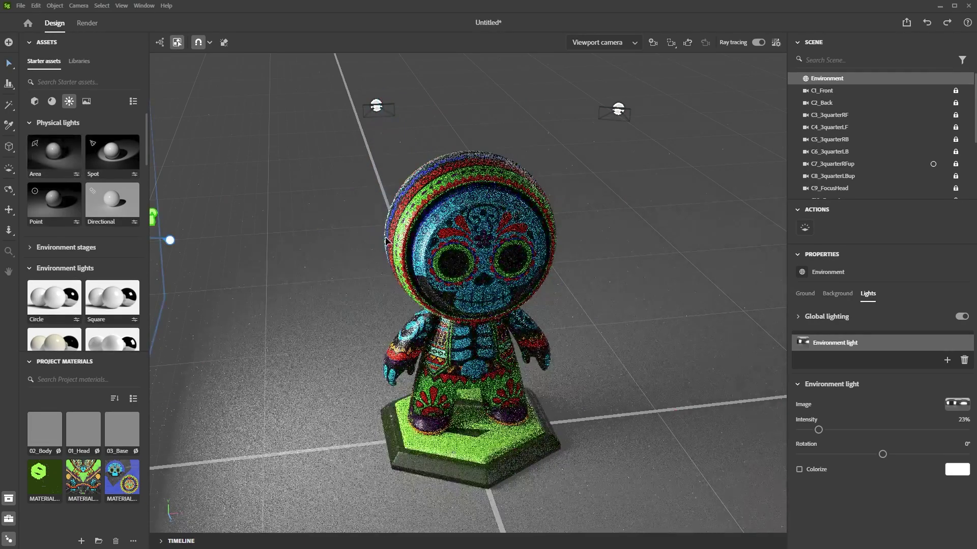
scroll(327, 275, down, 5)
alt+drag(400, 290, 503, 284)
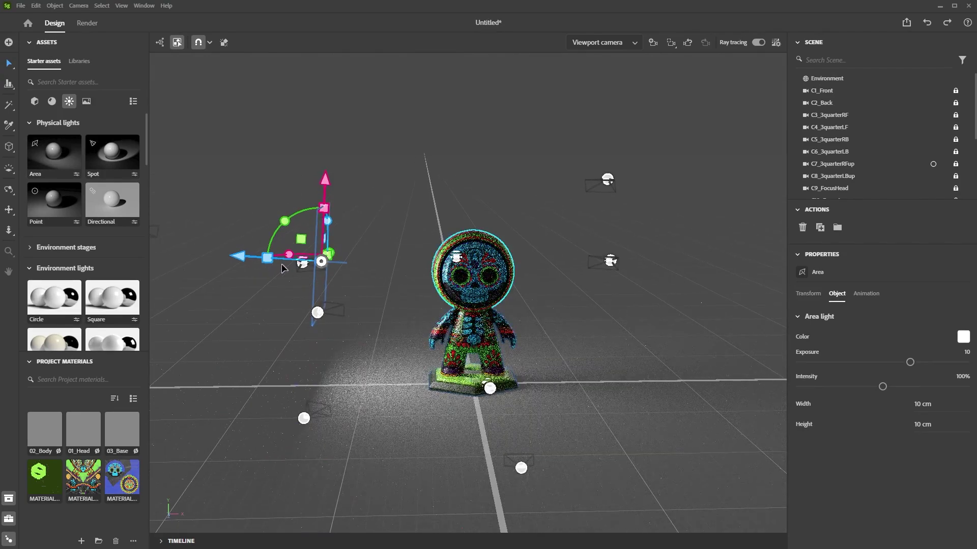
drag(294, 247, 235, 242)
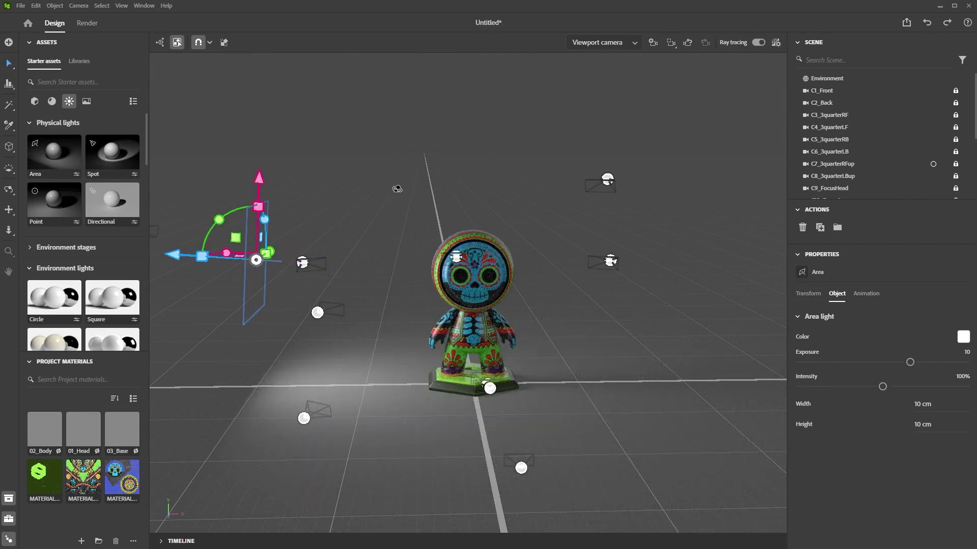
Add a second area light on the opposite side of the character and move it about 10 cm away along its Z axis.
alt+drag(396, 189, 378, 190)
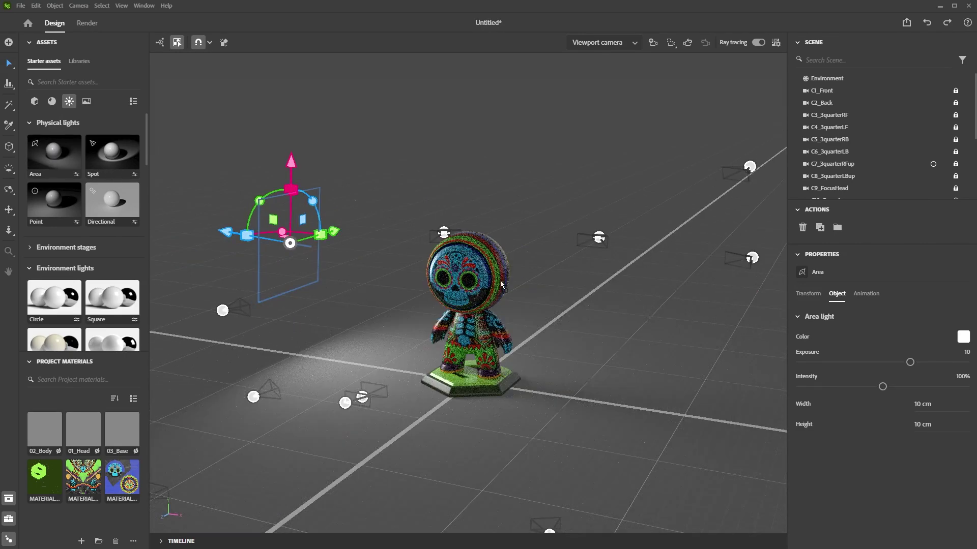
mouse_move(54, 155)
mouse_down()
mouse_move(490, 295)
mouse_move(541, 284)
mouse_move(543, 182)
mouse_up()
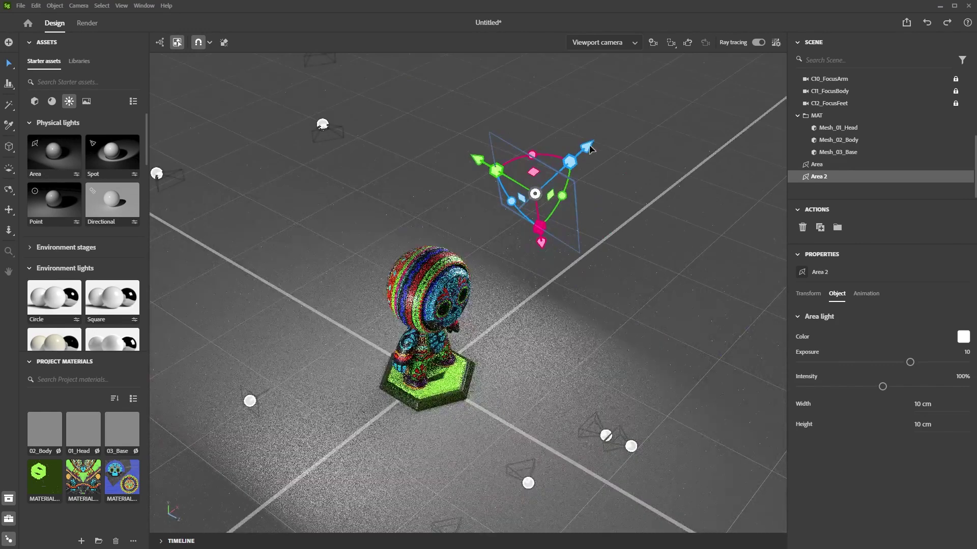
drag(590, 148, 659, 82)
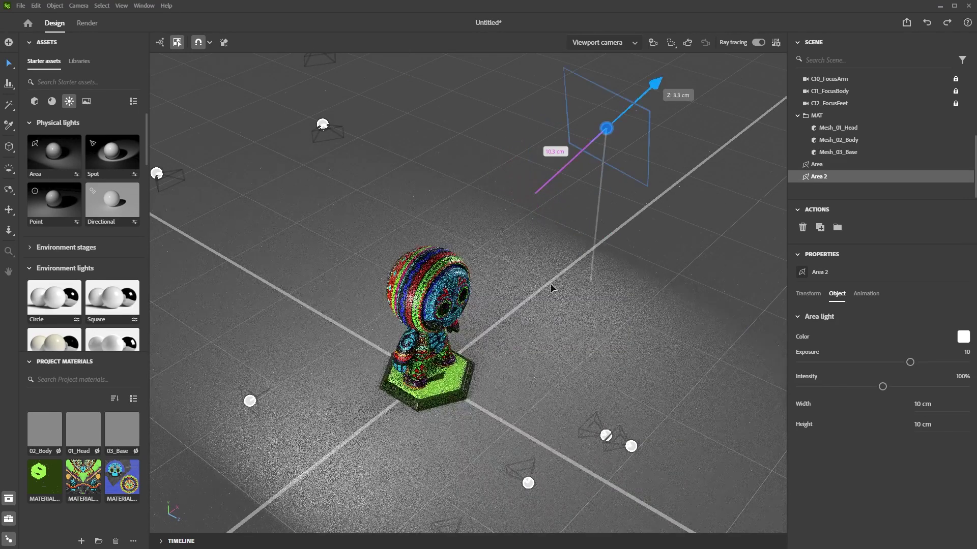
Rename the first area light as LEFT and the second area light as RIGHT.
alt+drag(551, 283, 439, 273)
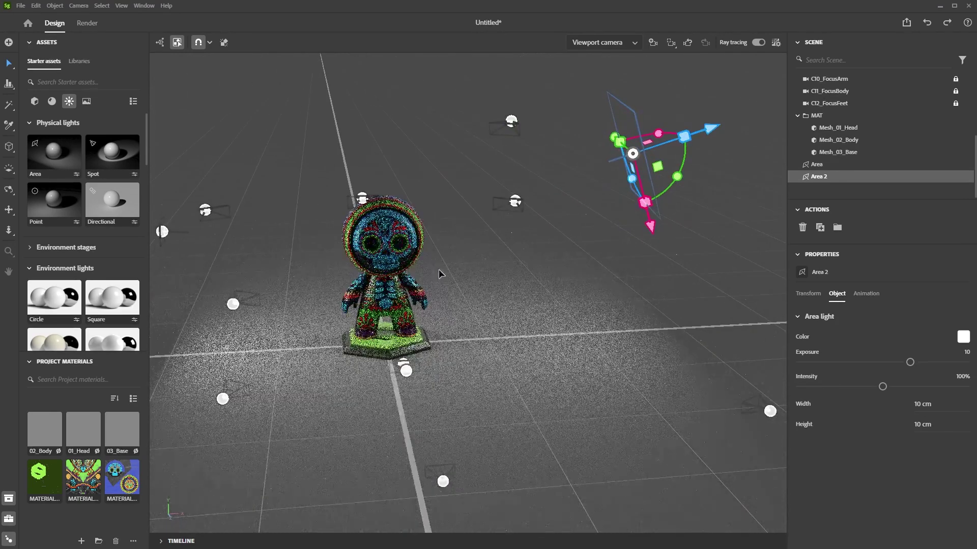
key(ctrl+z)
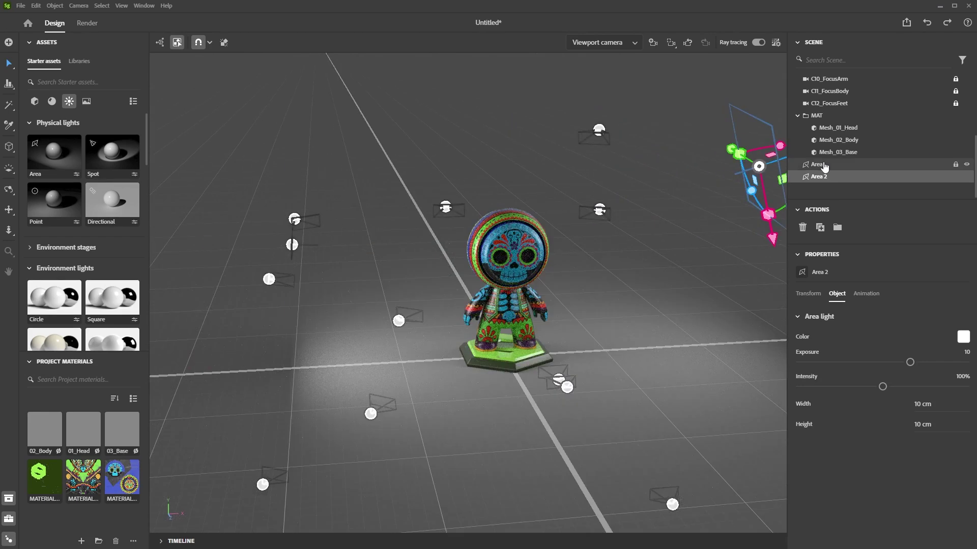
click(824, 166)
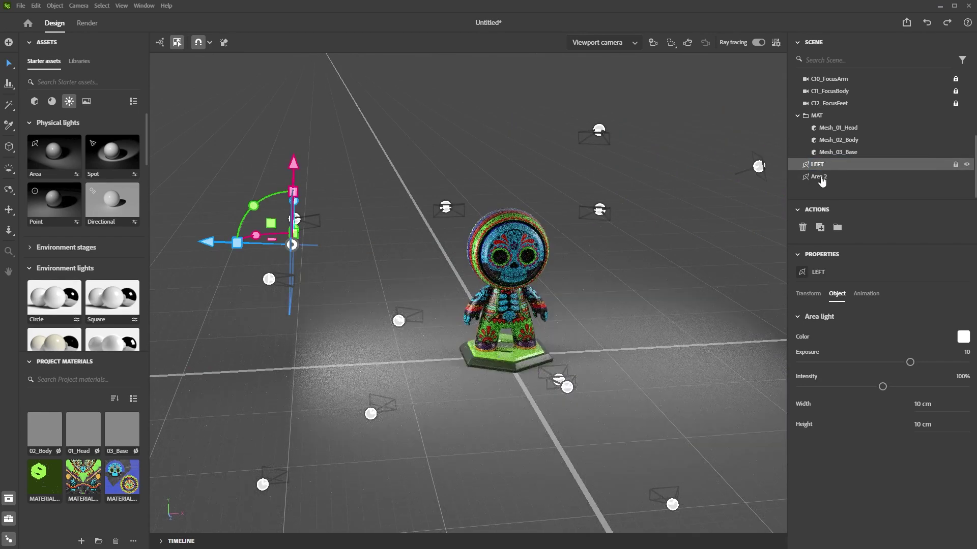
double_click(821, 177)
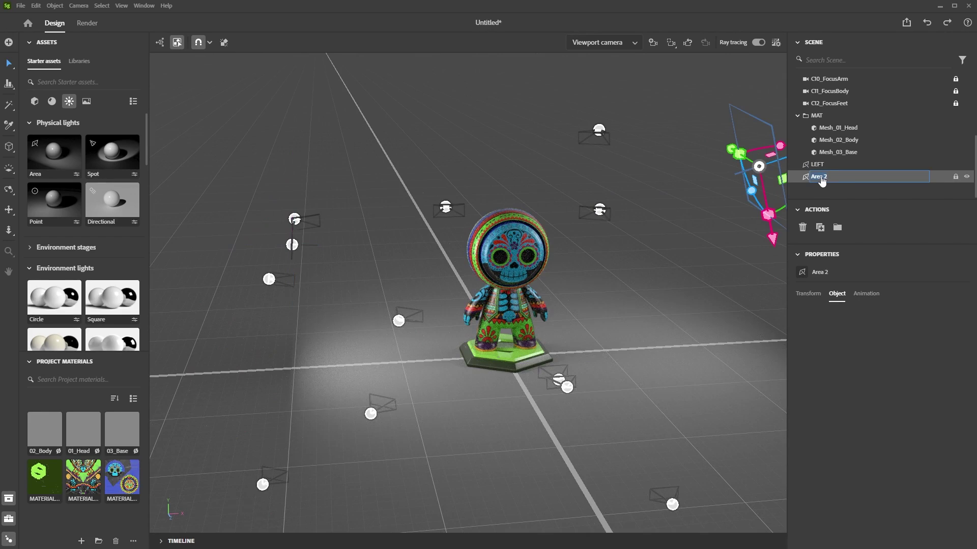
text(RIGHT)
key(Return)
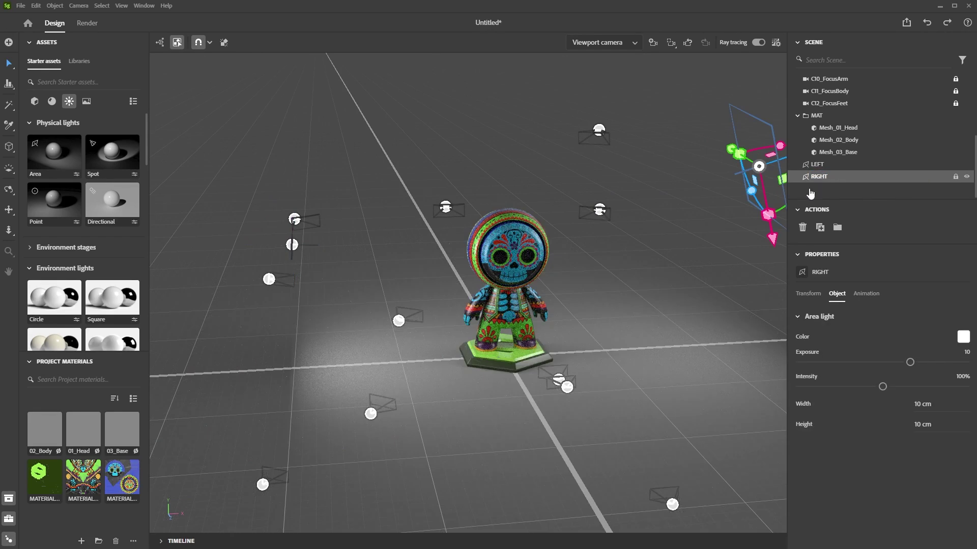
Change the LEFT area light's color to a pale, warm beige tint.
click(817, 165)
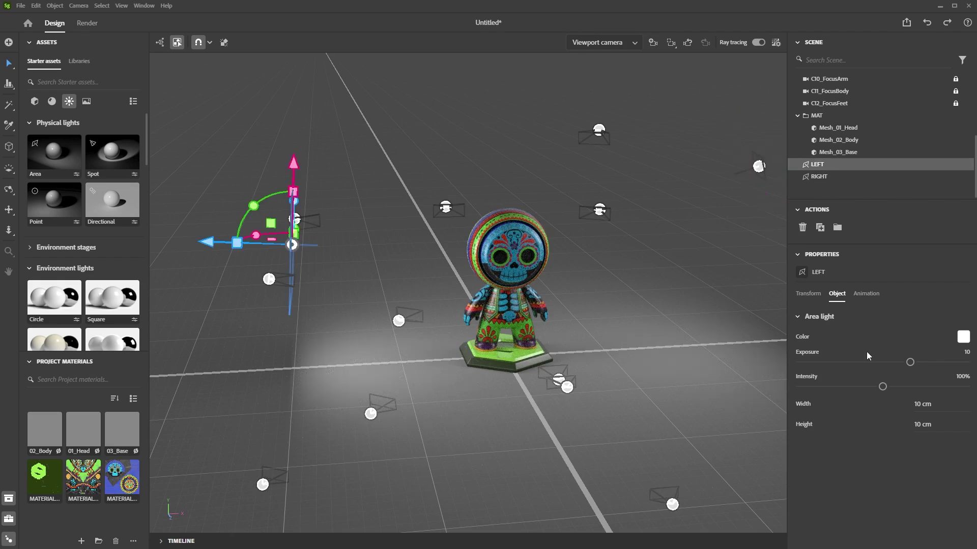
click(963, 338)
click(876, 283)
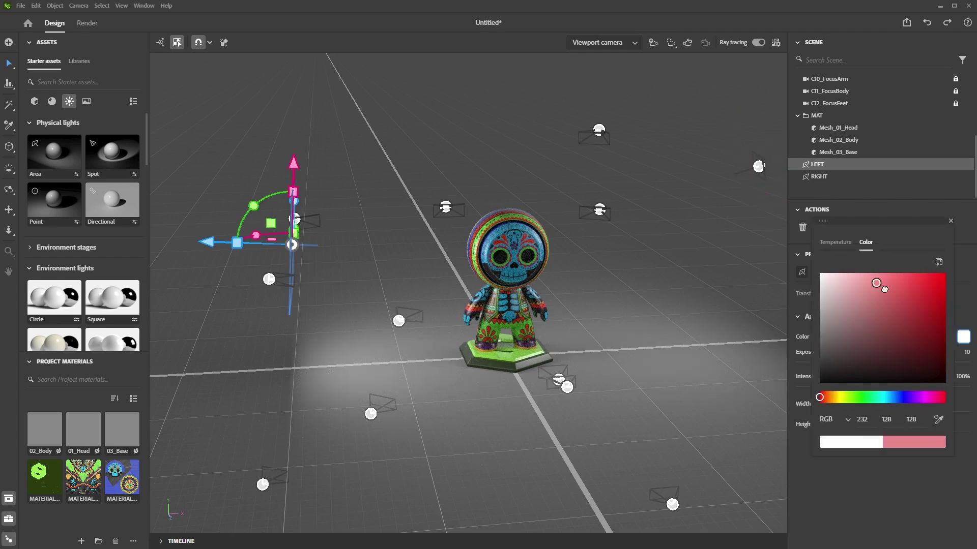
click(941, 305)
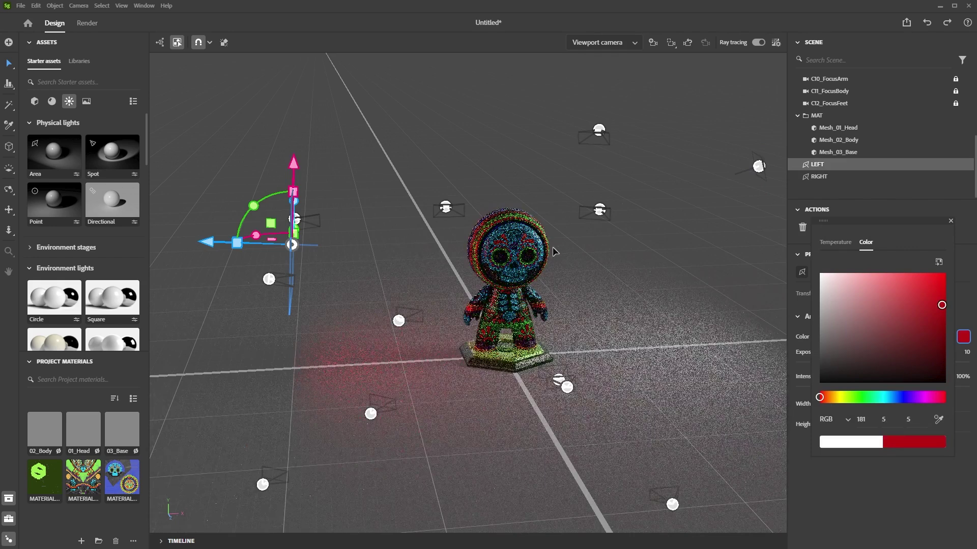
click(830, 283)
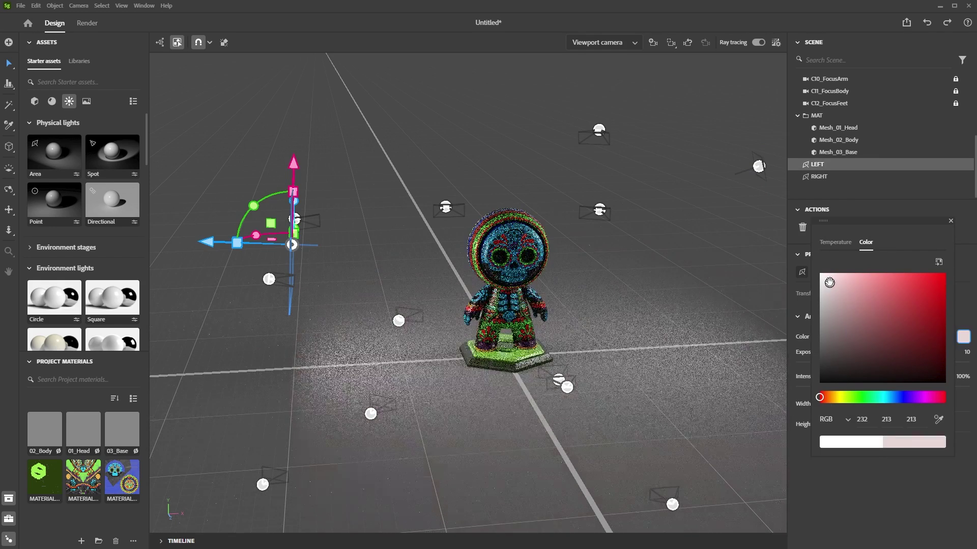
click(833, 397)
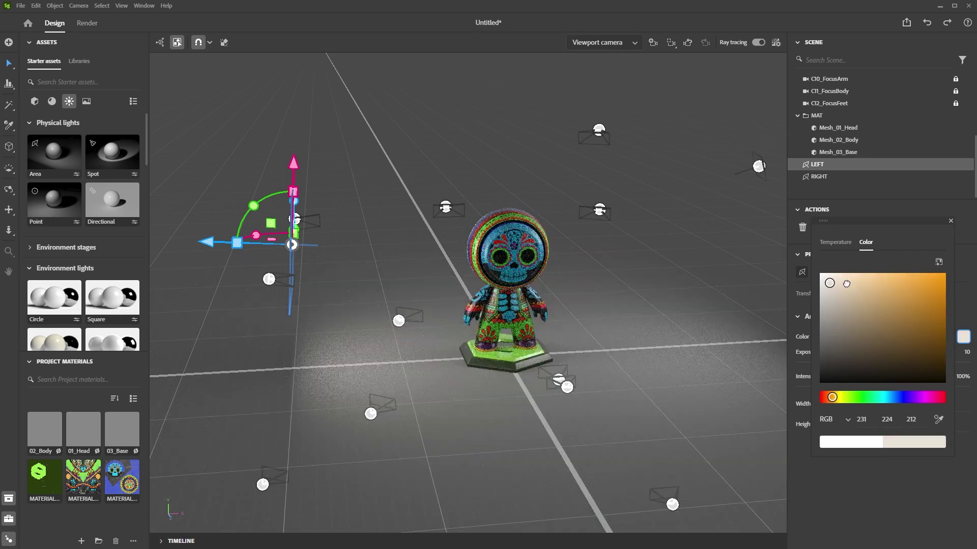
click(846, 284)
click(908, 371)
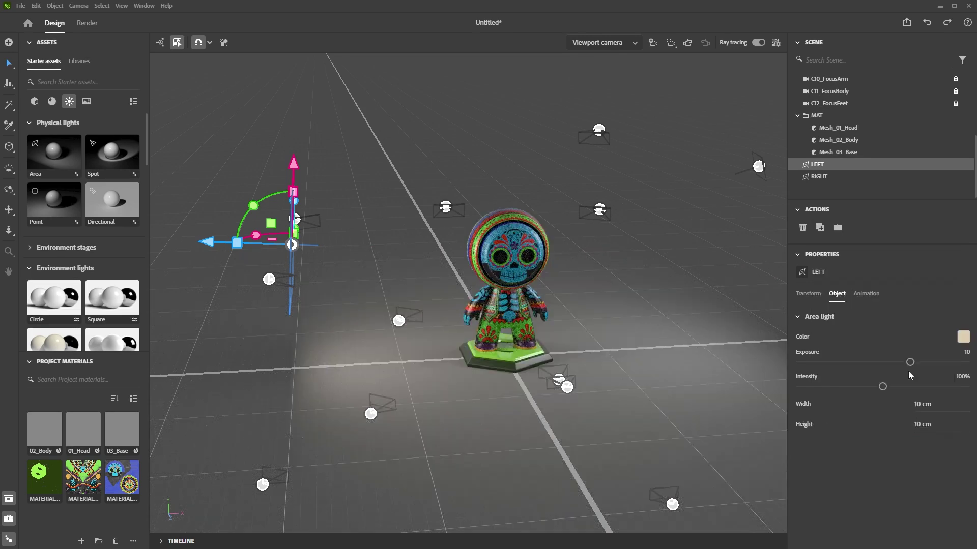
Try lower exposures on the LEFT area light and settle on 9.9.
click(909, 362)
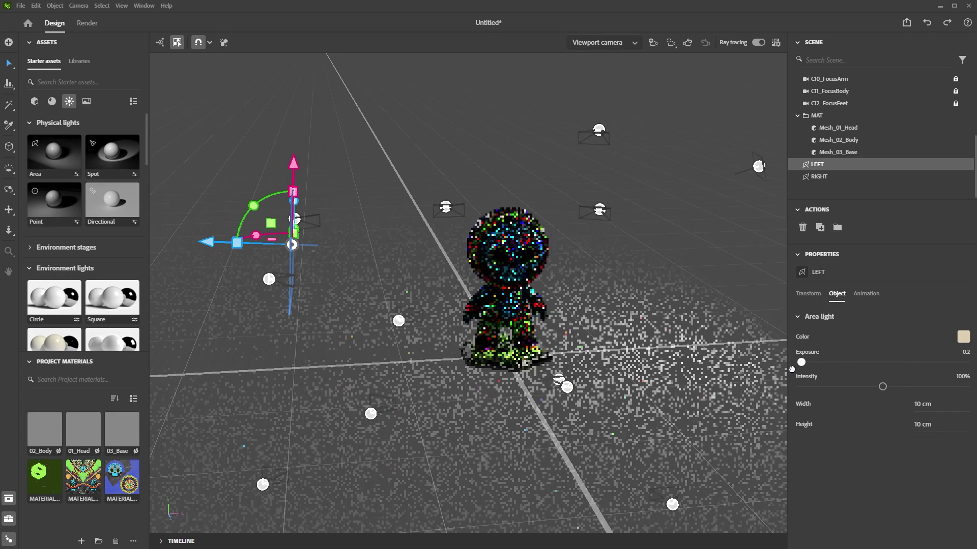
click(879, 362)
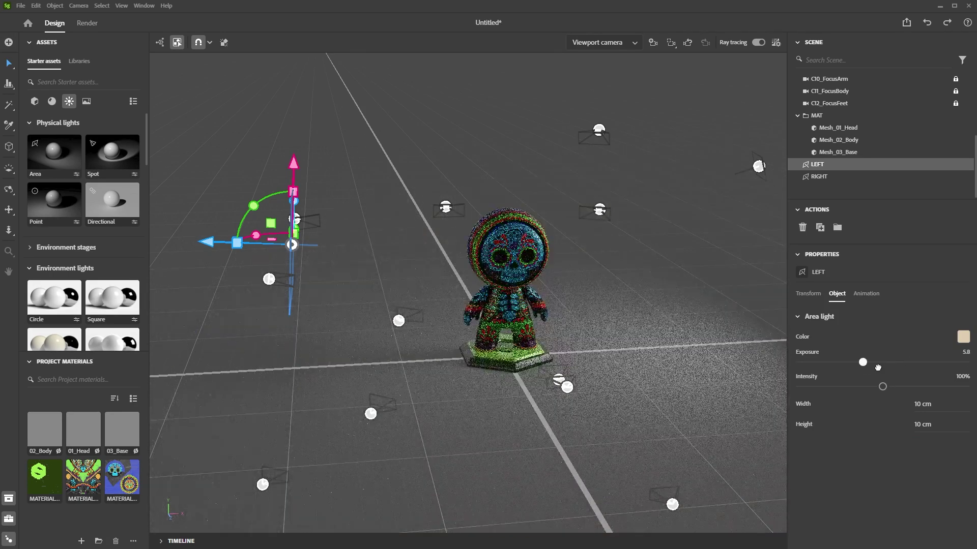
click(896, 362)
drag(896, 364, 909, 364)
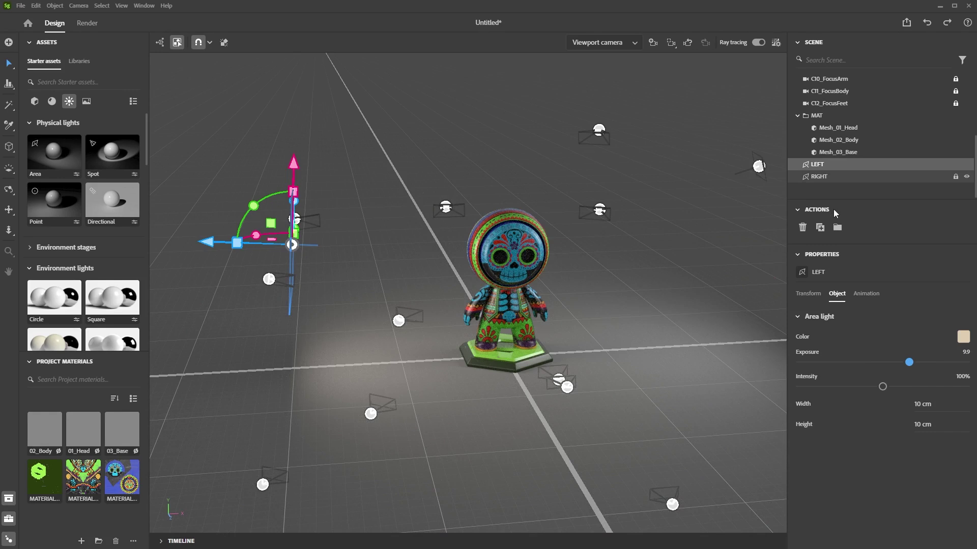
Change the RIGHT area light's color to a pale blue with RGB 175, 213, 240.
click(826, 177)
click(962, 338)
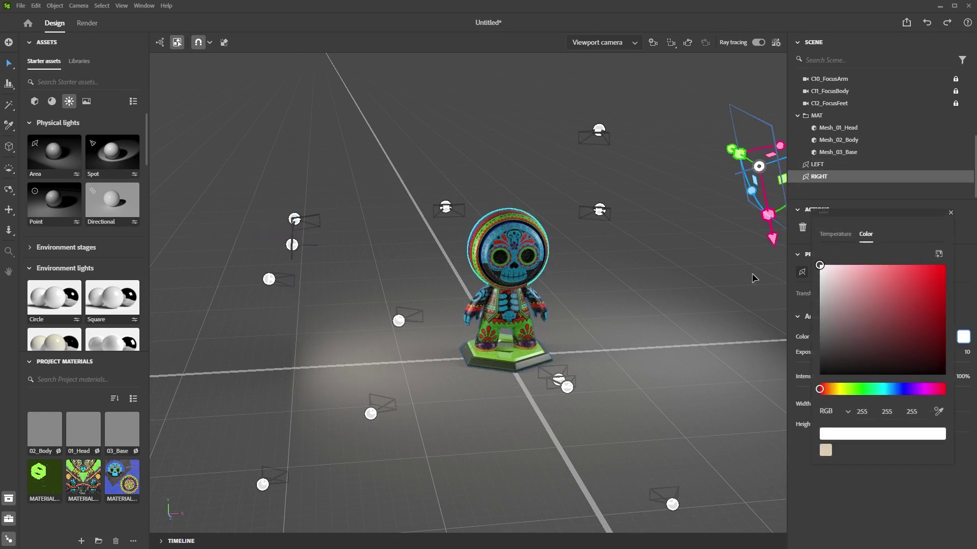
click(889, 389)
drag(889, 389, 890, 389)
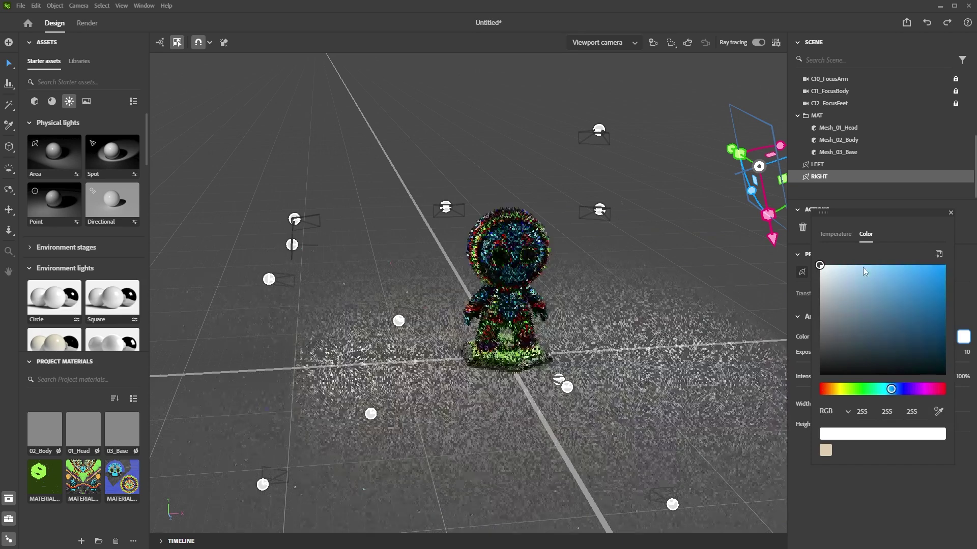
click(853, 271)
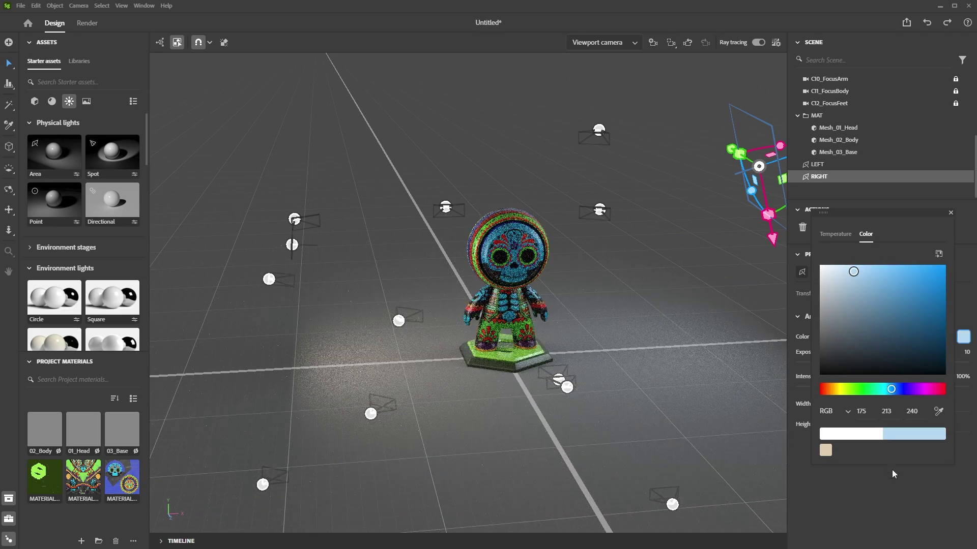
key(Escape)
Raise the RIGHT light's exposure to 11.1 and lower the LEFT light's exposure to 9.4.
mouse_move(911, 362)
mouse_down()
mouse_move(901, 361)
mouse_move(919, 362)
mouse_up()
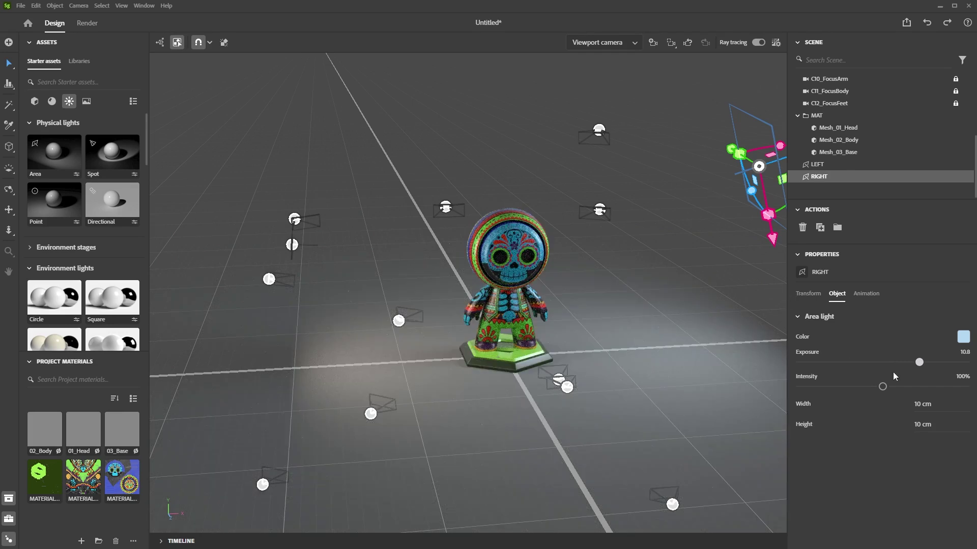
drag(919, 363, 922, 362)
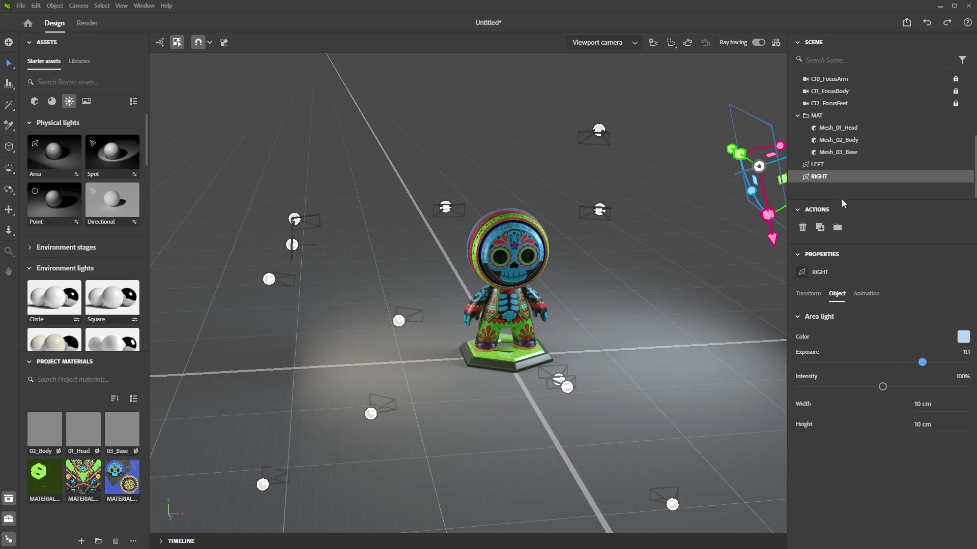
click(819, 165)
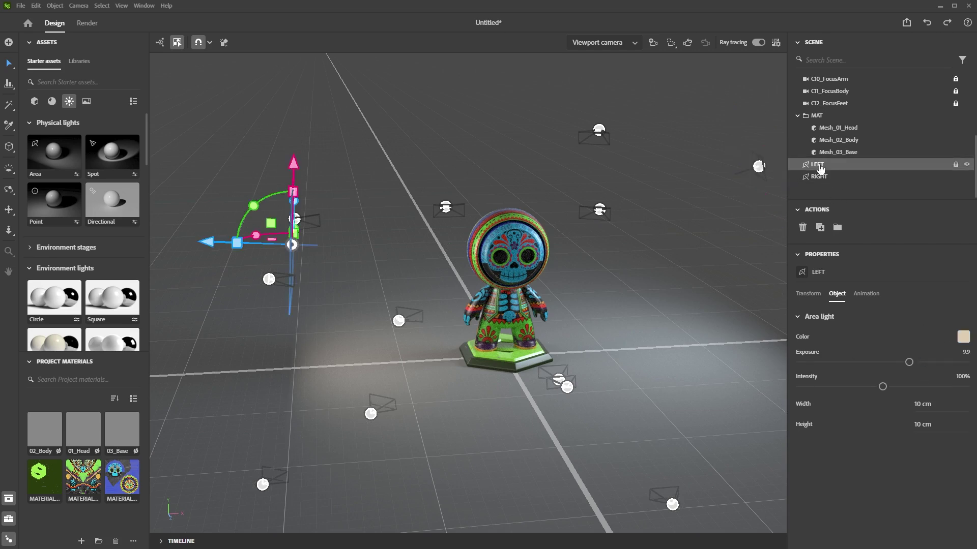
drag(911, 364, 905, 368)
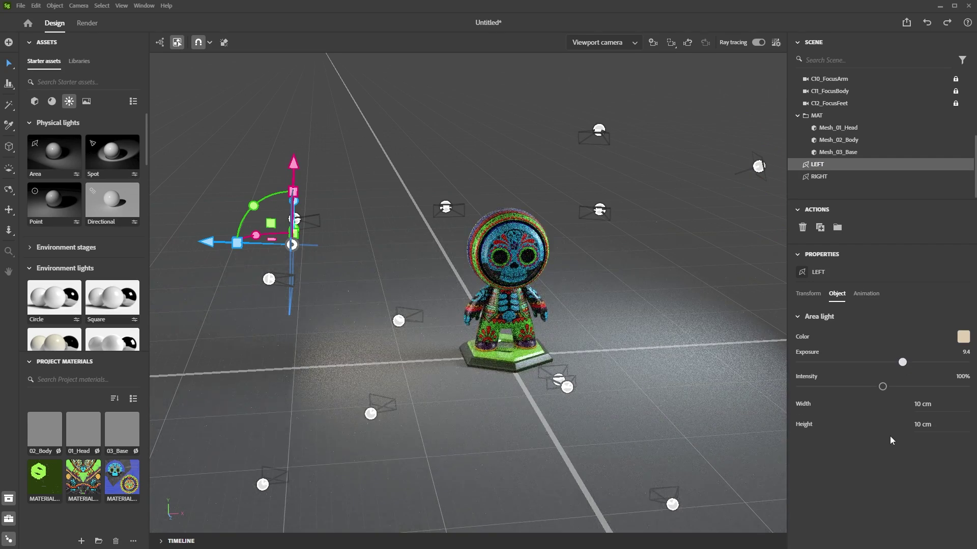
Inspect the lit character up close, and switch the view to the C7_3quarterRFup camera.
middle_drag(439, 275, 398, 285)
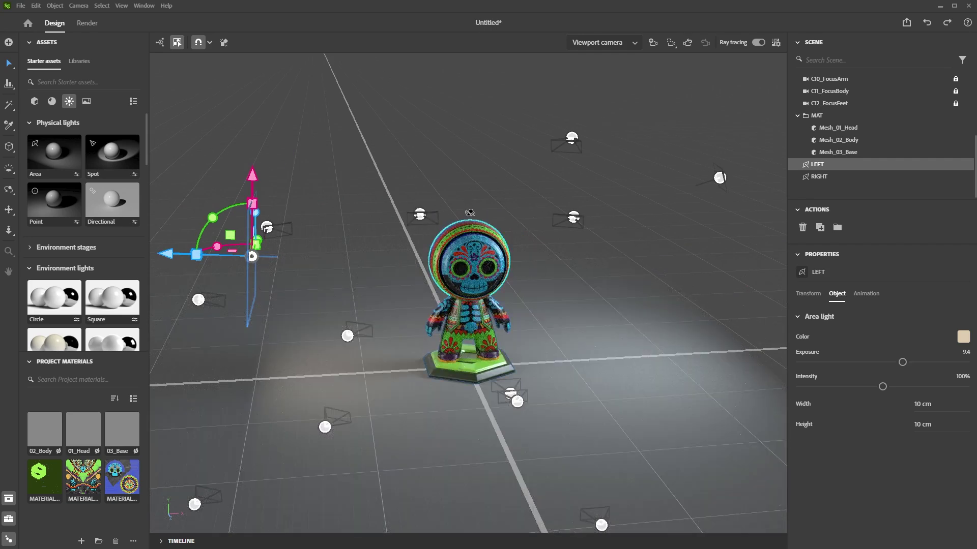
middle_drag(469, 212, 482, 212)
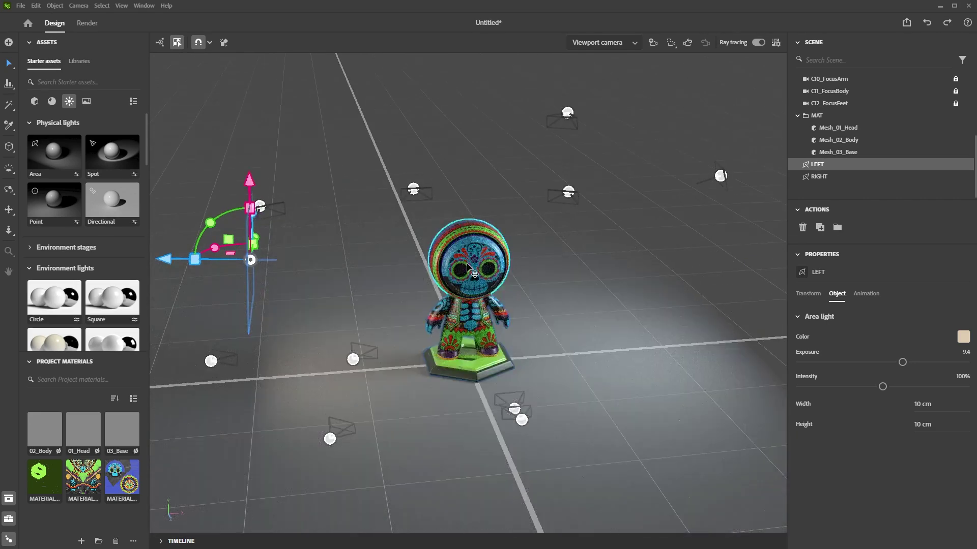
scroll(468, 267, up, 4)
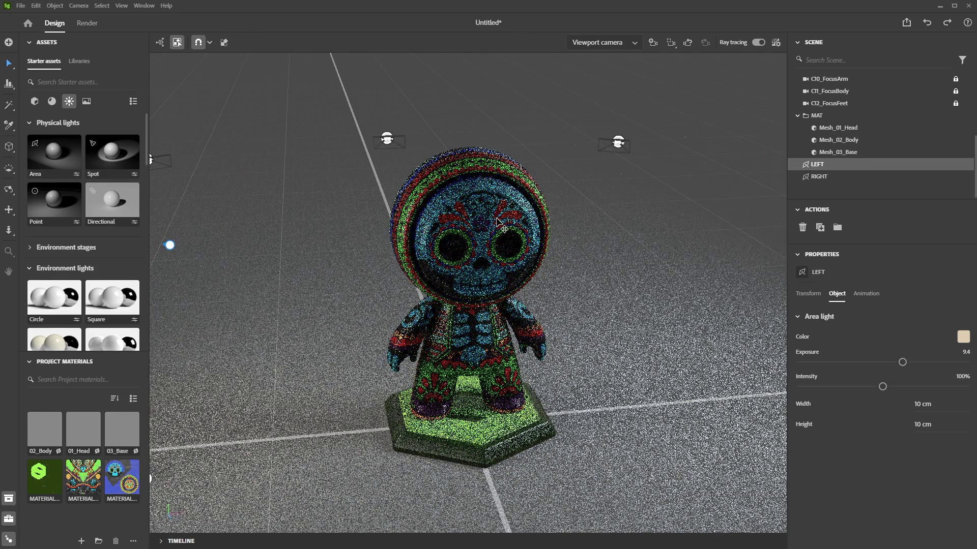
scroll(904, 120, up, 3)
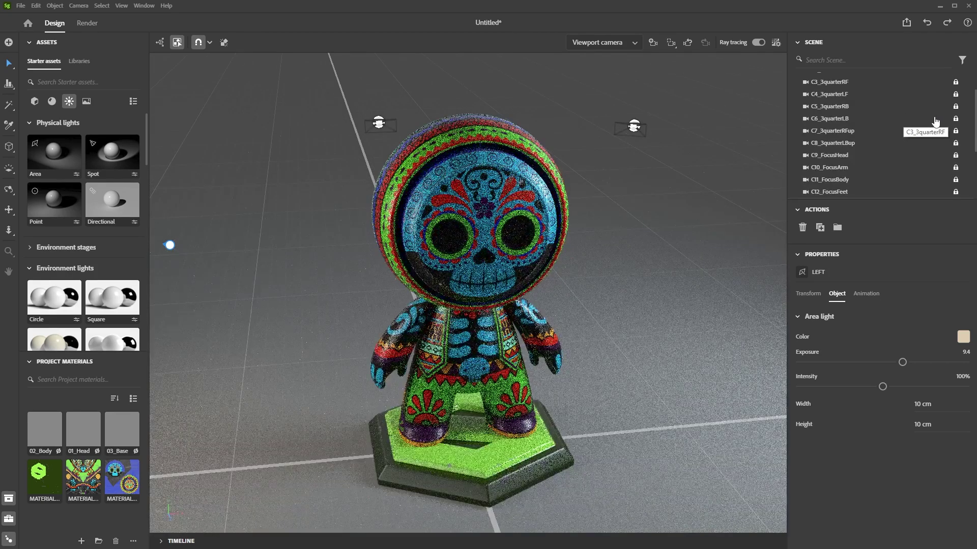
scroll(935, 164, up, 2)
click(934, 162)
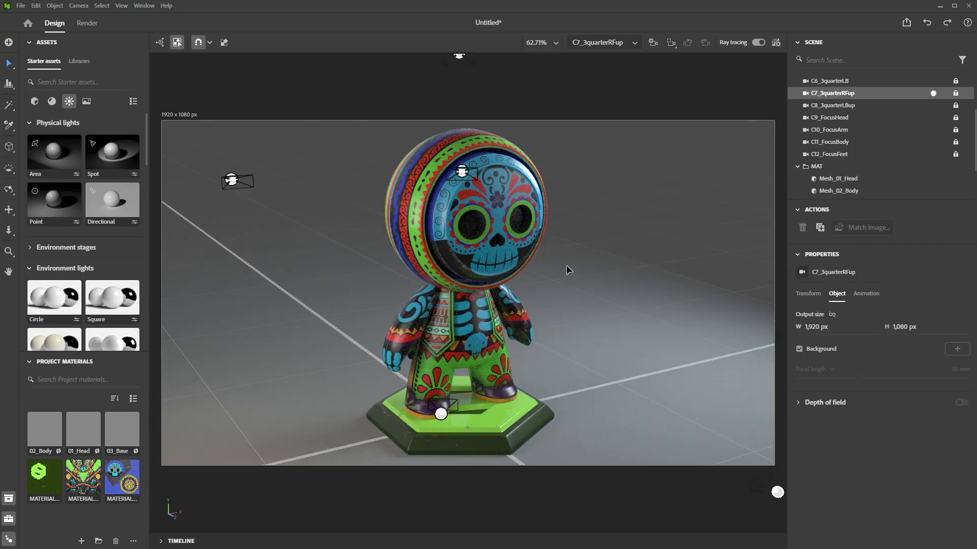
Review the ray tracing render settings and turn off ray tracing in the viewport.
click(759, 43)
click(775, 42)
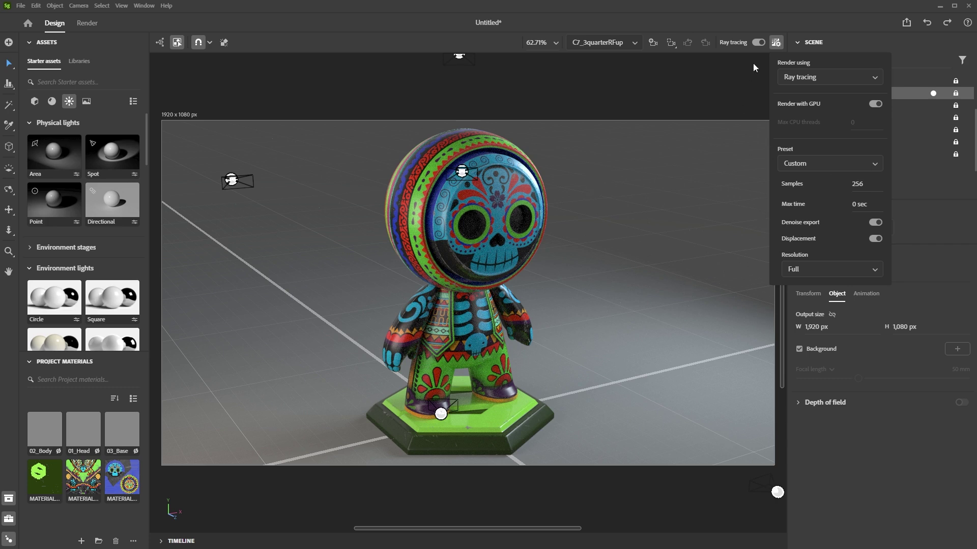
click(776, 42)
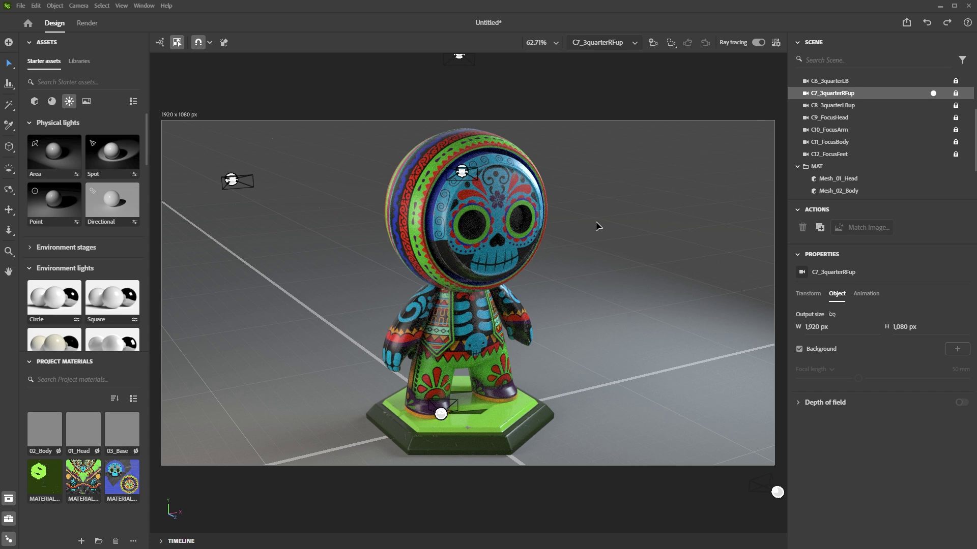
click(758, 43)
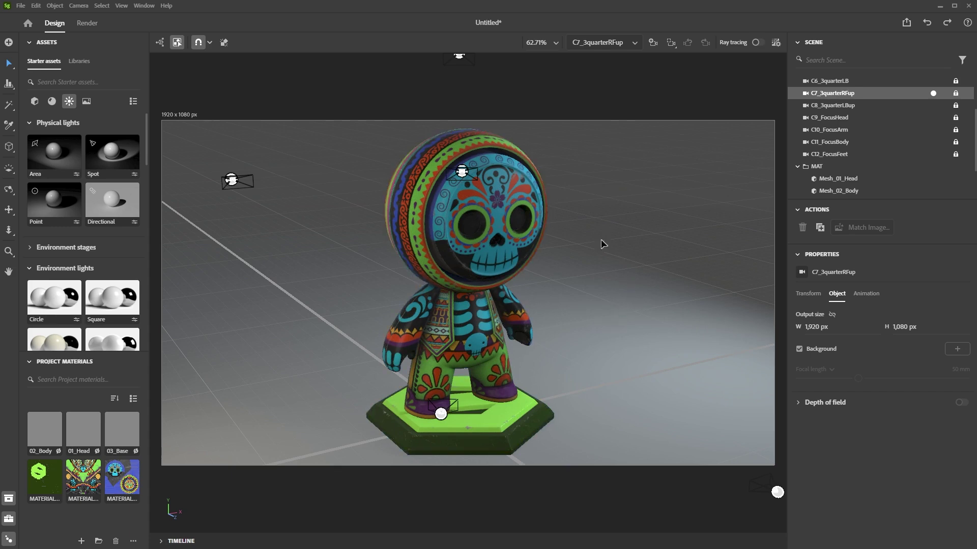
Set up the render export with the filename MAT and the PSD (16 bits/channel) format.
click(85, 28)
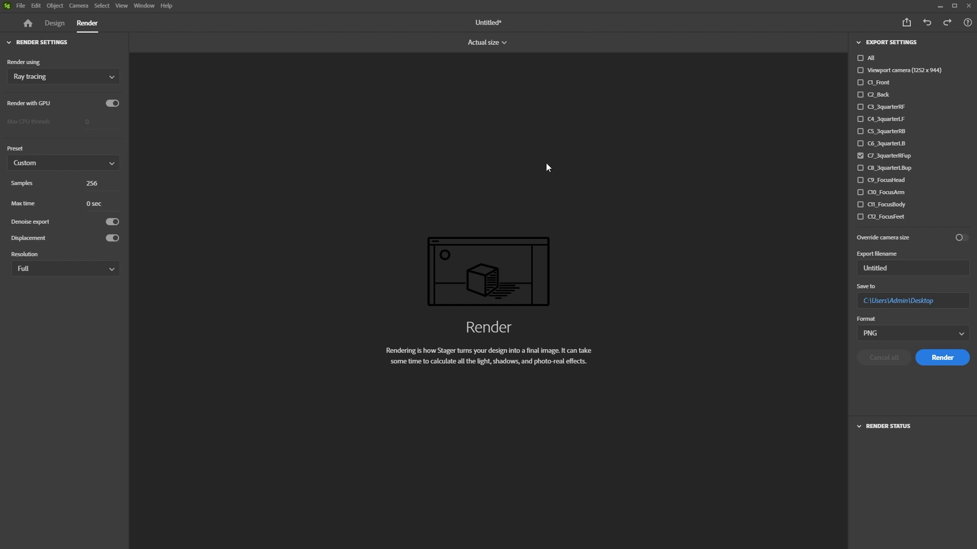
click(54, 23)
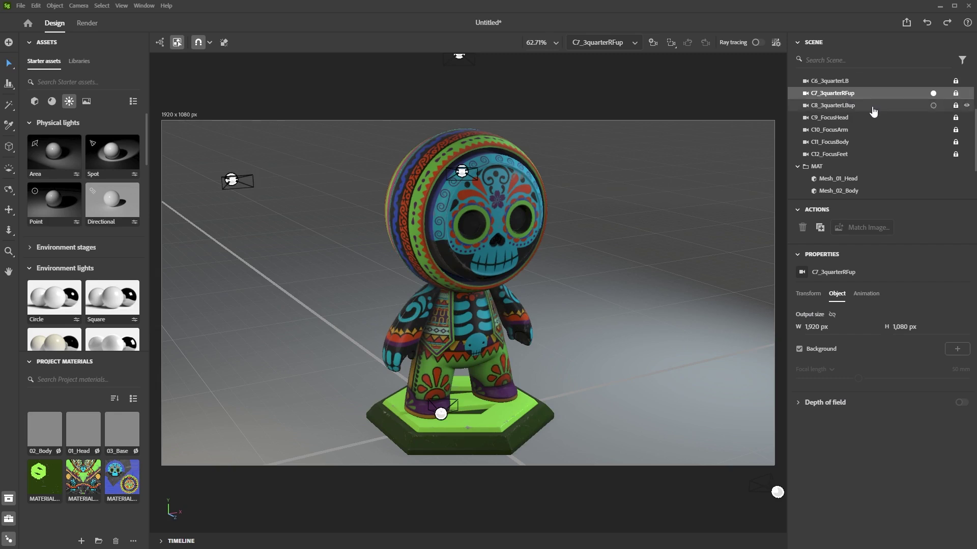
click(87, 24)
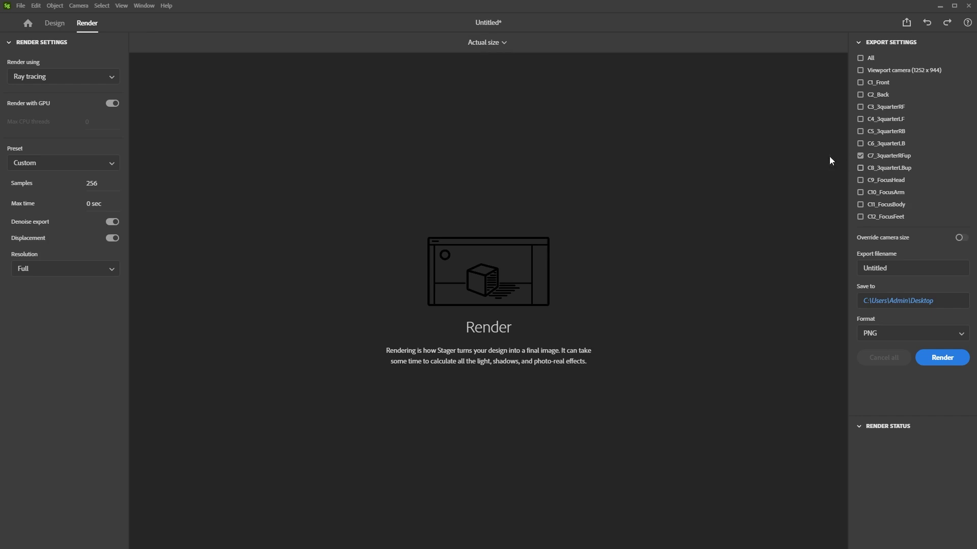
double_click(911, 267)
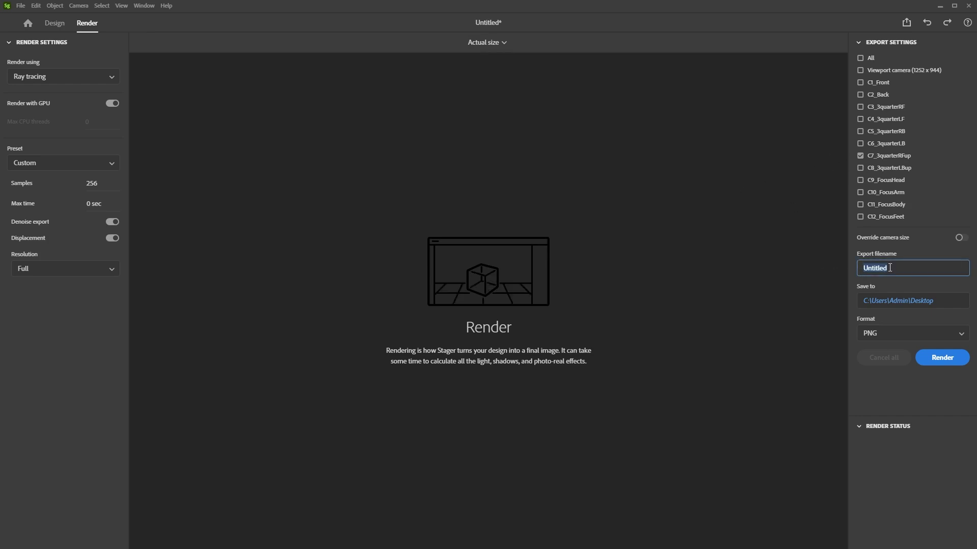
text(MAT)
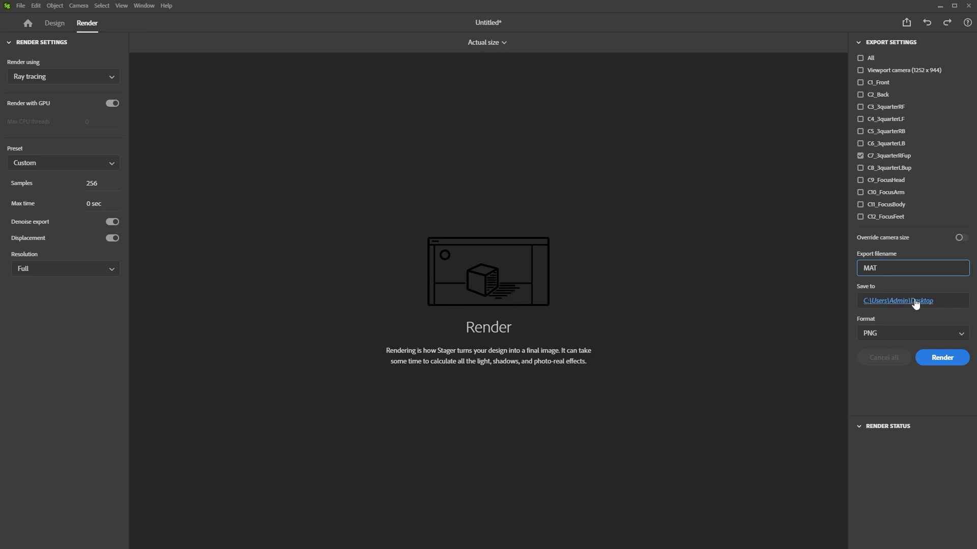
click(885, 334)
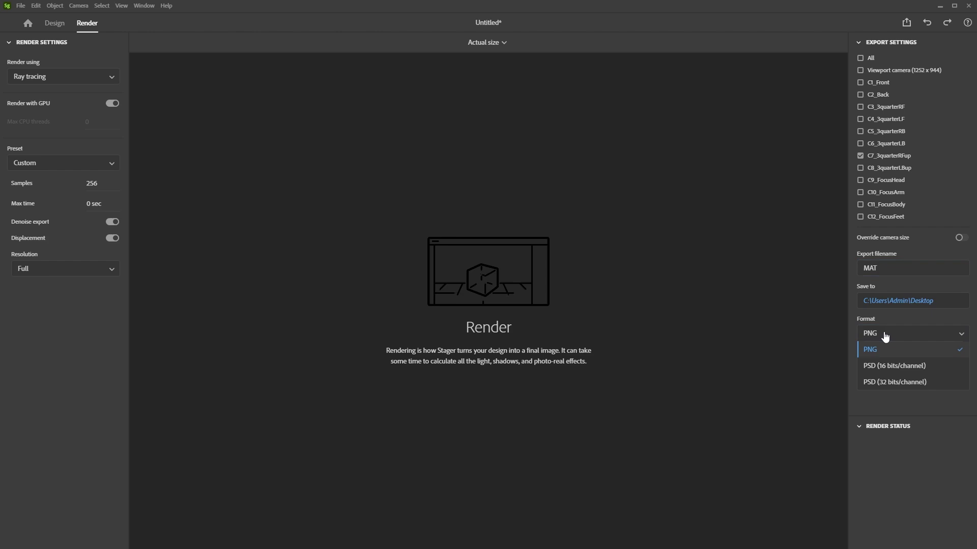
click(893, 367)
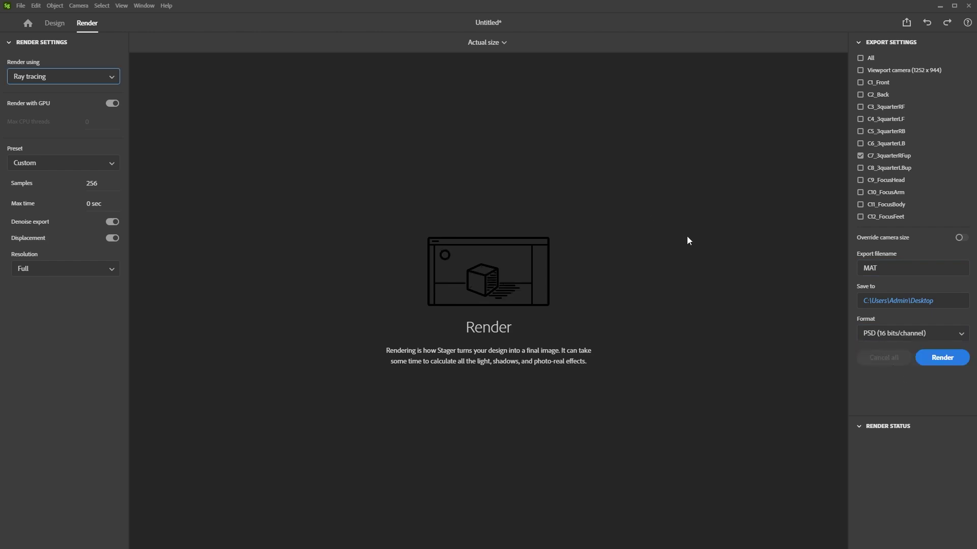
Keep ray tracing as the renderer and try the Draft, Medium, High and Ultra quality presets.
click(89, 77)
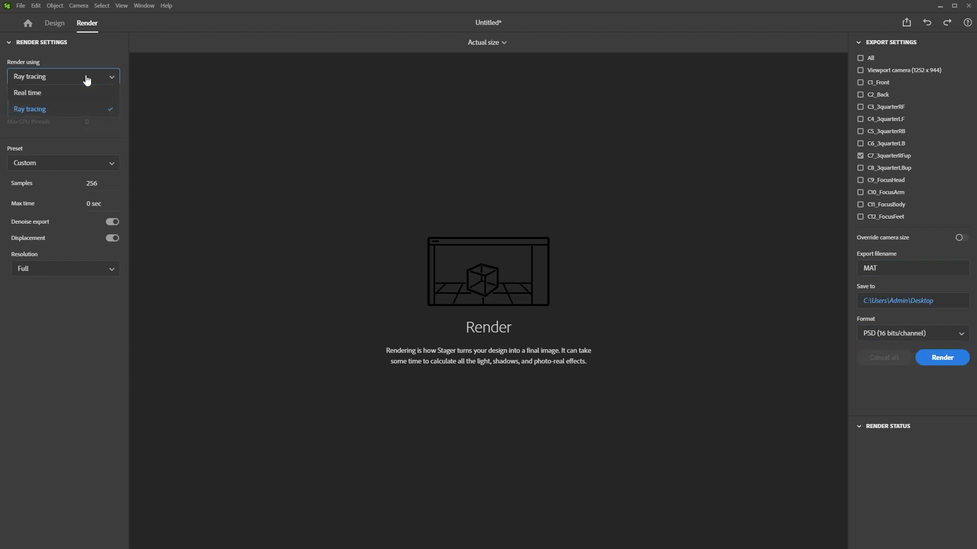
click(43, 110)
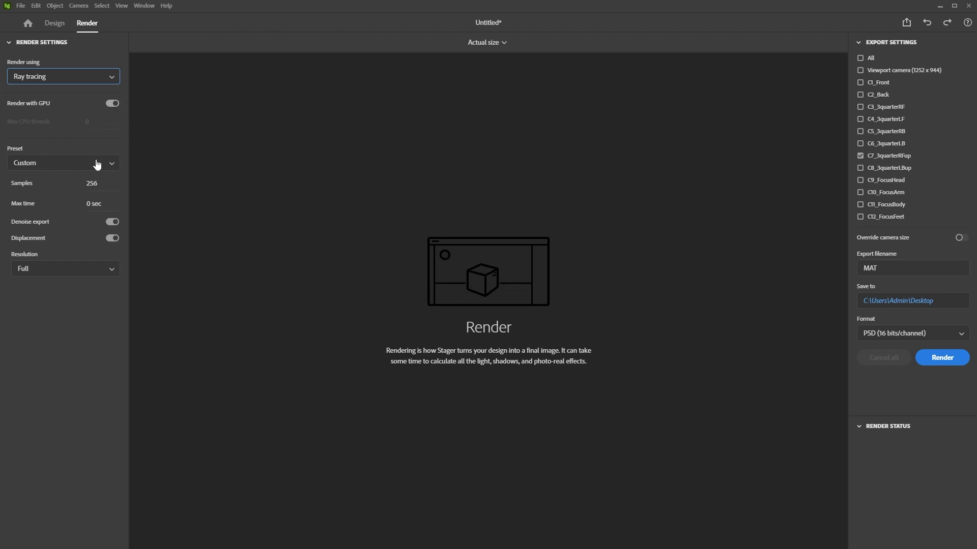
click(63, 163)
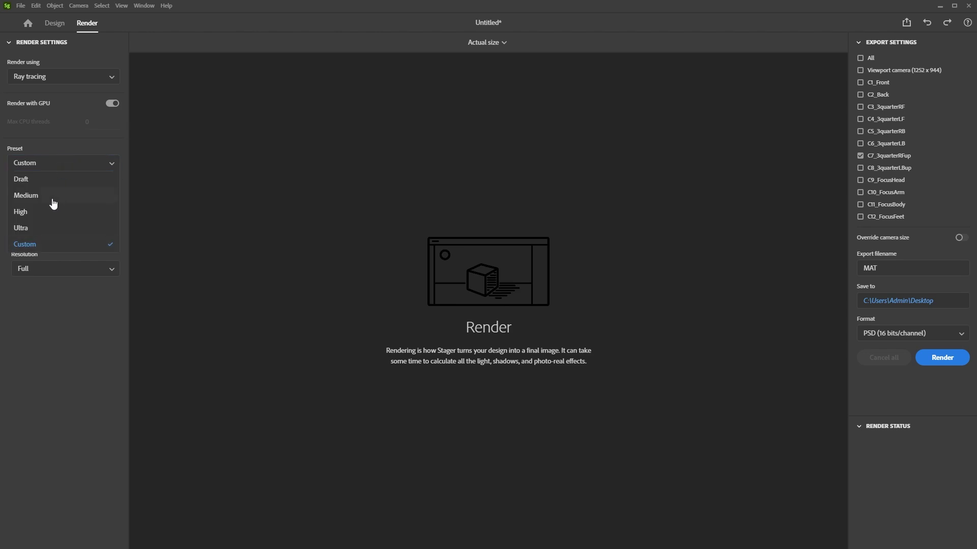
click(39, 179)
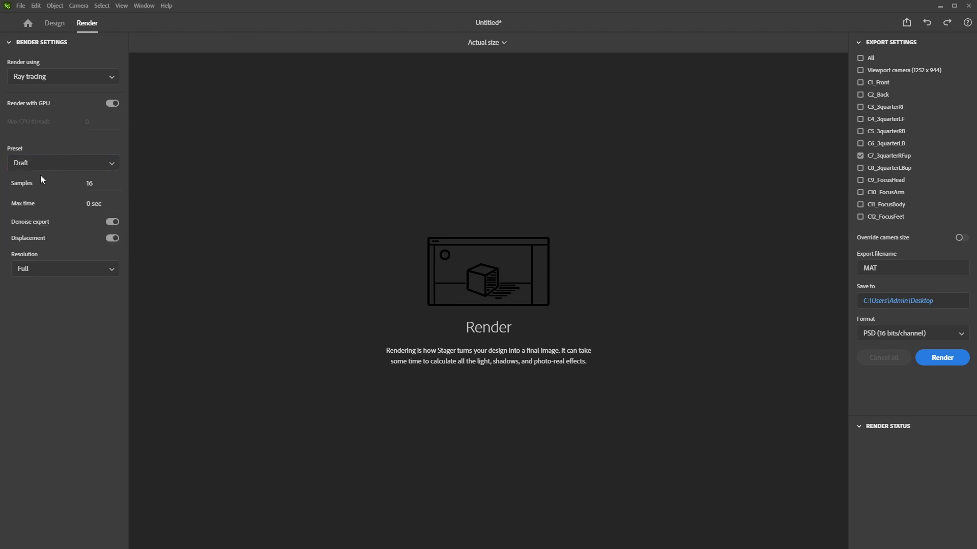
click(105, 167)
click(86, 195)
click(103, 168)
click(76, 211)
click(105, 167)
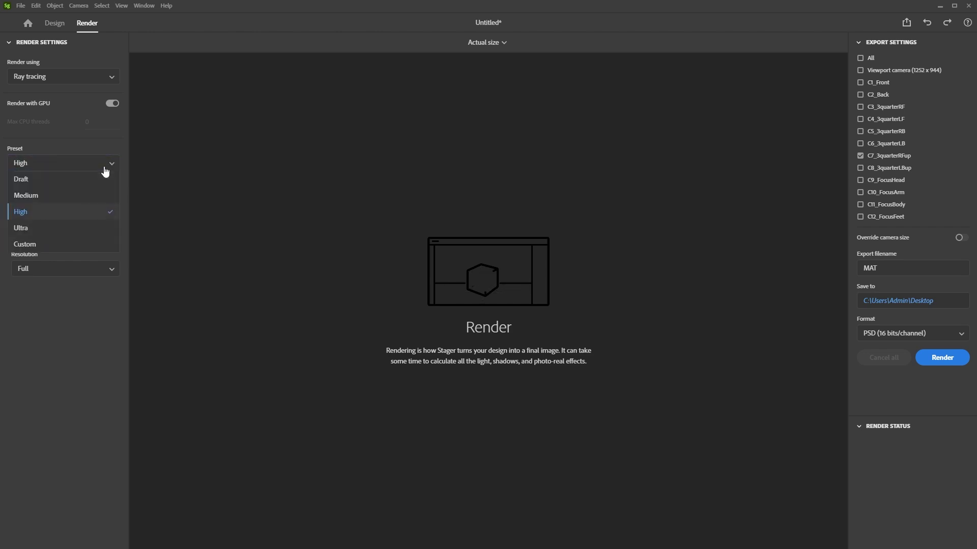
click(49, 228)
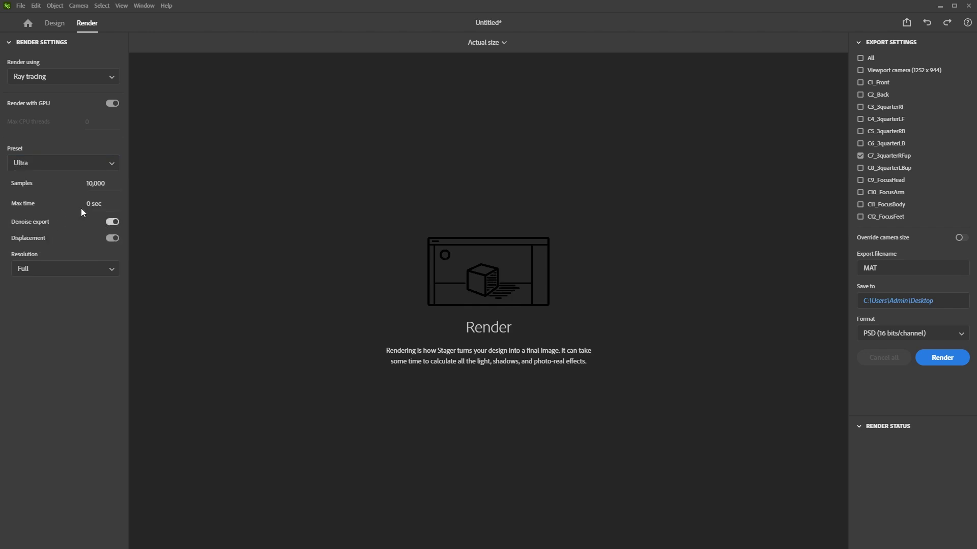
Set the quality preset to High, render the C7_3quarterRFup camera and look over the rendered image.
click(108, 167)
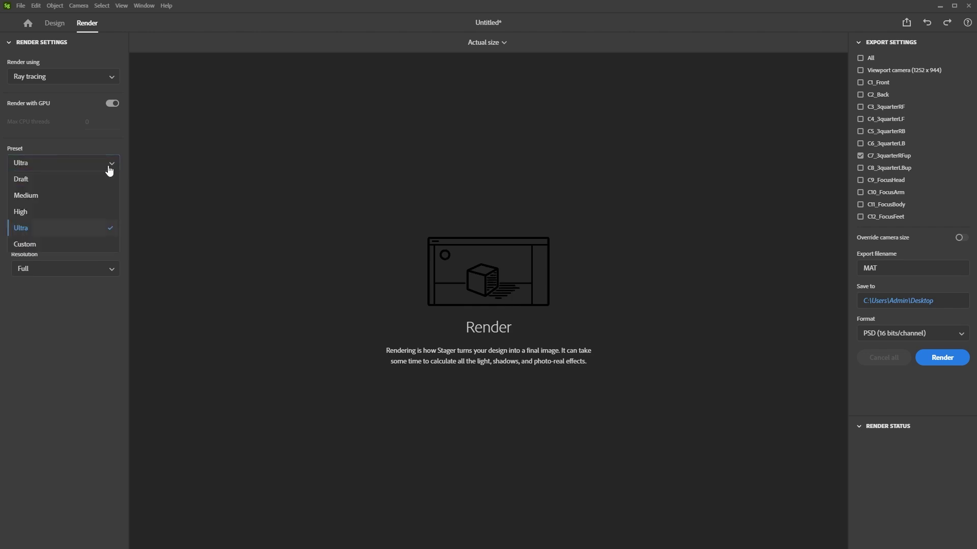
click(59, 212)
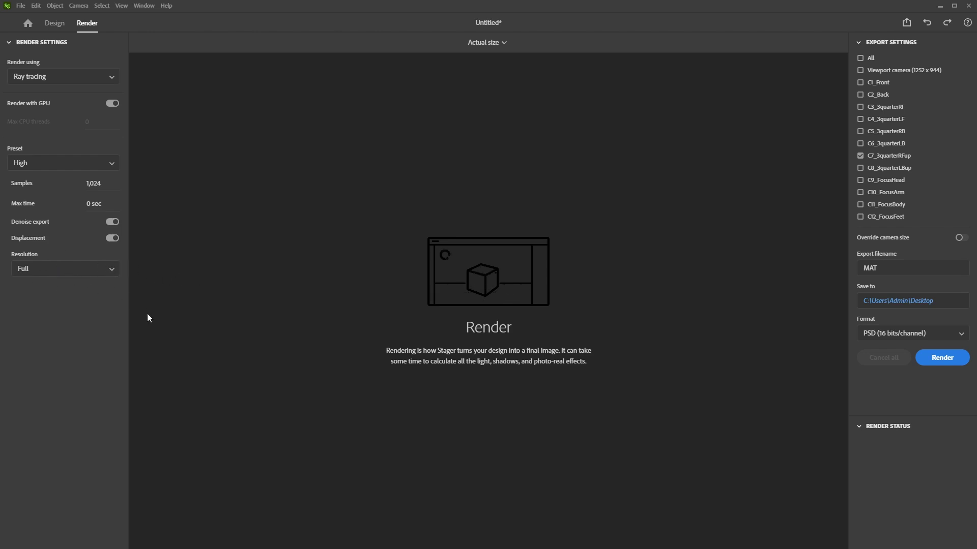
click(940, 361)
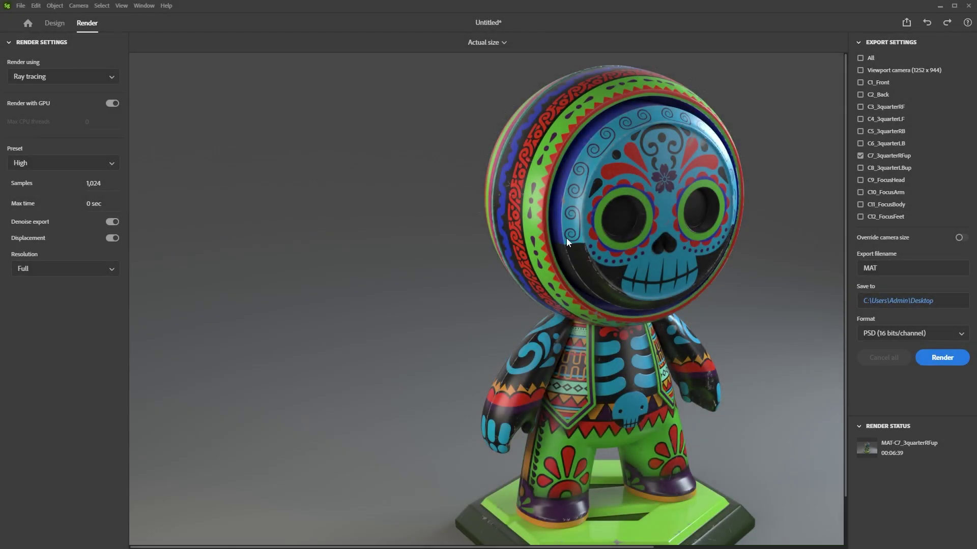
scroll(566, 238, down, 2)
scroll(561, 243, right, 3)
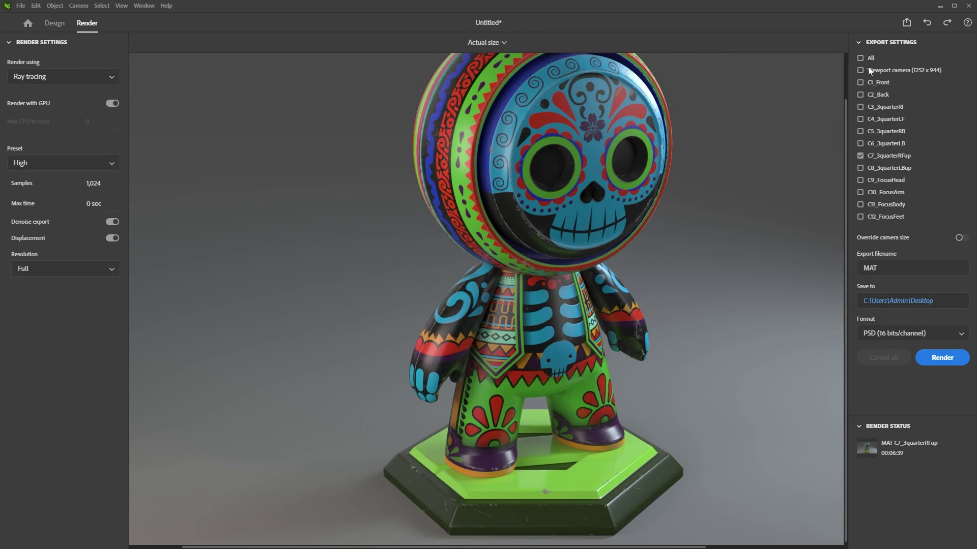
Quit Stager without saving the document and open MAT-C7_3quarterRFup.psd in Photoshop.
click(968, 6)
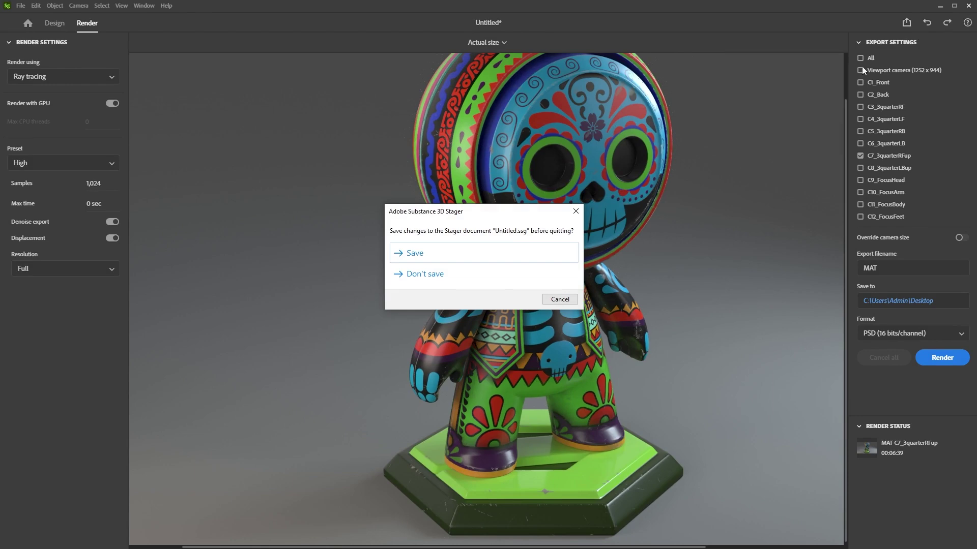
click(430, 274)
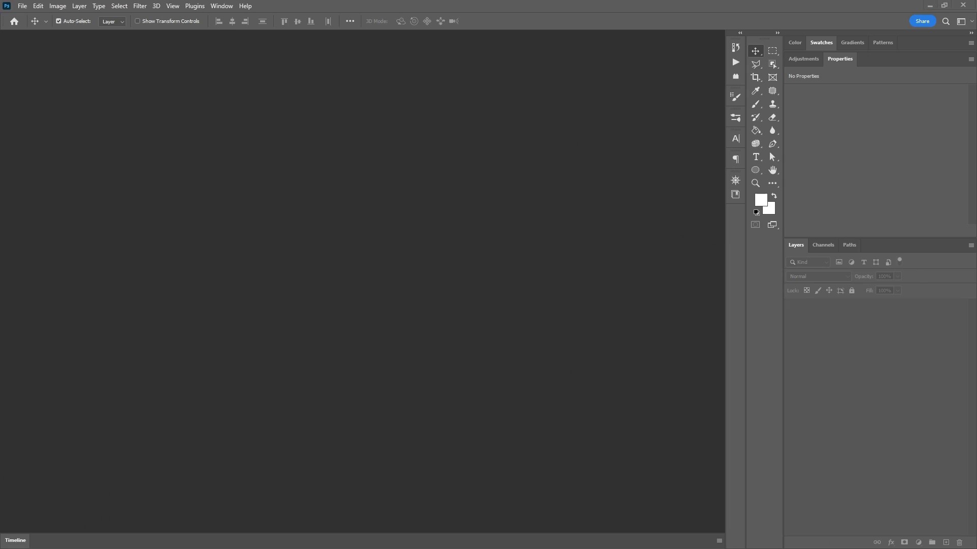
drag(665, 286, 384, 296)
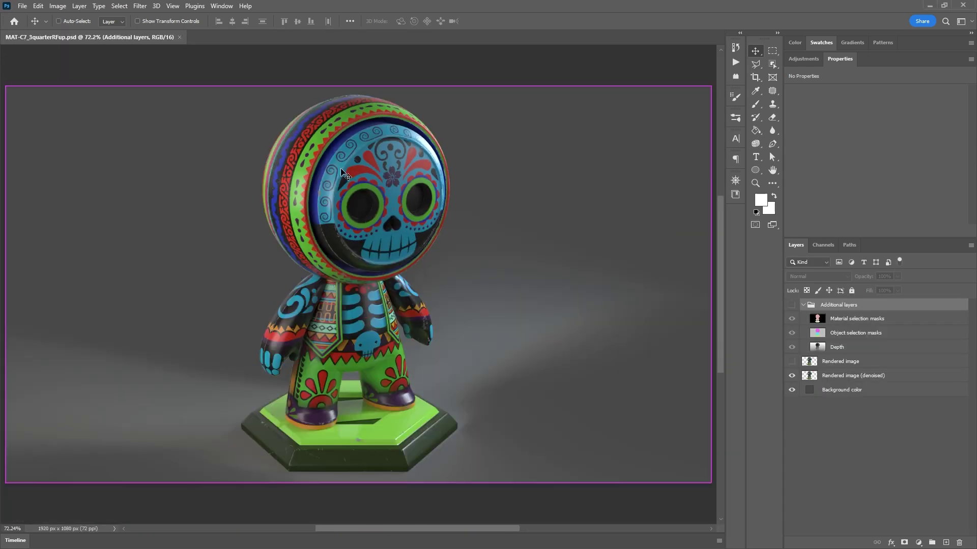
key(ctrl)
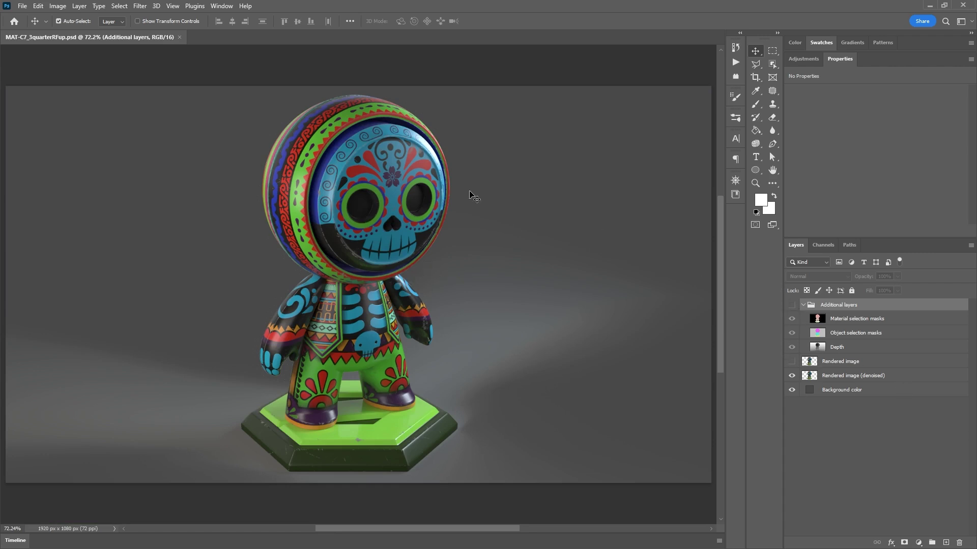
Check the Background color layer's effect by toggling its visibility, and recolor it to light gray b6b6b6.
click(792, 391)
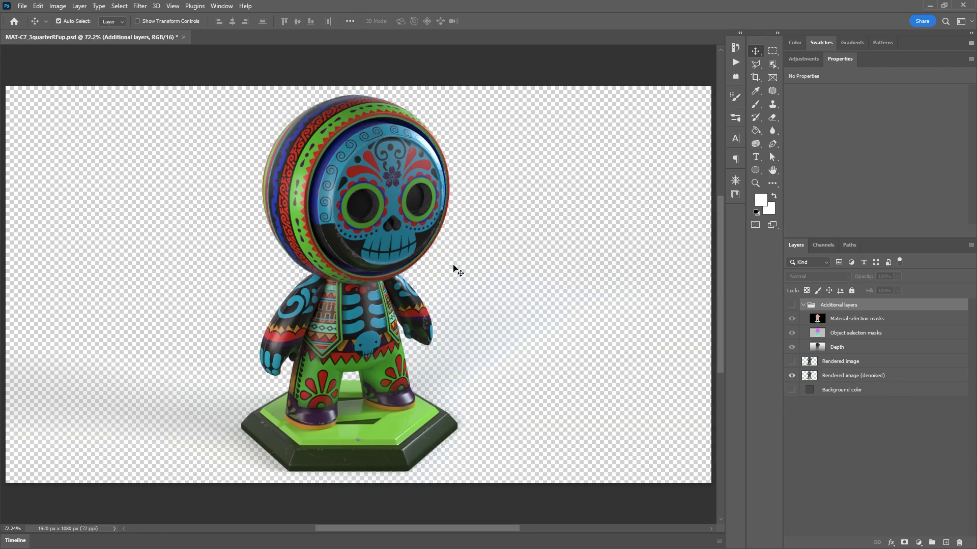
click(792, 391)
click(811, 391)
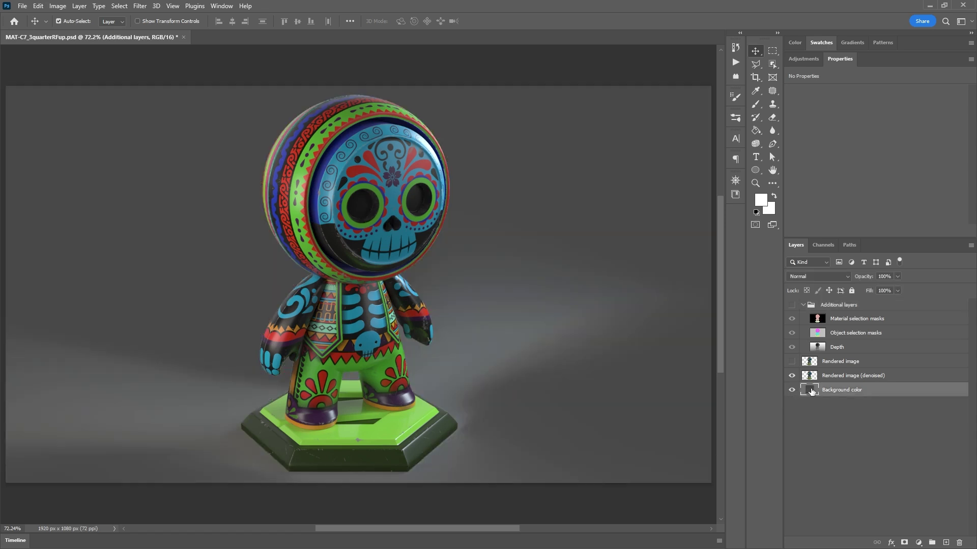
double_click(811, 391)
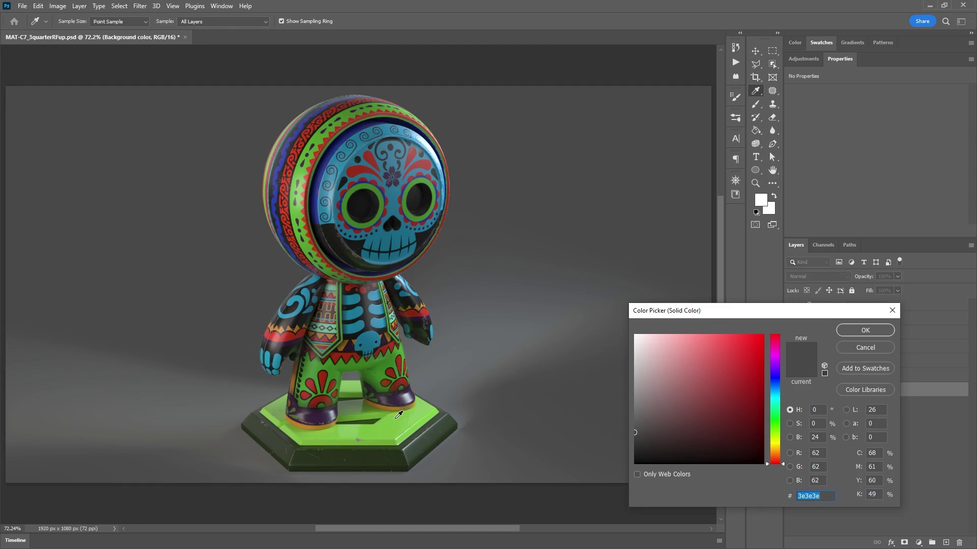
click(351, 377)
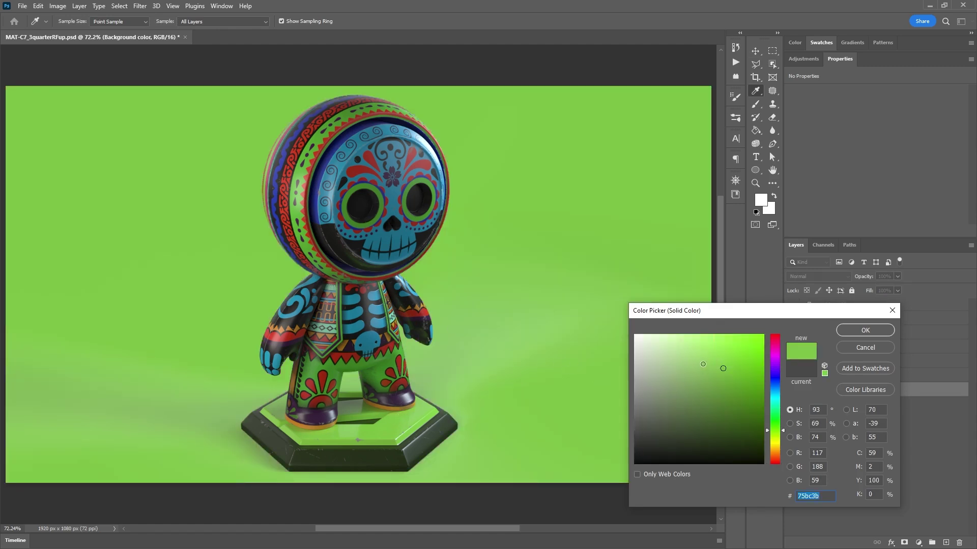
mouse_move(723, 368)
mouse_down()
mouse_move(702, 361)
mouse_move(688, 370)
mouse_move(698, 353)
mouse_move(725, 353)
mouse_move(710, 376)
mouse_move(720, 358)
mouse_move(680, 359)
mouse_move(665, 422)
mouse_move(625, 394)
mouse_move(623, 370)
mouse_up()
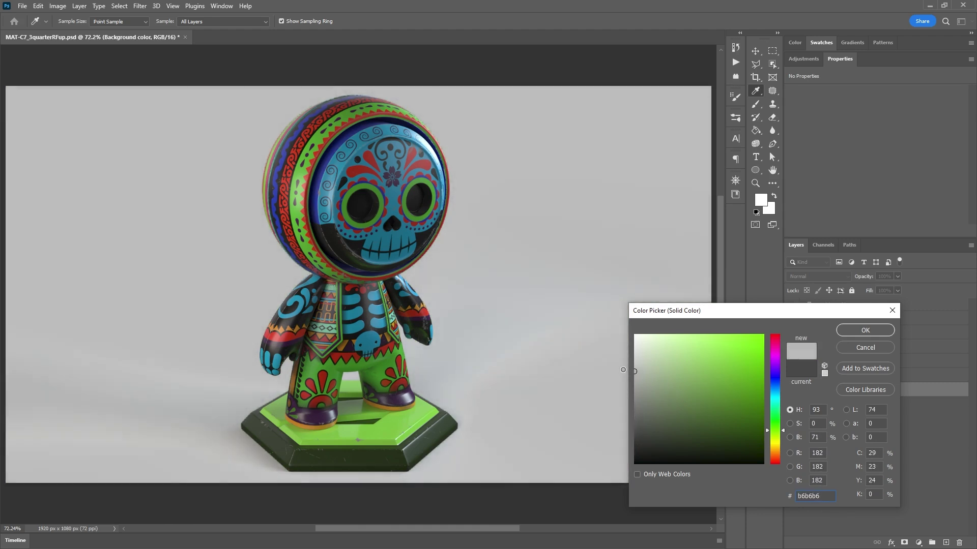
click(865, 331)
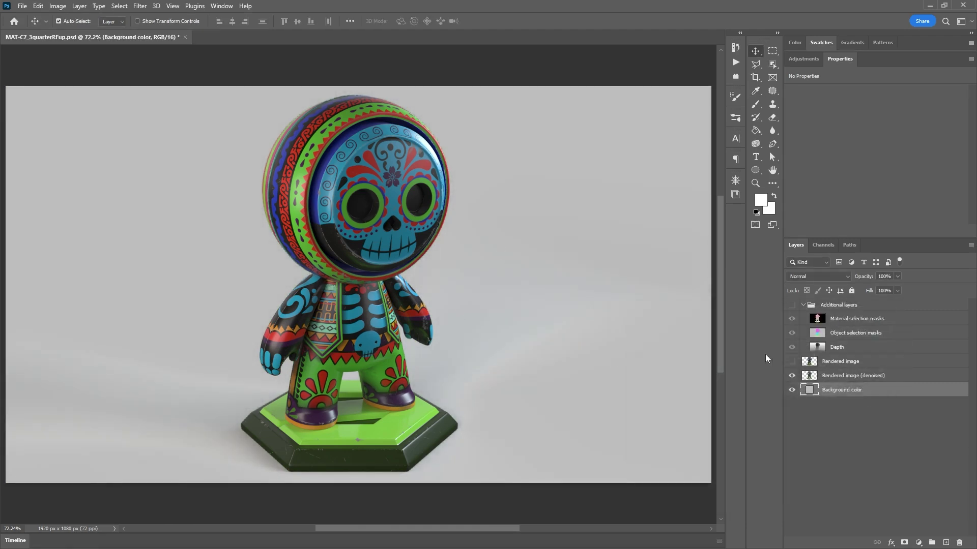
Compare the Rendered image and Rendered image (denoised) layers by toggling their visibility.
click(791, 362)
click(792, 376)
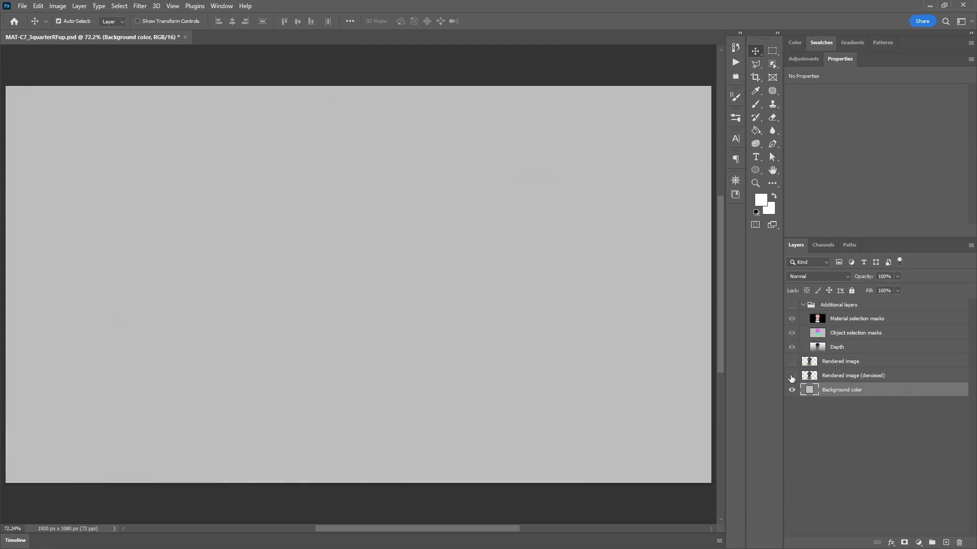
click(792, 376)
click(802, 377)
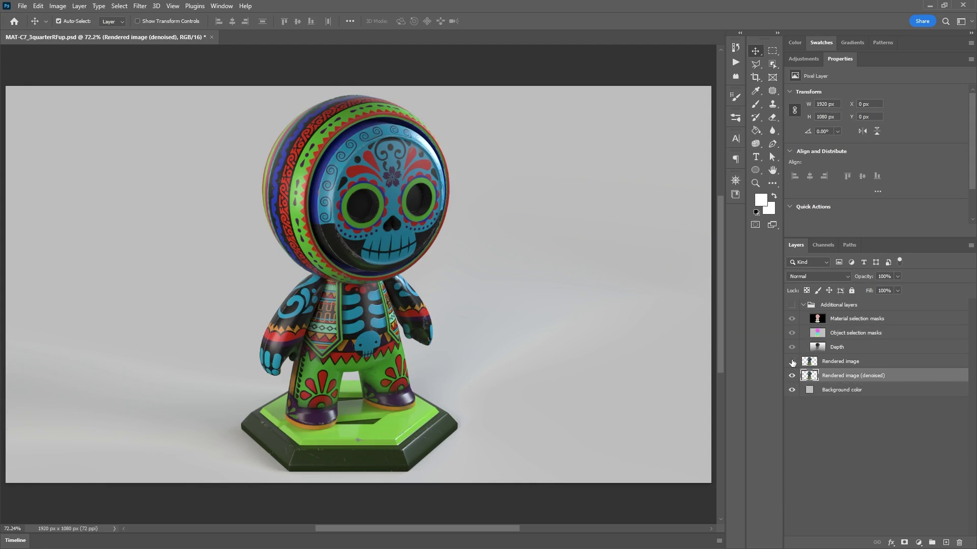
click(791, 361)
click(792, 362)
Show the Additional layers group, view its Depth layer on its own and hide that layer again.
click(792, 305)
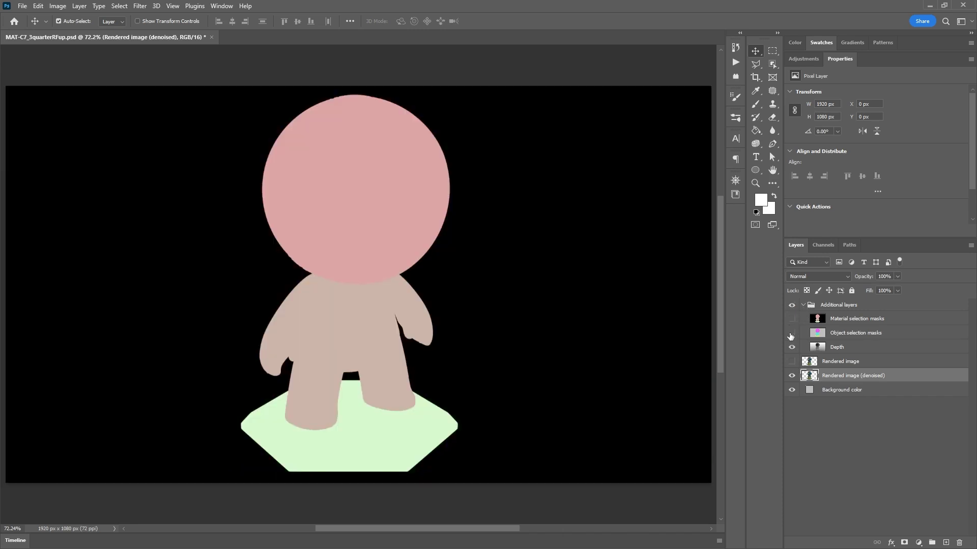
click(821, 350)
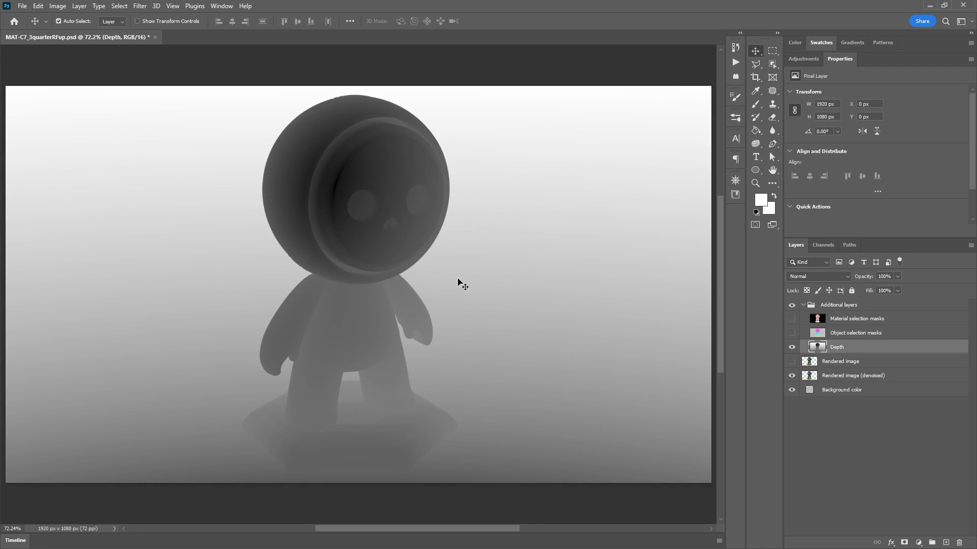
click(791, 347)
View the Object selection masks layer, hide it, and show the Material selection masks layer instead.
click(792, 333)
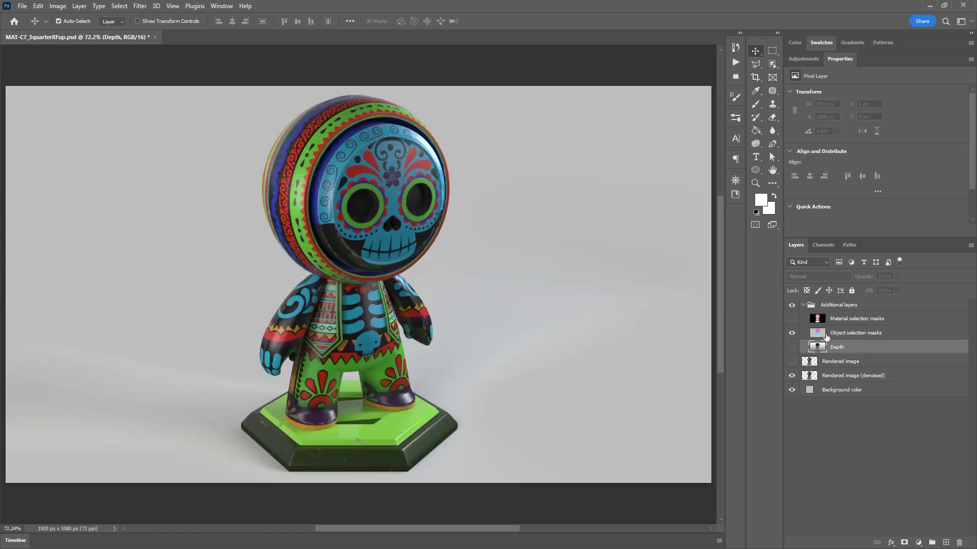
click(826, 336)
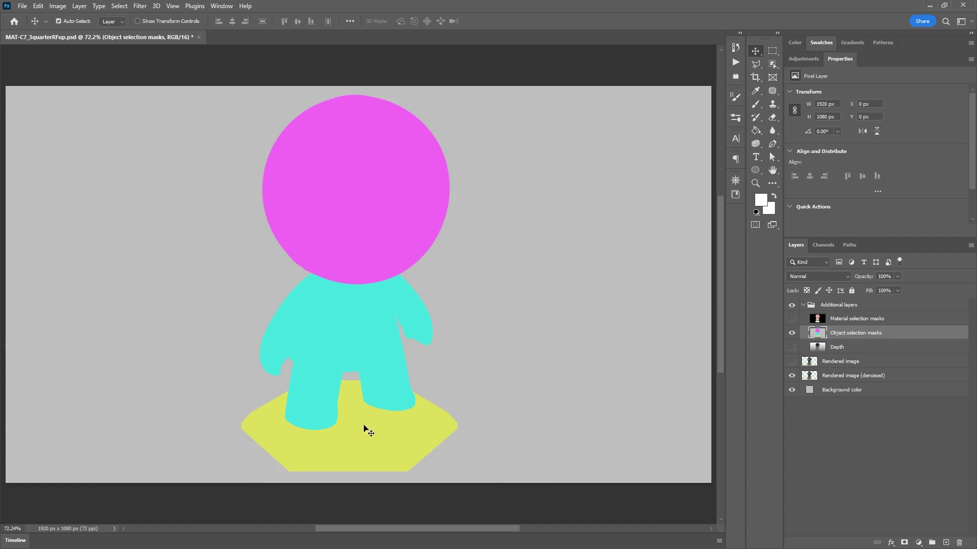
click(791, 332)
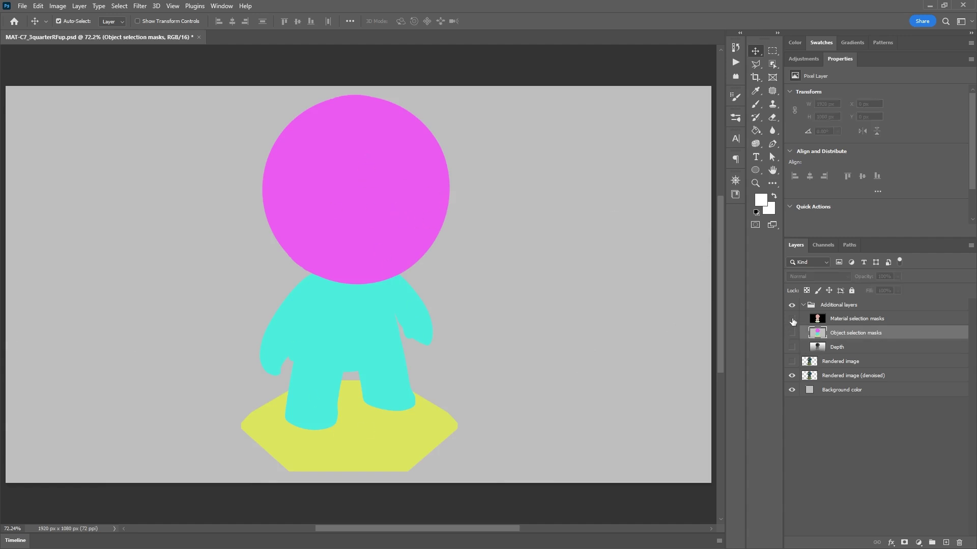
click(849, 320)
click(792, 318)
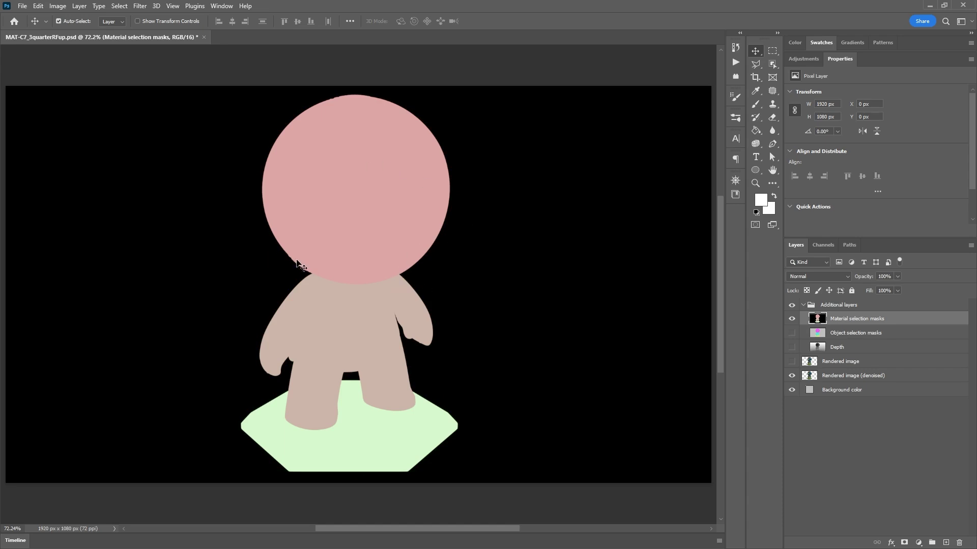
Hide the Additional layers group and add a Levels adjustment above Rendered image (denoised), with its white input level set to 198.
click(804, 305)
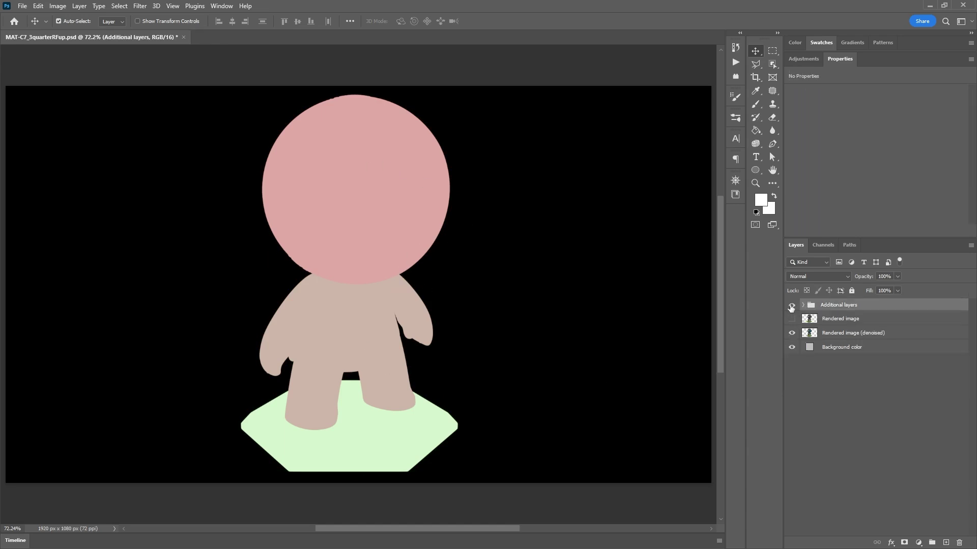
click(791, 305)
click(860, 332)
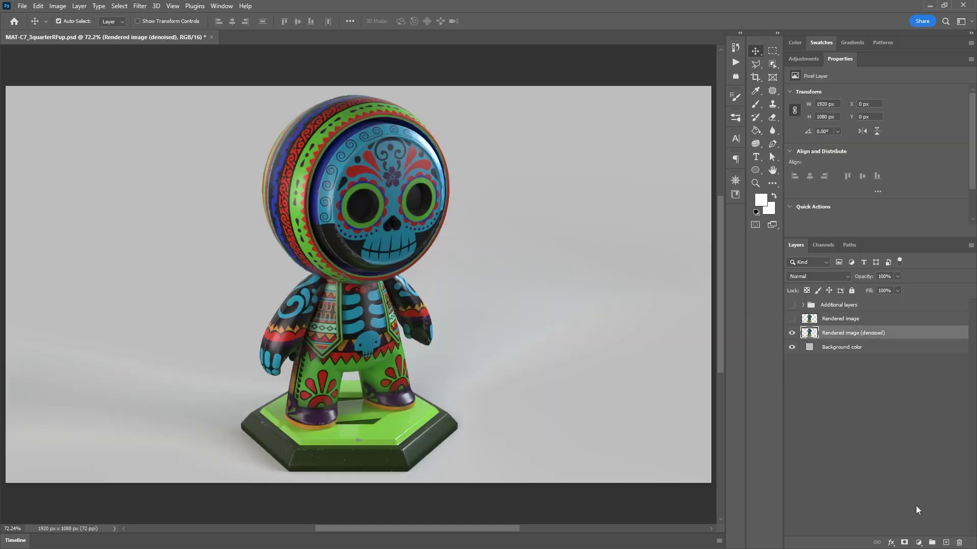
click(918, 542)
click(937, 405)
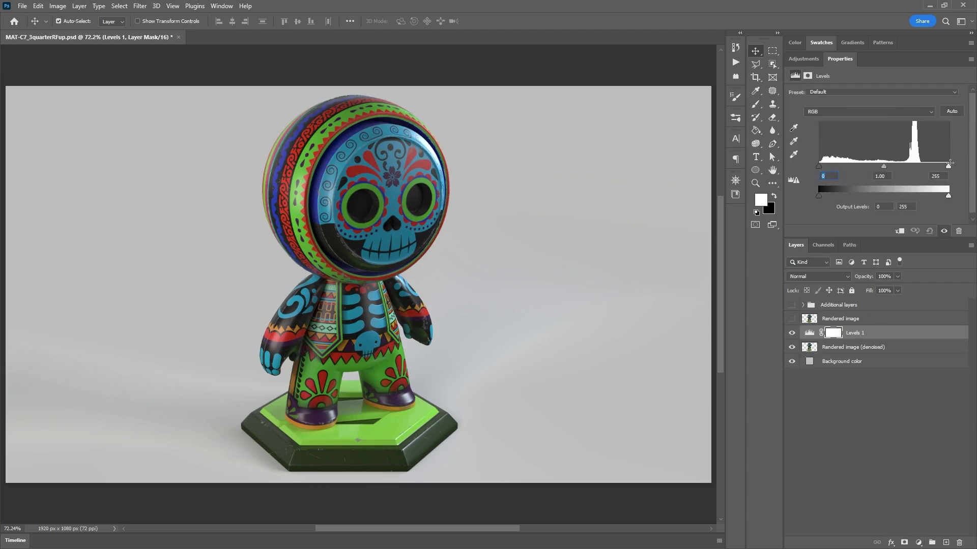
drag(947, 167, 919, 163)
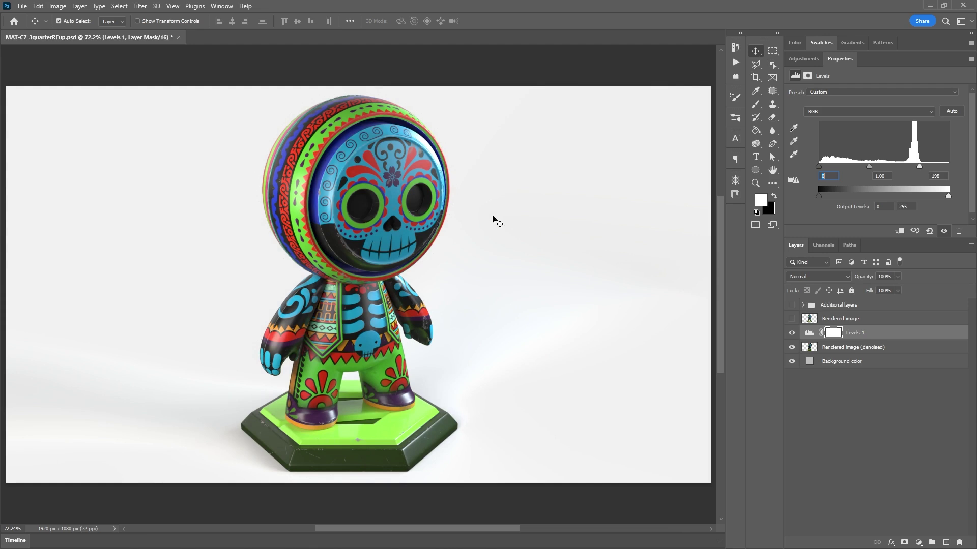
Try clipping the Levels adjustment to the Rendered image (denoised) layer, and release the clipping again.
alt+click(809, 337)
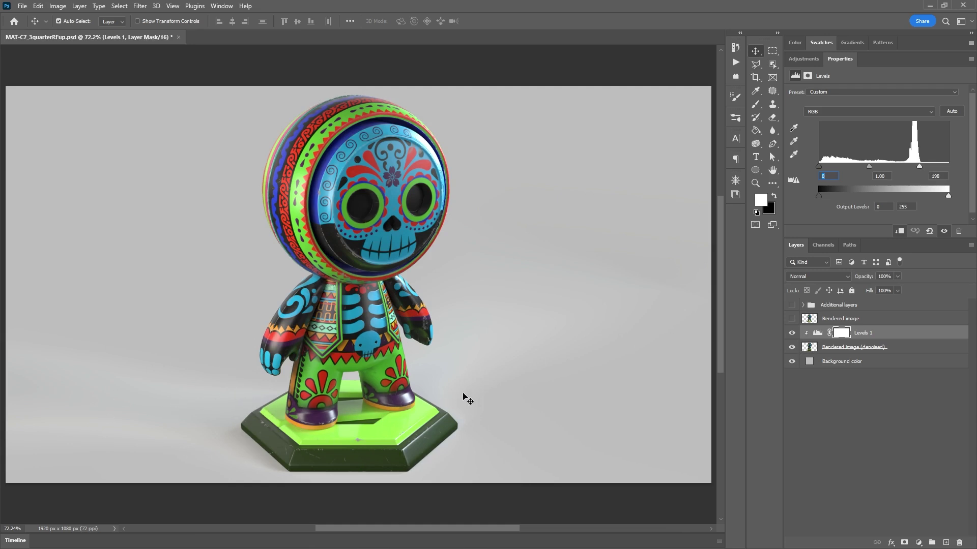
key(ctrl+alt+g)
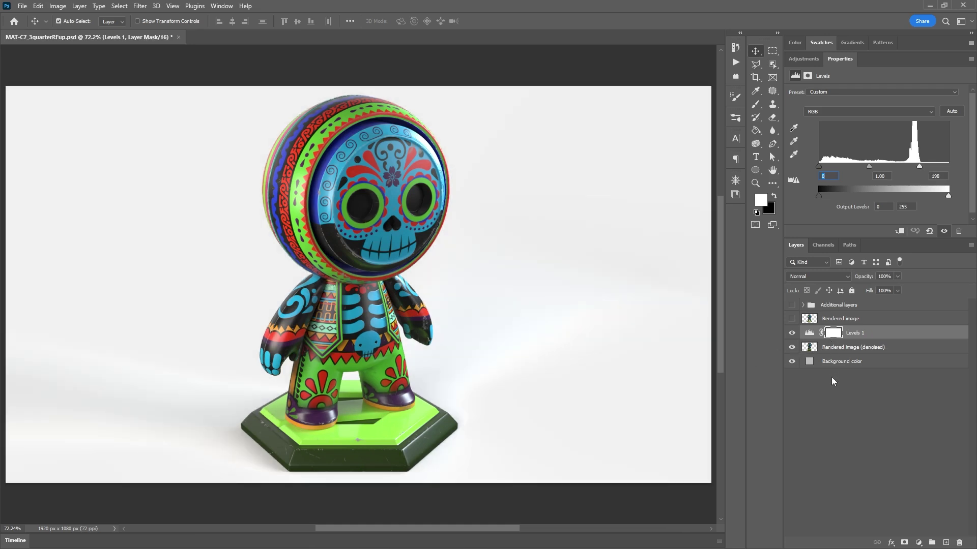
click(831, 335)
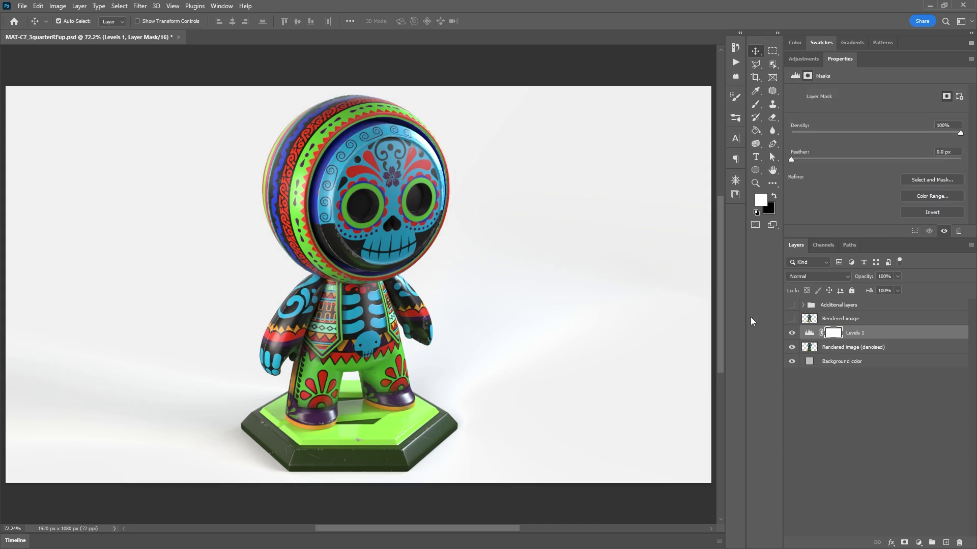
Show the Material selection masks layer and use the Magic Wand on it to select the whole character together with its base.
click(791, 304)
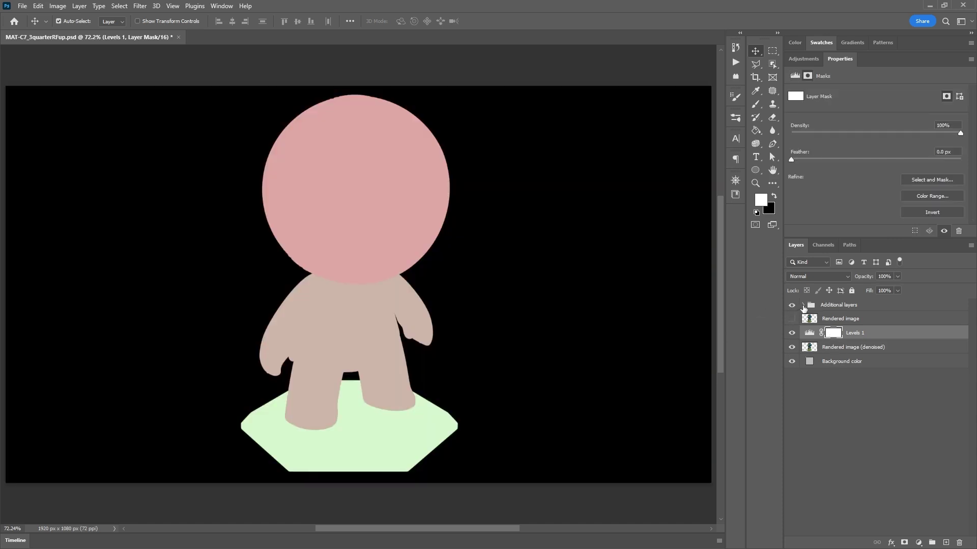
click(802, 305)
click(818, 320)
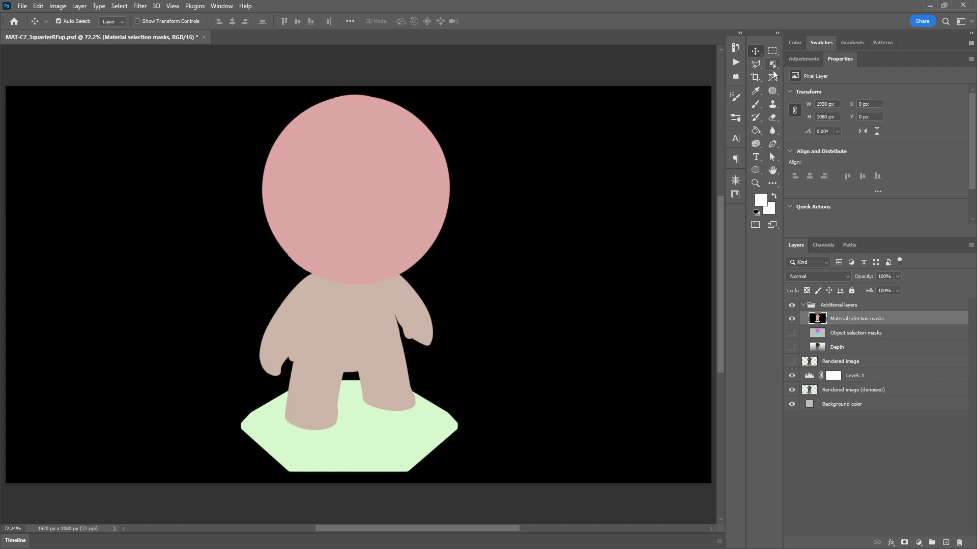
click(774, 63)
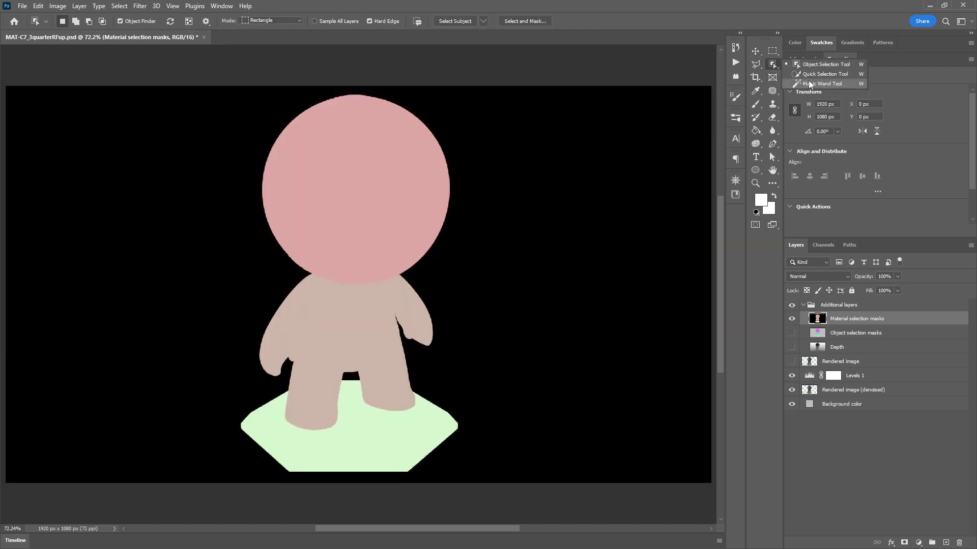
click(835, 85)
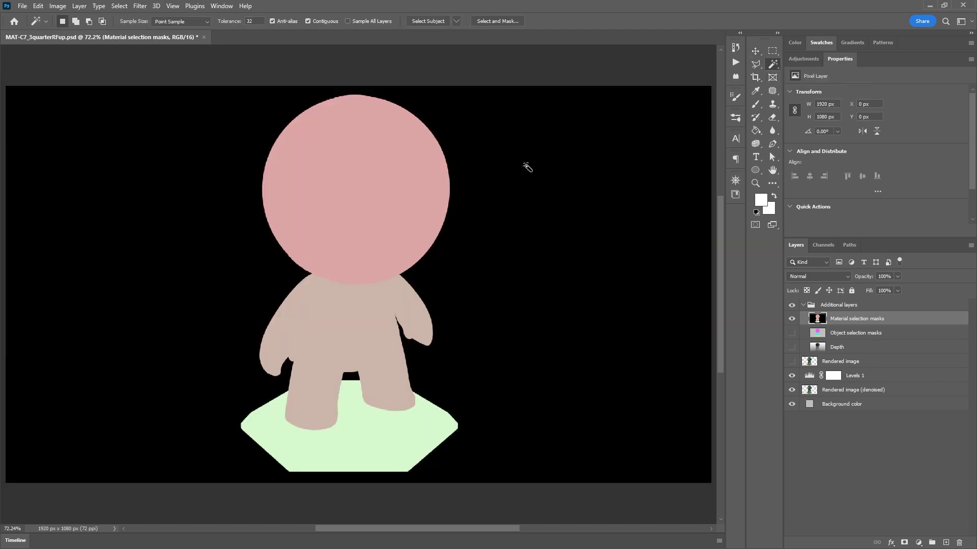
click(356, 158)
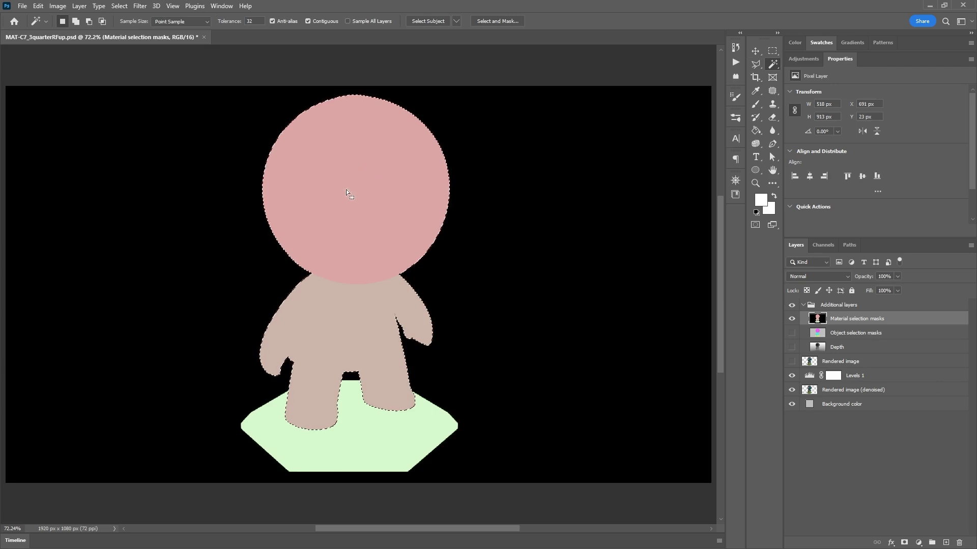
shift+click(348, 422)
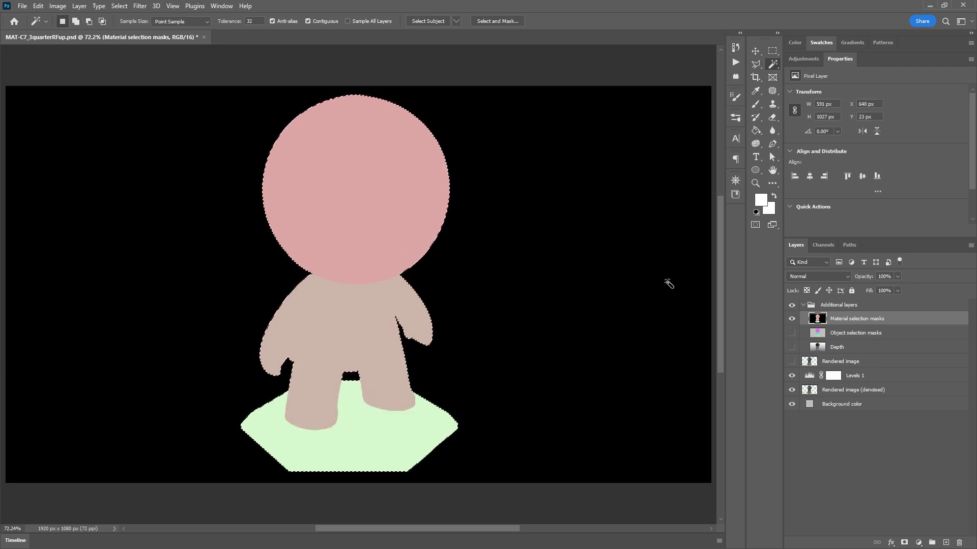
Hide the Additional layers group, fill the selected character area with black on the Levels layer mask, and deselect.
click(802, 305)
click(791, 305)
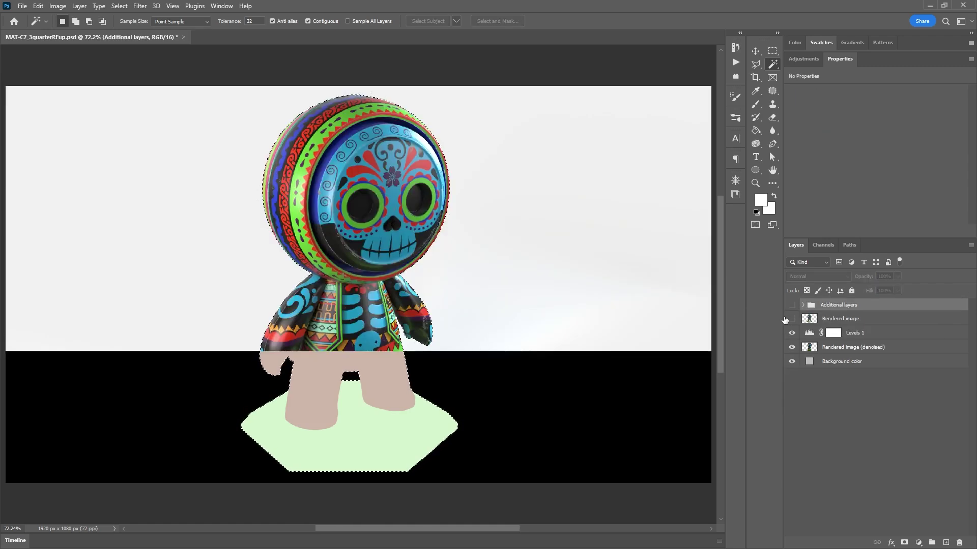
click(832, 335)
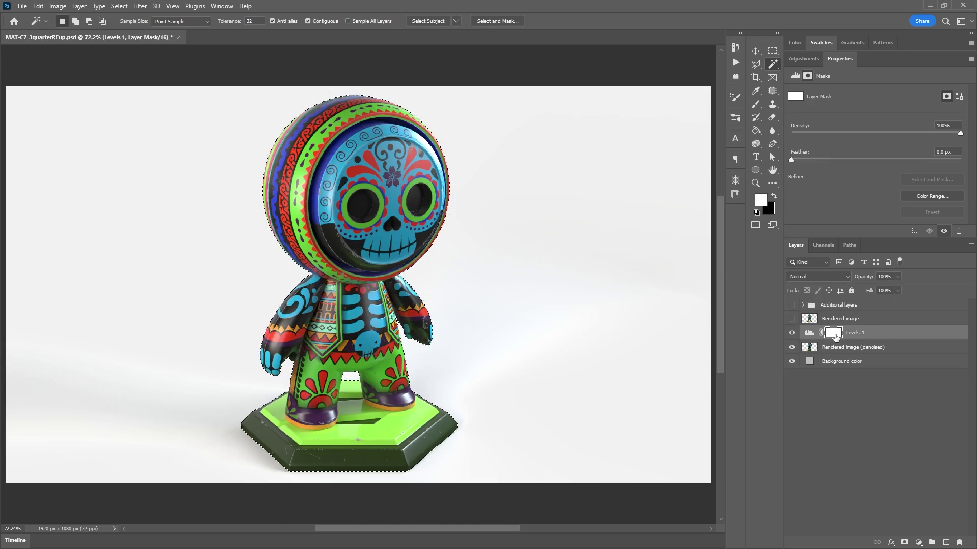
drag(835, 337, 836, 339)
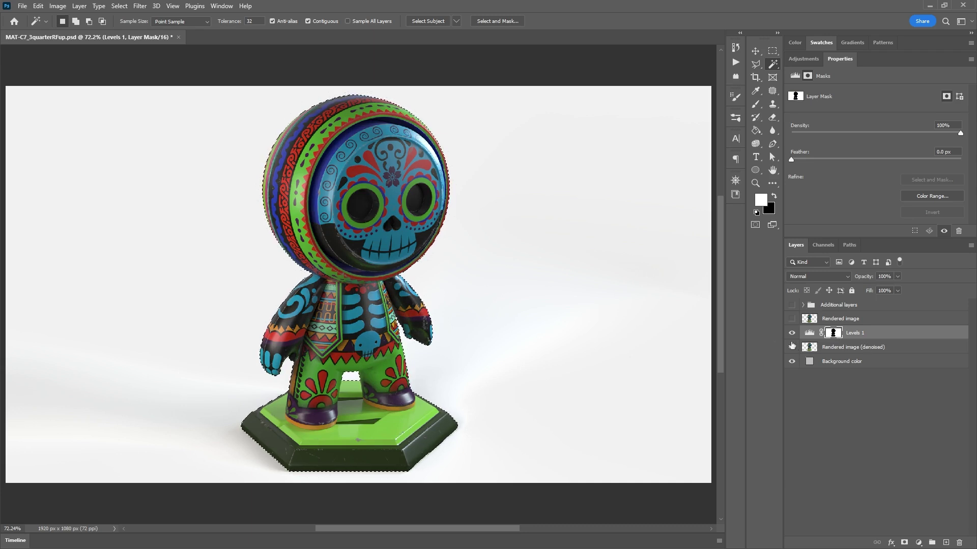
key(ctrl+d)
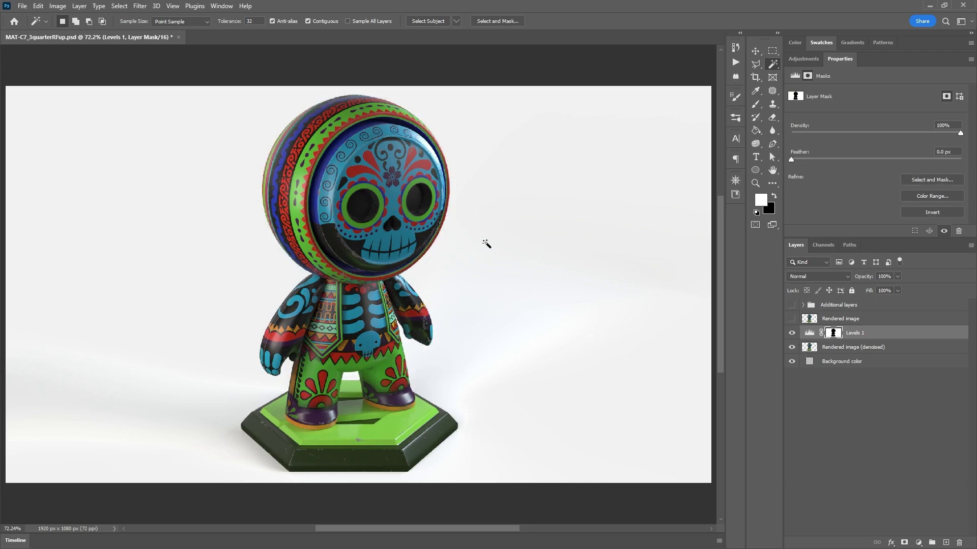
View the Levels layer mask on its own and invert it so the adjustment affects only the character and base.
click(810, 333)
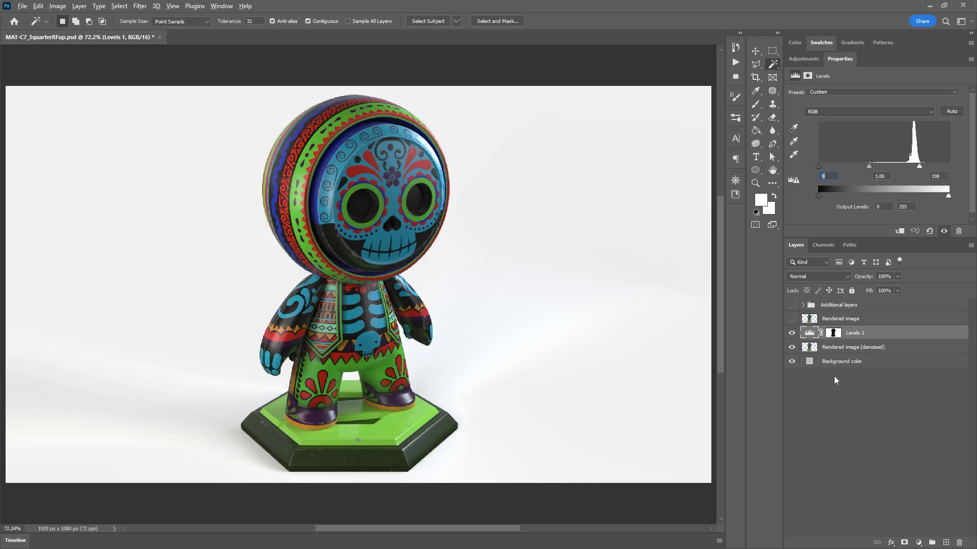
alt+click(833, 334)
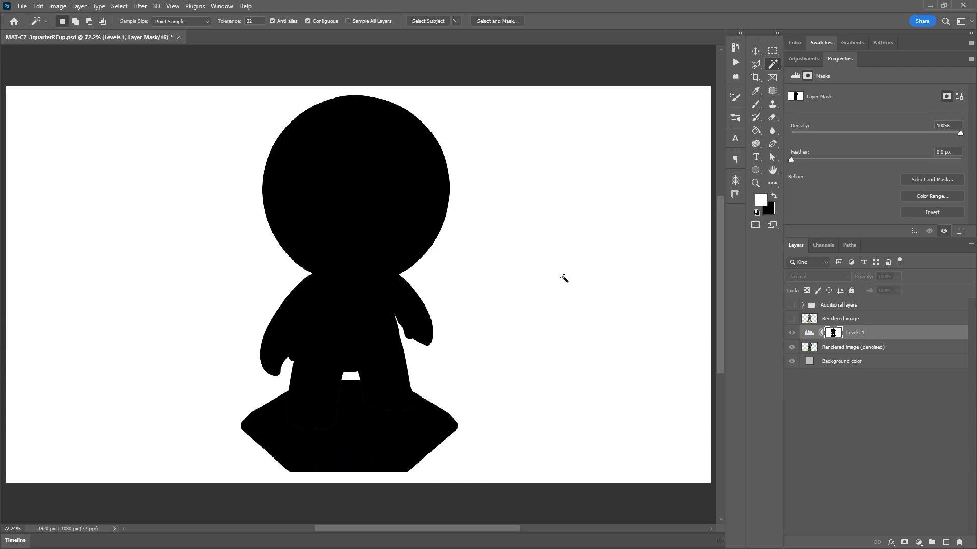
key(ctrl+i)
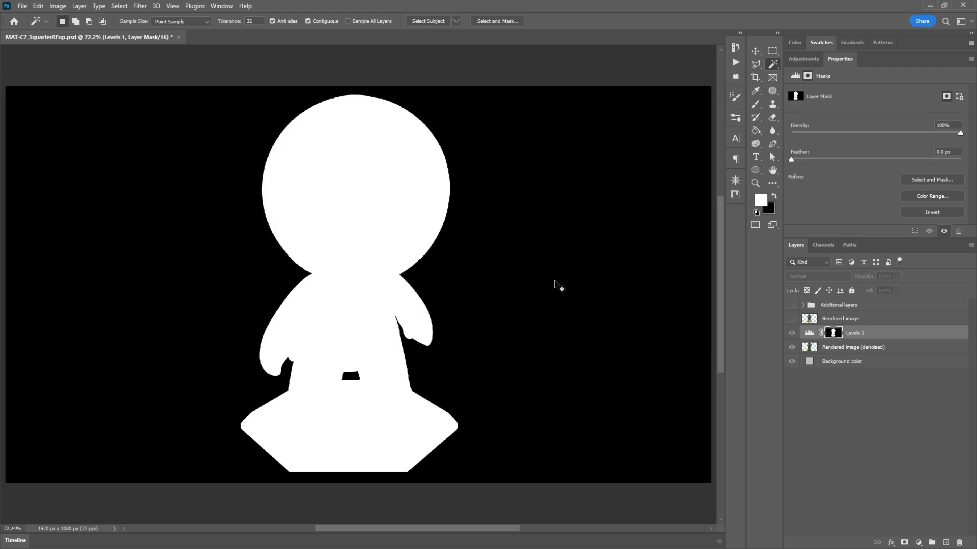
click(810, 334)
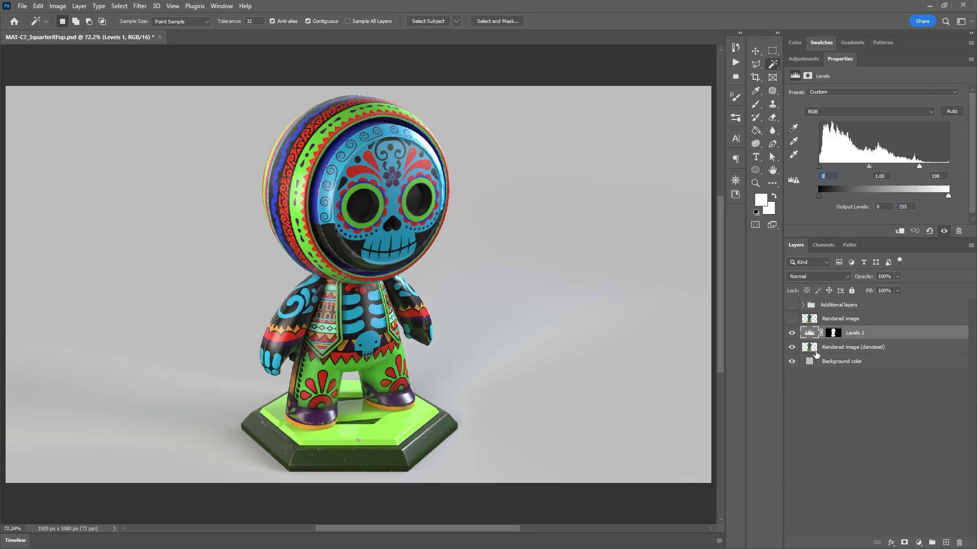
Set the Levels midtones to 1.10 and the white input to about 218, and compare the effect by toggling the adjustment's visibility.
mouse_move(920, 166)
mouse_down()
mouse_move(950, 166)
mouse_move(870, 165)
mouse_move(951, 165)
mouse_move(918, 164)
mouse_move(929, 166)
mouse_up()
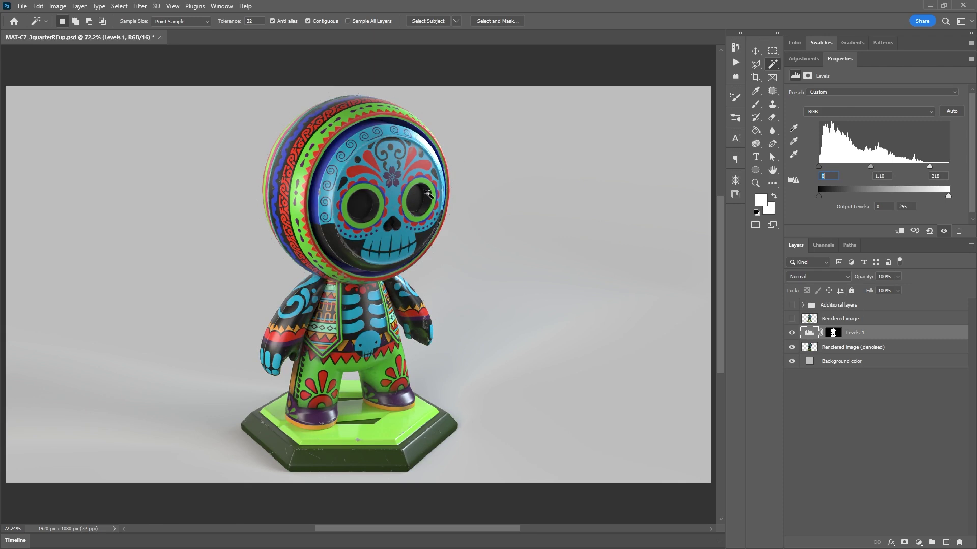
click(792, 332)
click(792, 334)
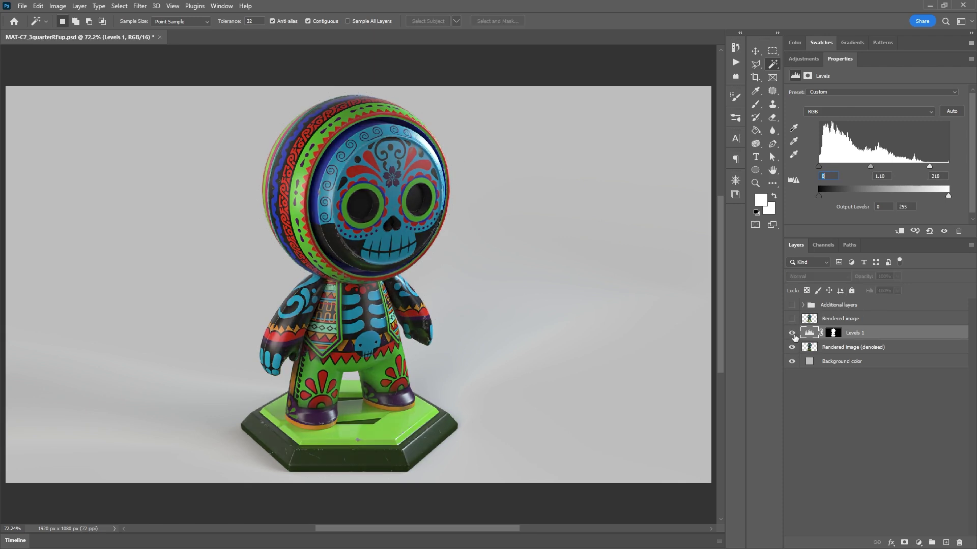